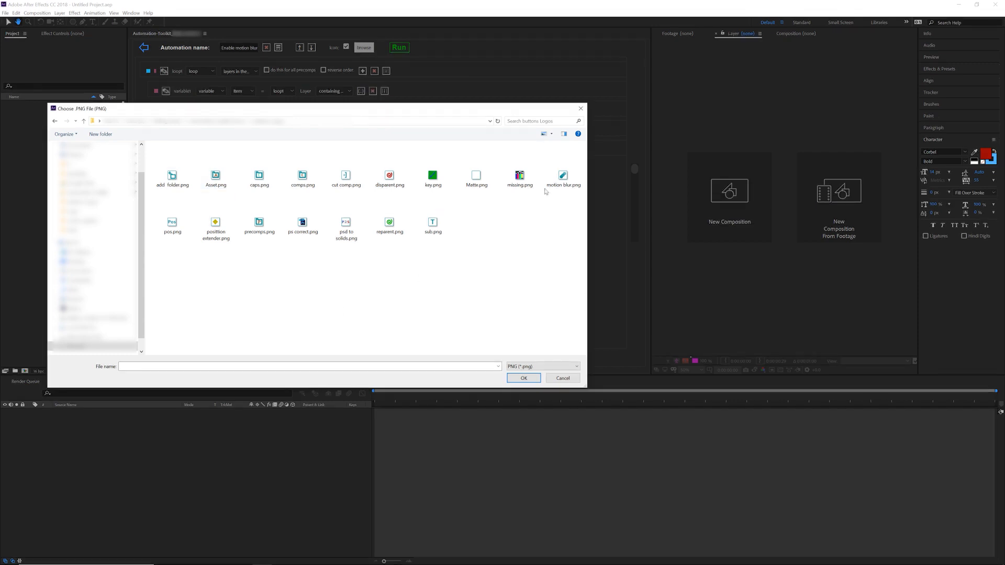
- Confirm a PNG icon for the Enable motion blur automation and return to the automation list
{"action": "left_click", "coordinate": [524, 378]}
{"action": "left_click", "coordinate": [144, 48]}
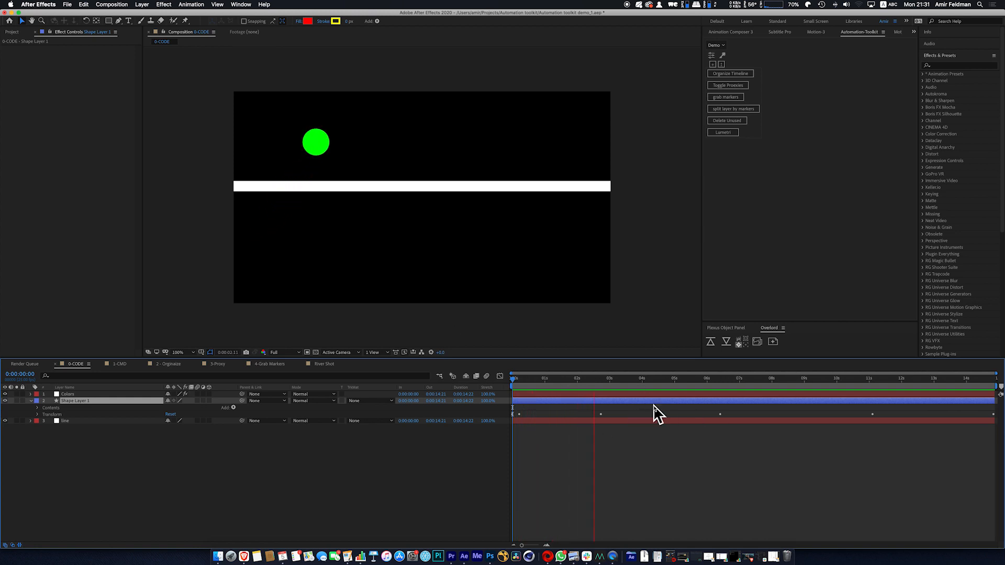
- Reveal Shape Layer 1's X and Y Position keyframes and compress them together so the last one falls at about 8.5 seconds
{"action": "key", "text": "u"}
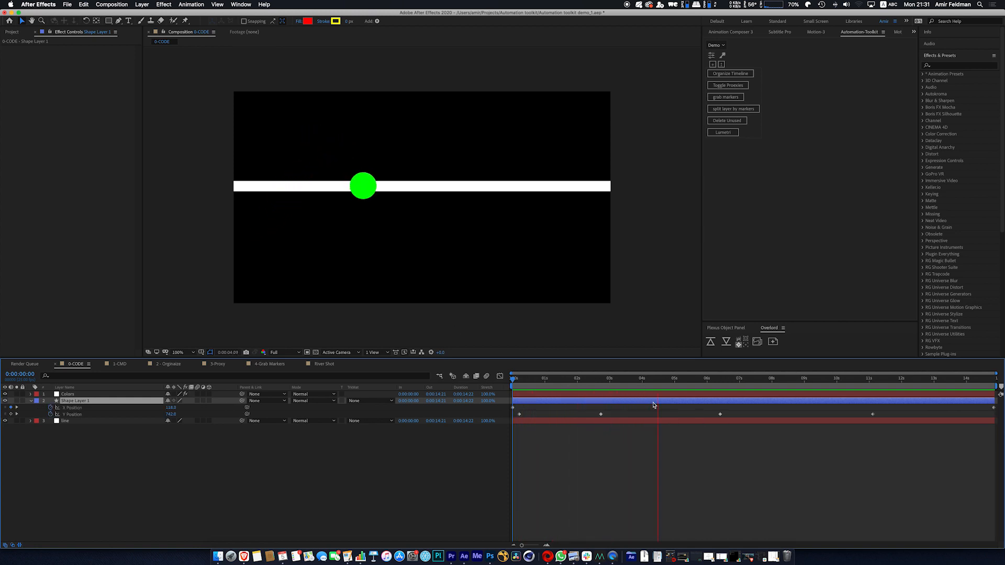
{"action": "left_click", "coordinate": [661, 380]}
{"action": "left_click_drag", "start_coordinate": [998, 406], "coordinate": [503, 420]}
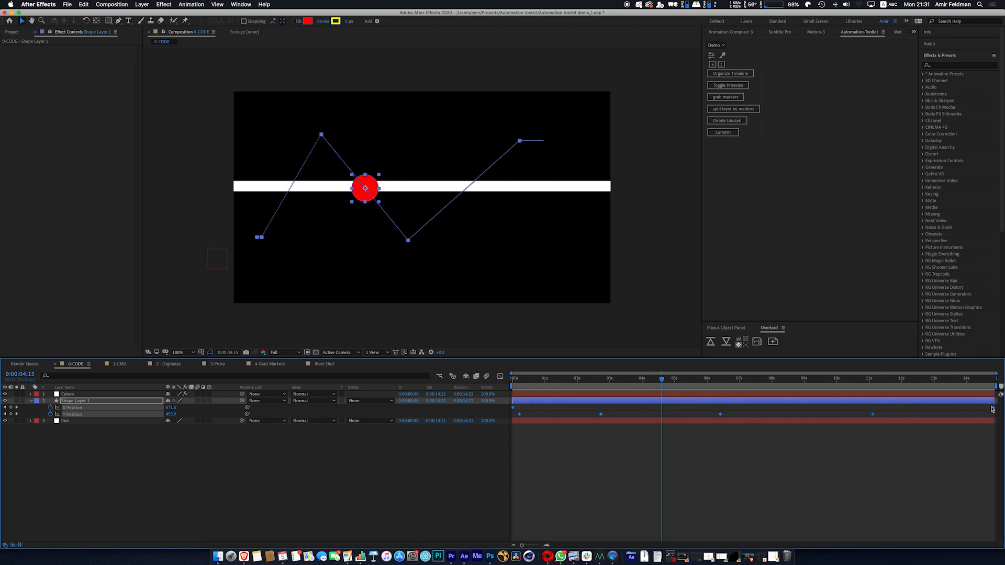
{"action": "left_click_drag", "start_coordinate": [993, 408], "coordinate": [787, 414]}
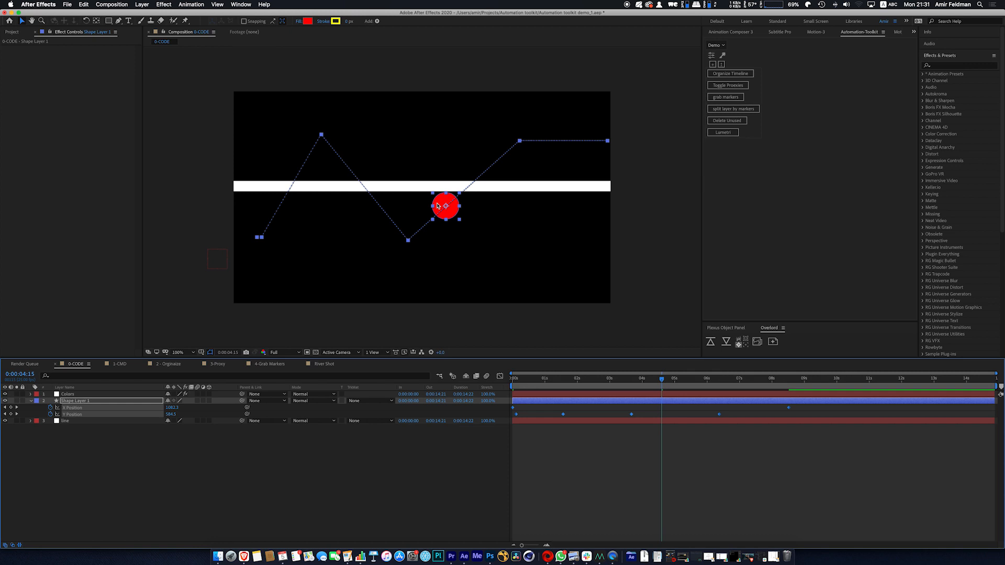
- Move the white line layer upward in the 0-CODE composition
{"action": "left_click", "coordinate": [520, 187]}
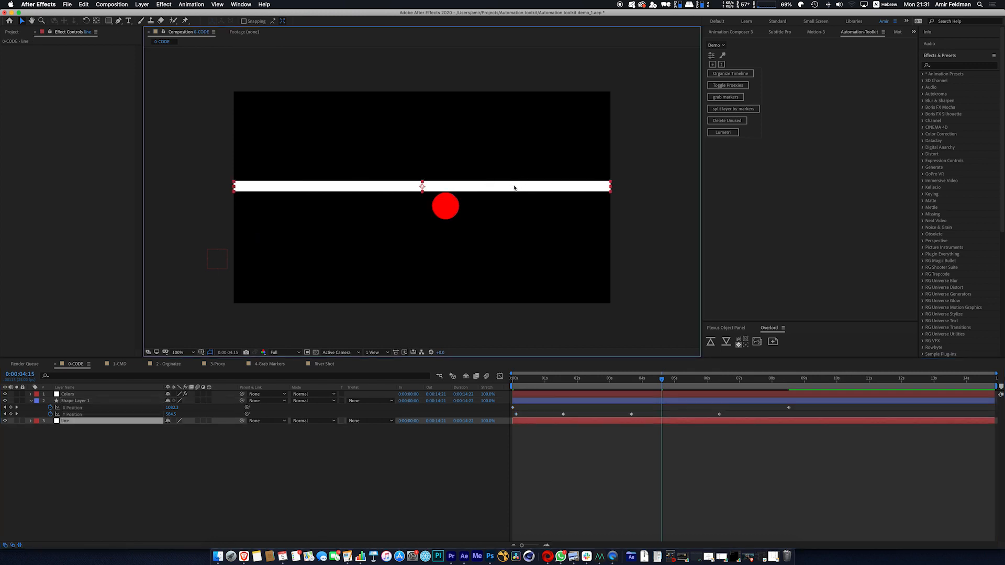
{"action": "left_click_drag", "start_coordinate": [514, 188], "coordinate": [513, 161]}
{"action": "key", "text": "Return"}
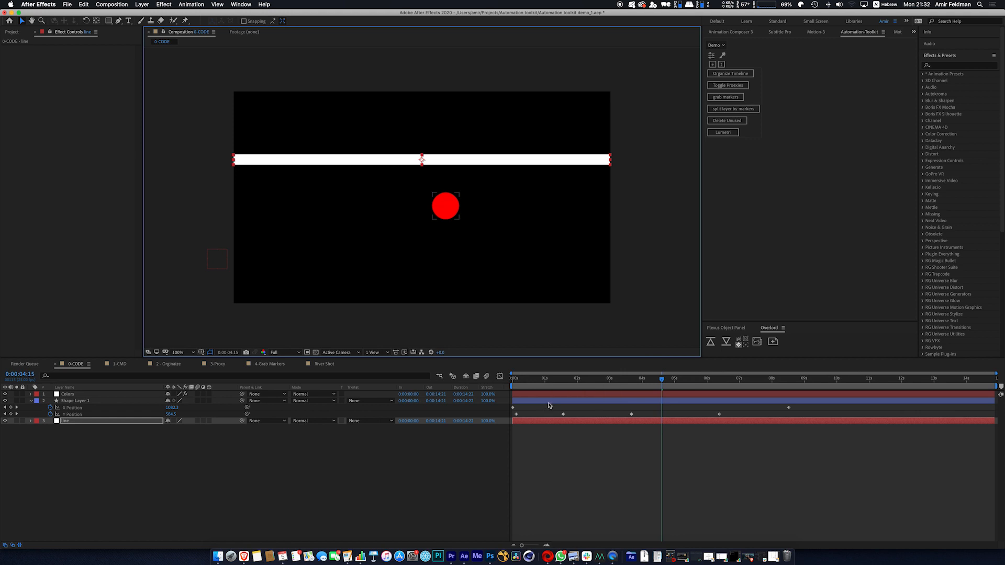
- Reveal the expression on Shape Layer 1's fill Color that compares its height with the line layer
{"action": "left_click", "coordinate": [549, 403]}
{"action": "key", "text": "e"}
{"action": "key", "text": "e"}
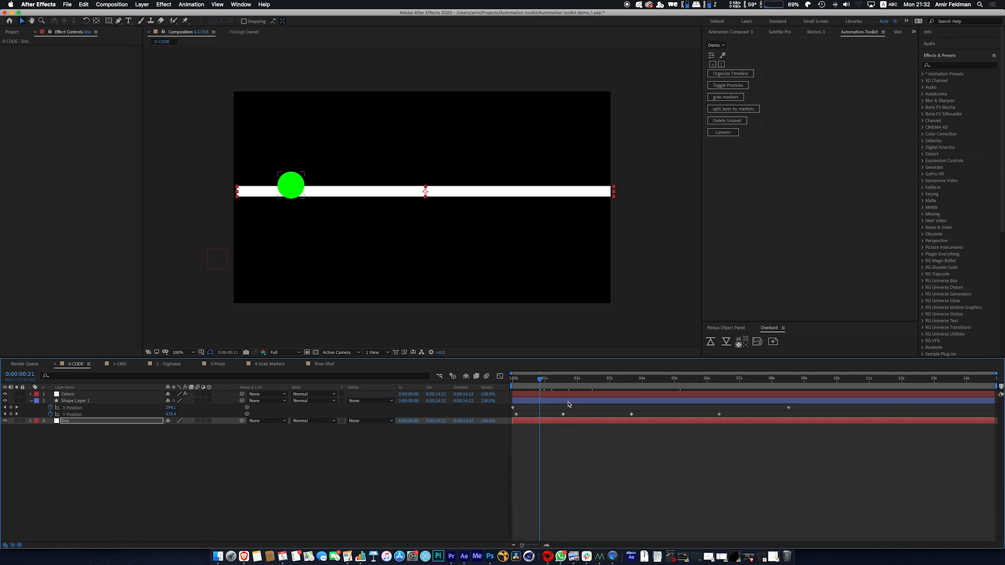
{"action": "left_click", "coordinate": [570, 401]}
{"action": "key", "text": "e"}
{"action": "key", "text": "e"}
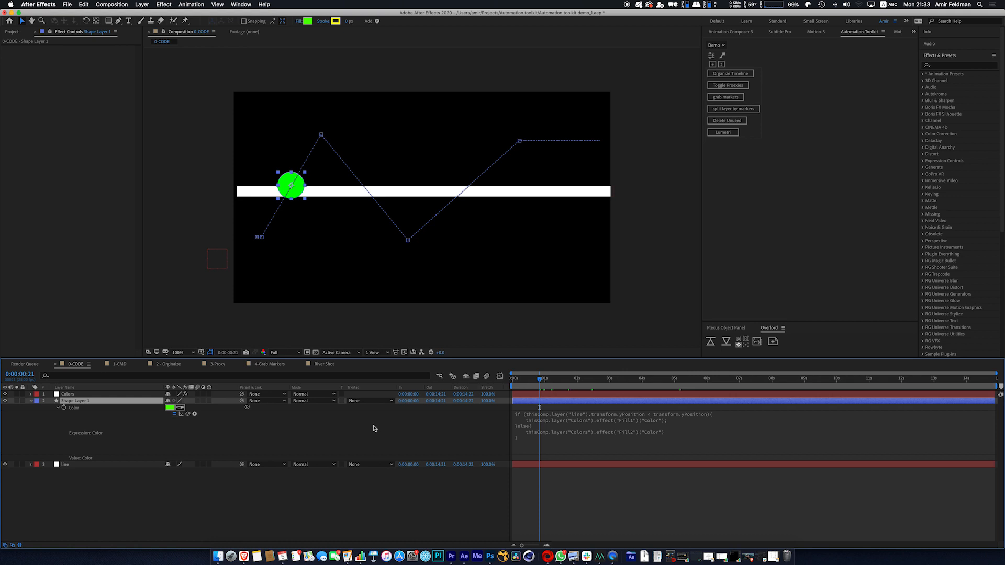
- Open the 1-CMD composition and play a preview of it
{"action": "left_click", "coordinate": [121, 365]}
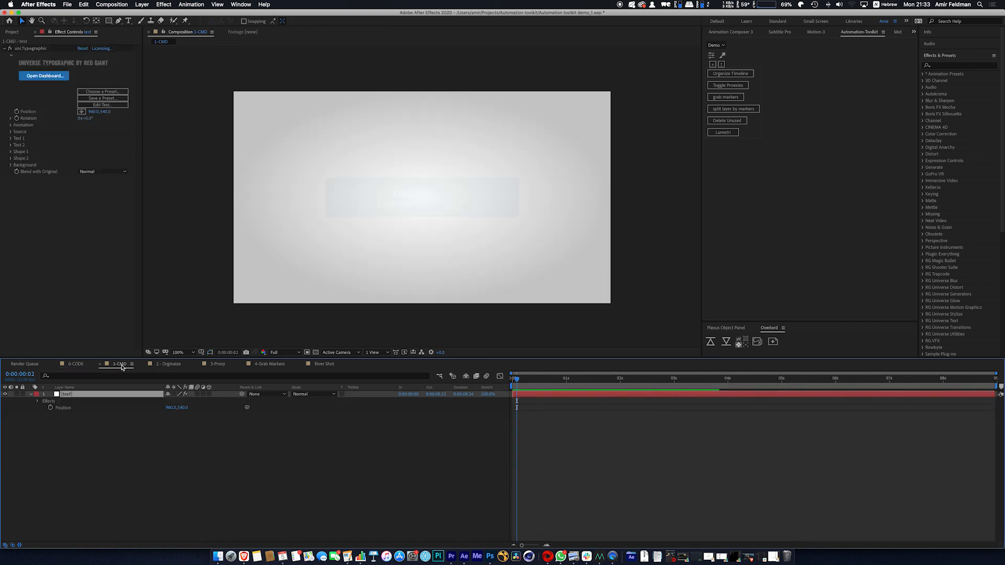
{"action": "key", "text": "space"}
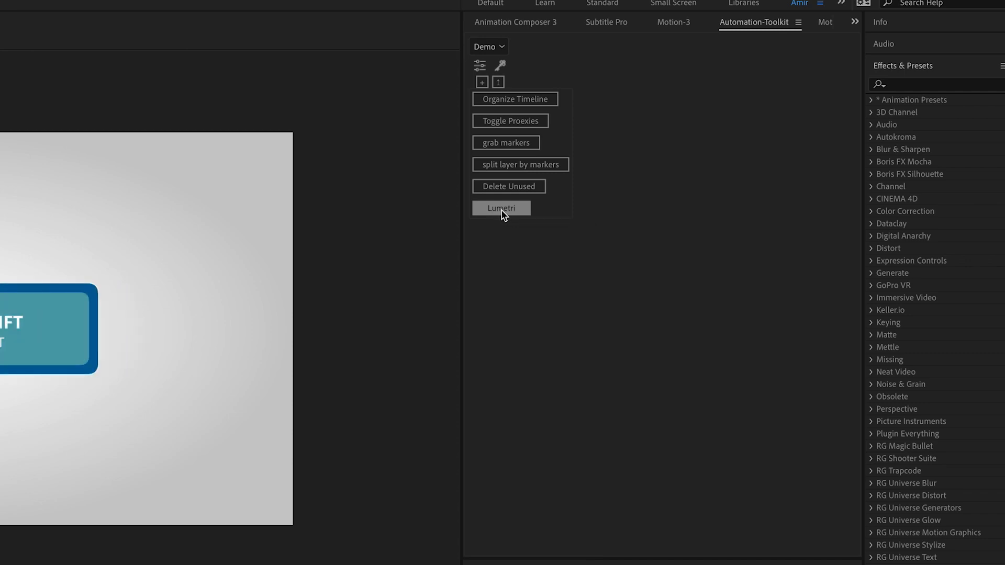
- Open the Lumetri automation for editing and widen its panel so every line shows in full
{"action": "left_click", "coordinate": [493, 212]}
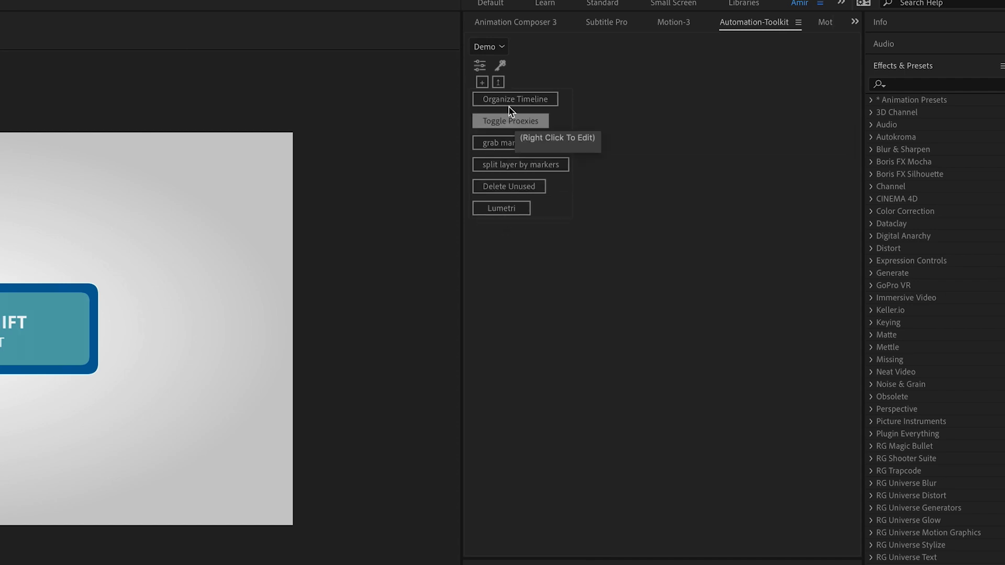
{"action": "right_click", "coordinate": [498, 215]}
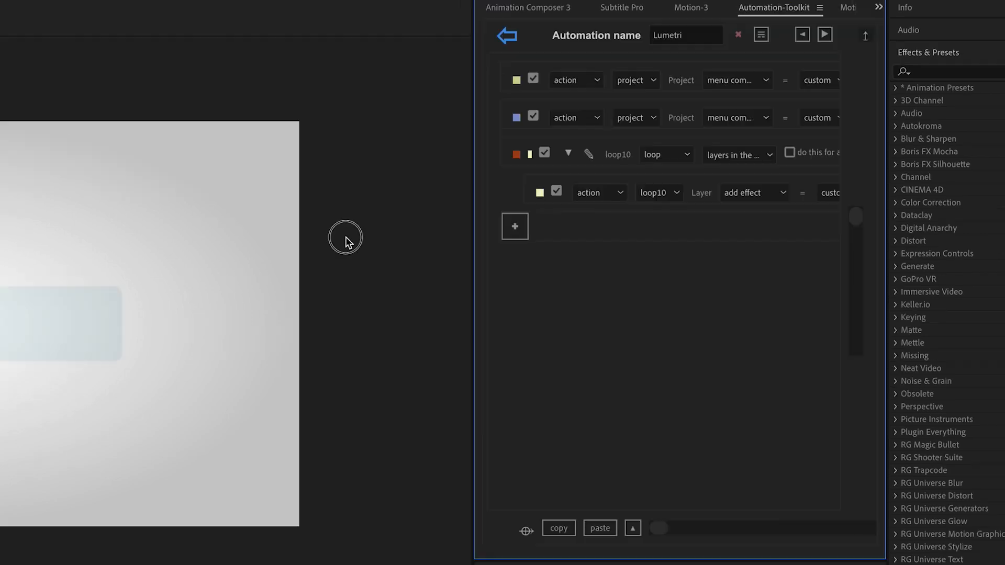
{"action": "left_click_drag", "start_coordinate": [168, 231], "coordinate": [69, 228]}
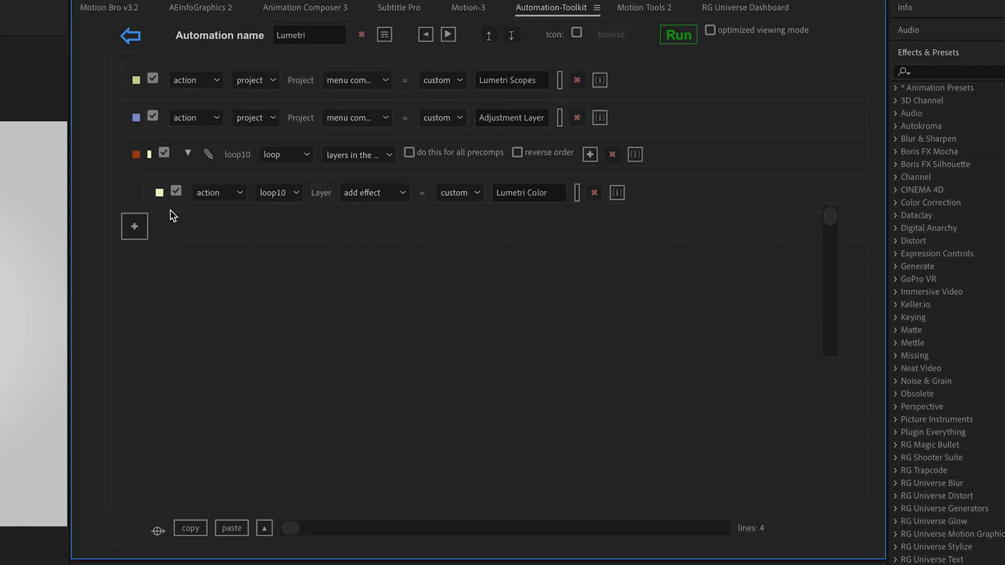
- Add a line to the Lumetri automation, set its type to action on the project, and list the available actions
{"action": "left_click", "coordinate": [134, 226]}
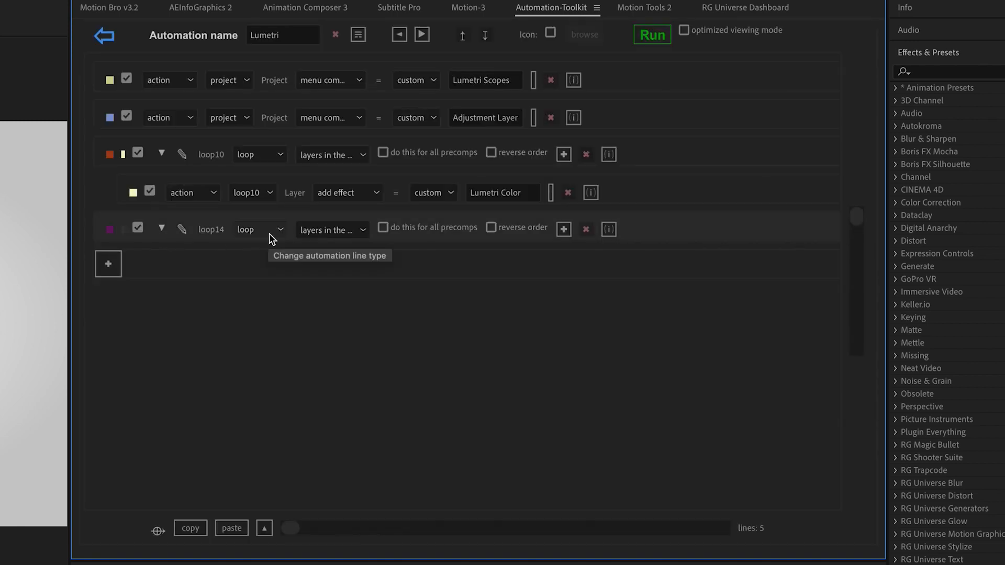
{"action": "left_click", "coordinate": [269, 234]}
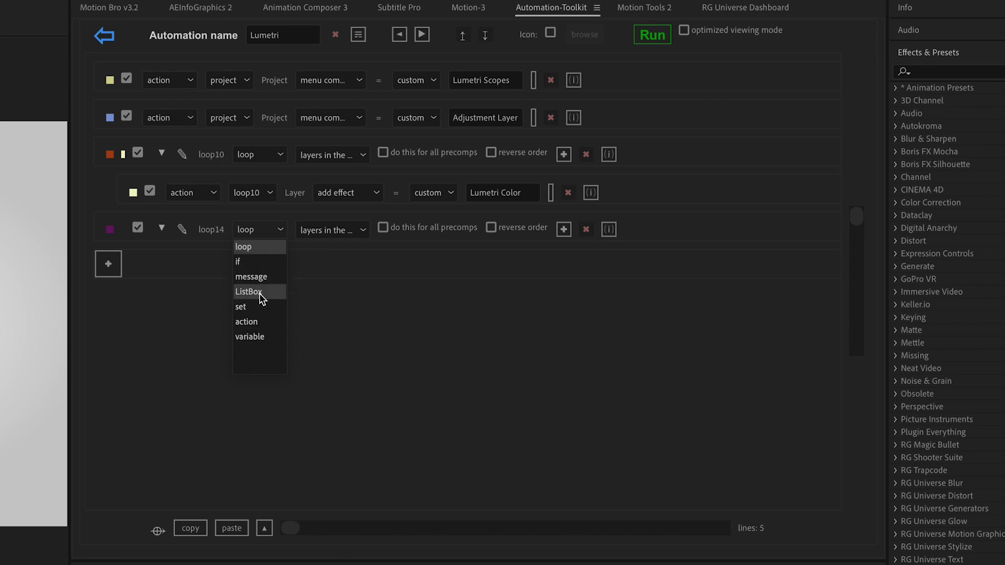
{"action": "left_click", "coordinate": [251, 317]}
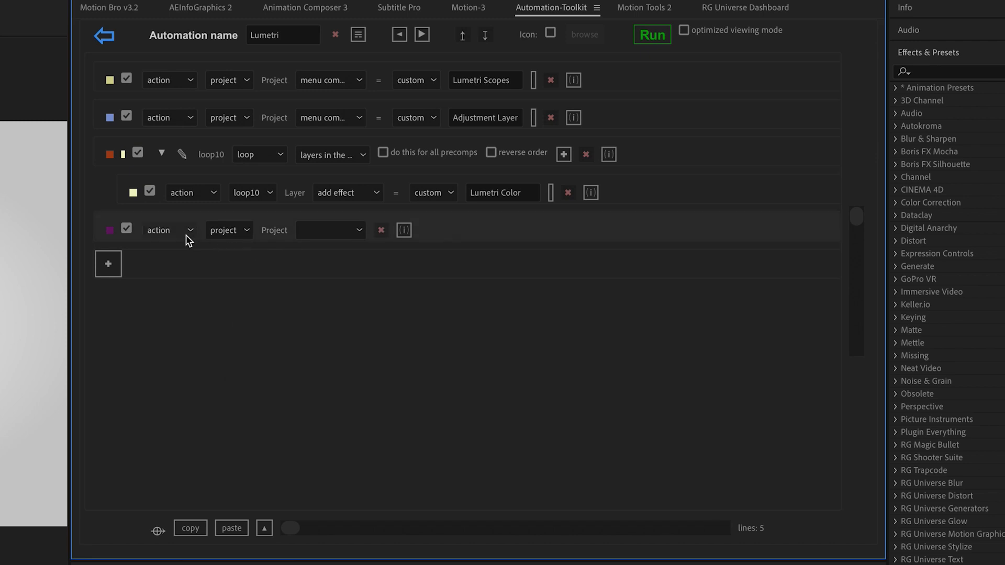
{"action": "left_click", "coordinate": [238, 233]}
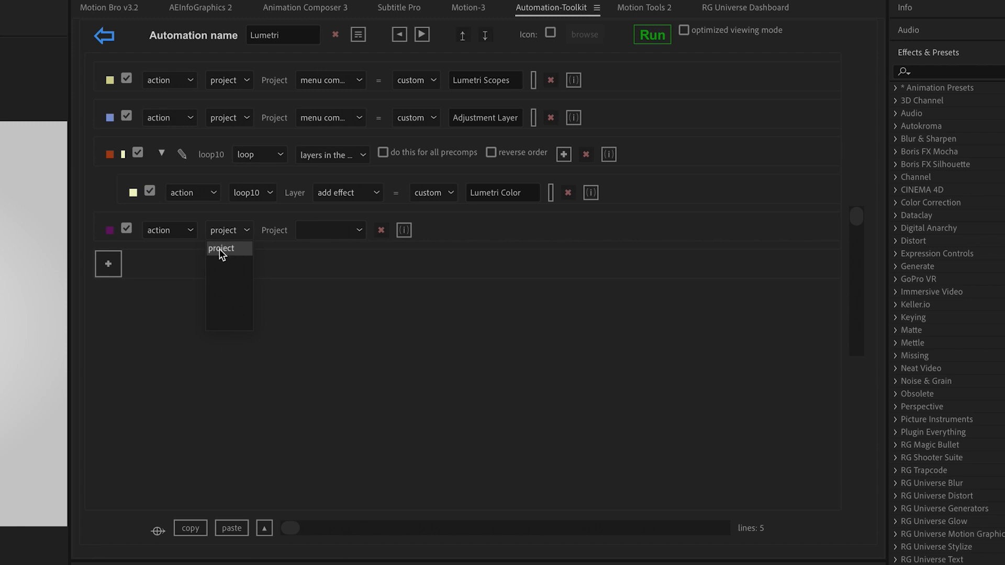
{"action": "left_click", "coordinate": [224, 249]}
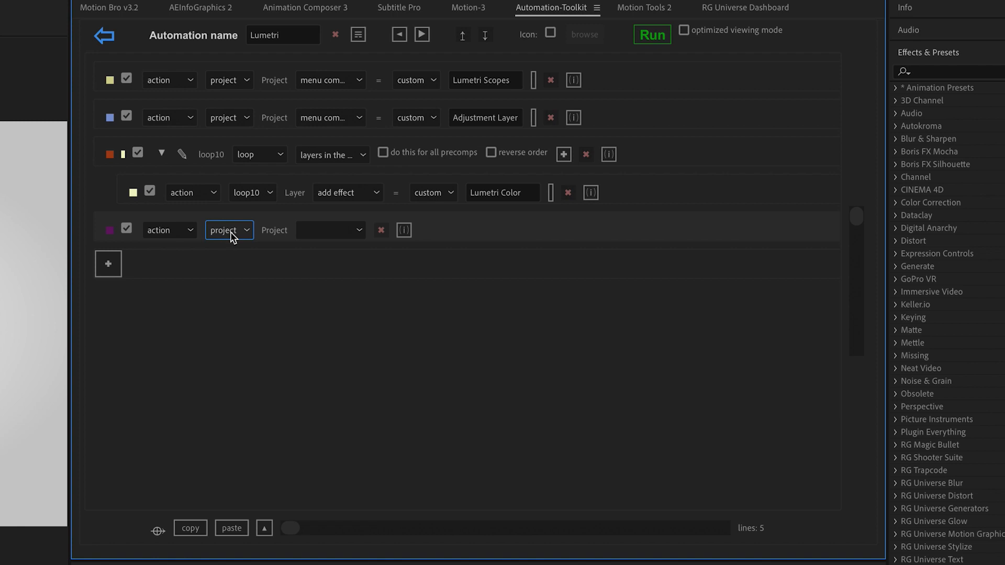
{"action": "left_click", "coordinate": [328, 231]}
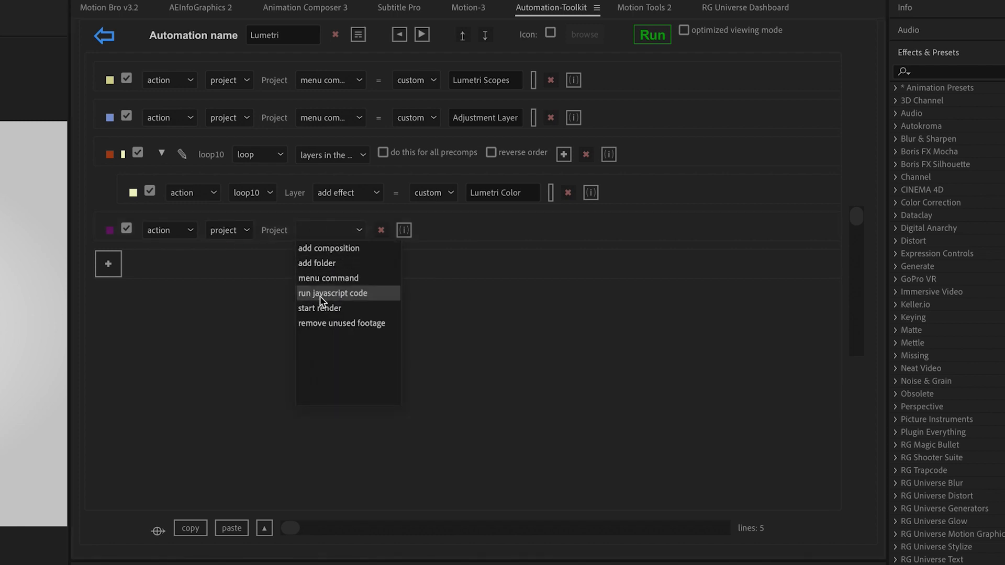
- Switch the added line to a loop to review its available targets, and delete the line
{"action": "left_click", "coordinate": [183, 232]}
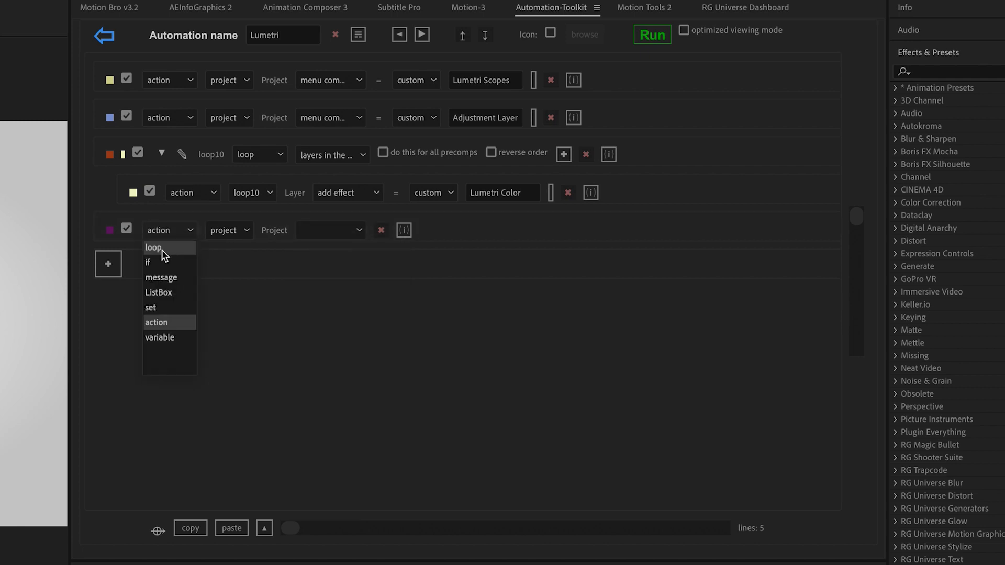
{"action": "left_click", "coordinate": [156, 250]}
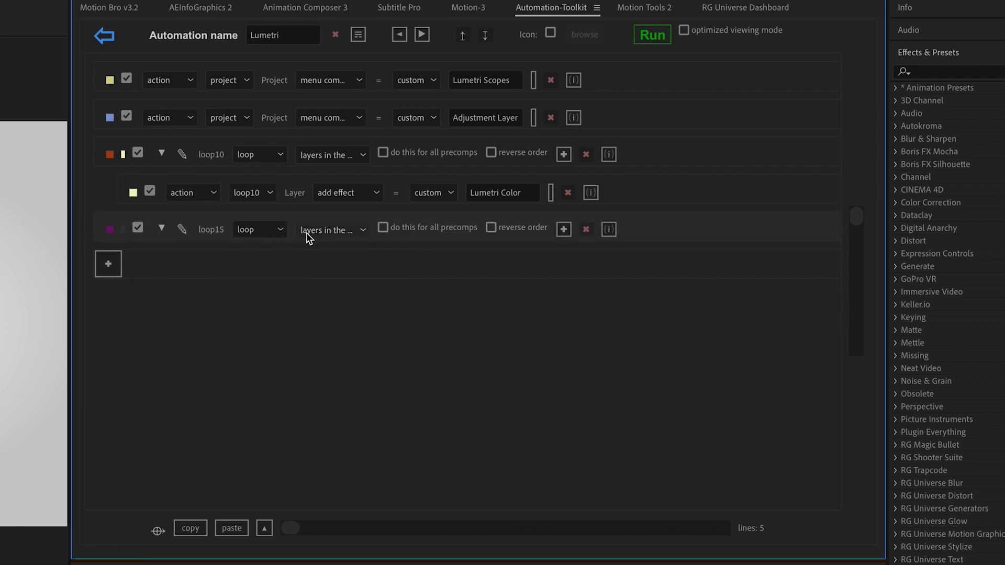
{"action": "left_click", "coordinate": [329, 237]}
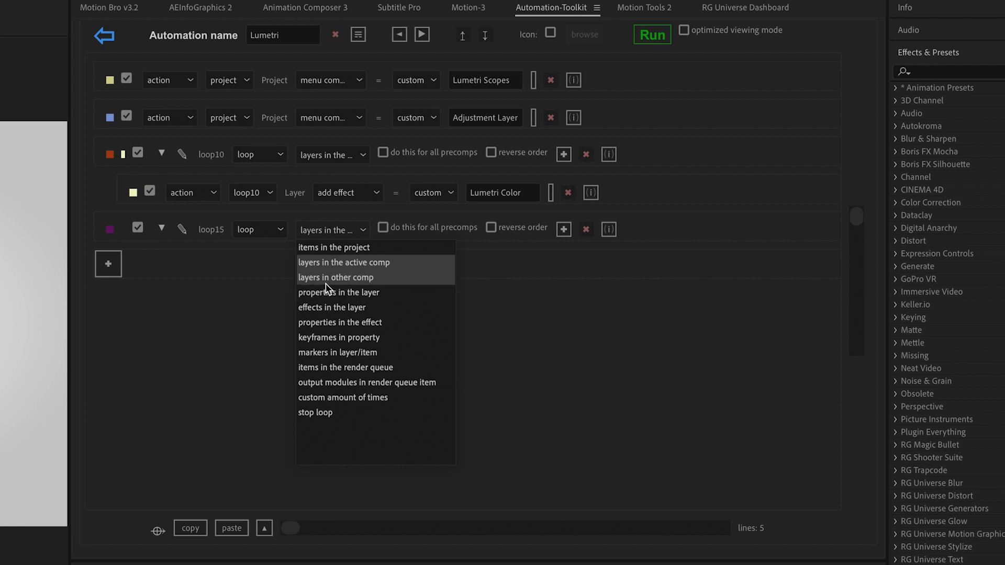
{"action": "left_click", "coordinate": [247, 261]}
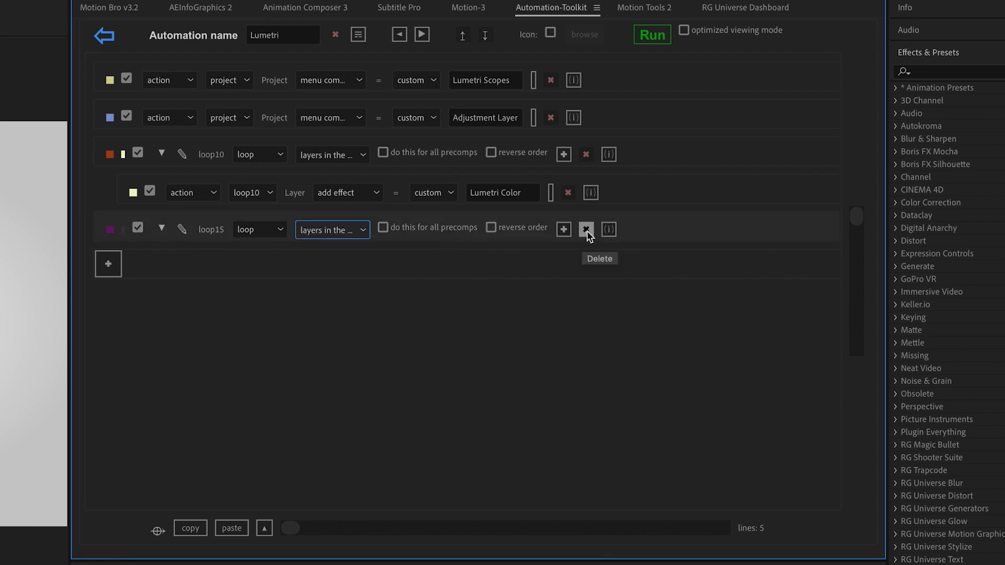
{"action": "left_click", "coordinate": [586, 229]}
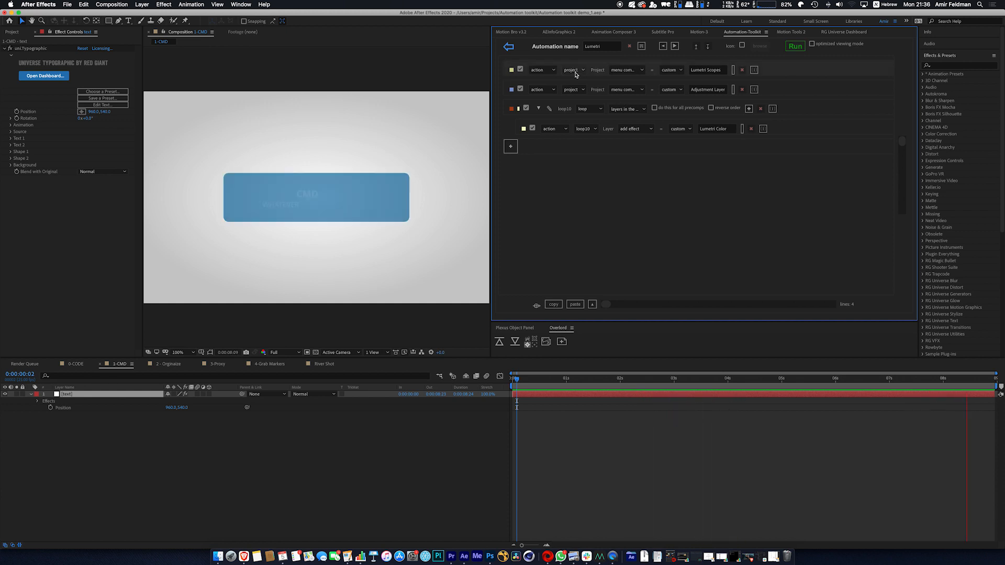
- Examine the first line's project action choices, keeping menu command, and review the application's Animation commands
{"action": "left_click", "coordinate": [625, 70]}
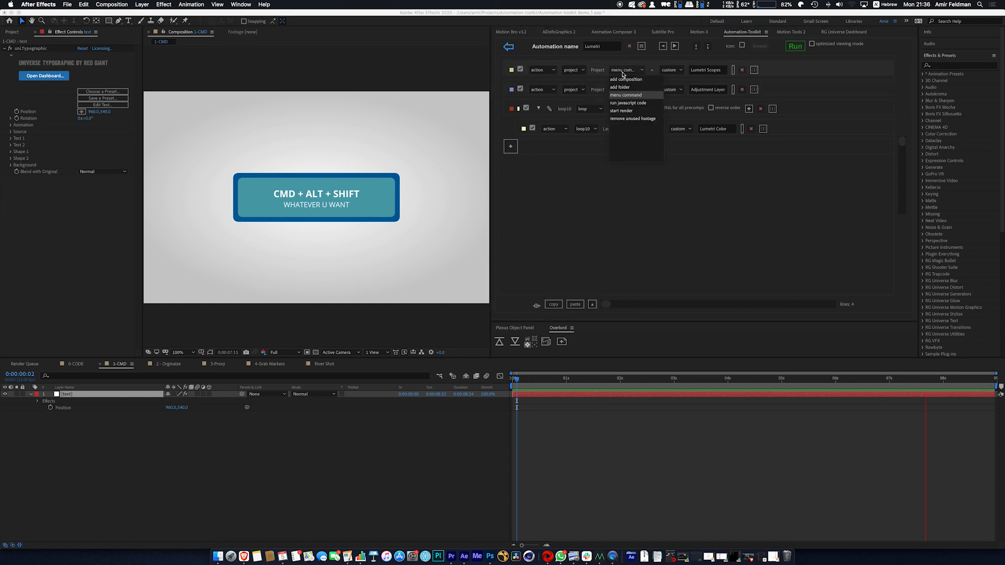
{"action": "left_click", "coordinate": [617, 73]}
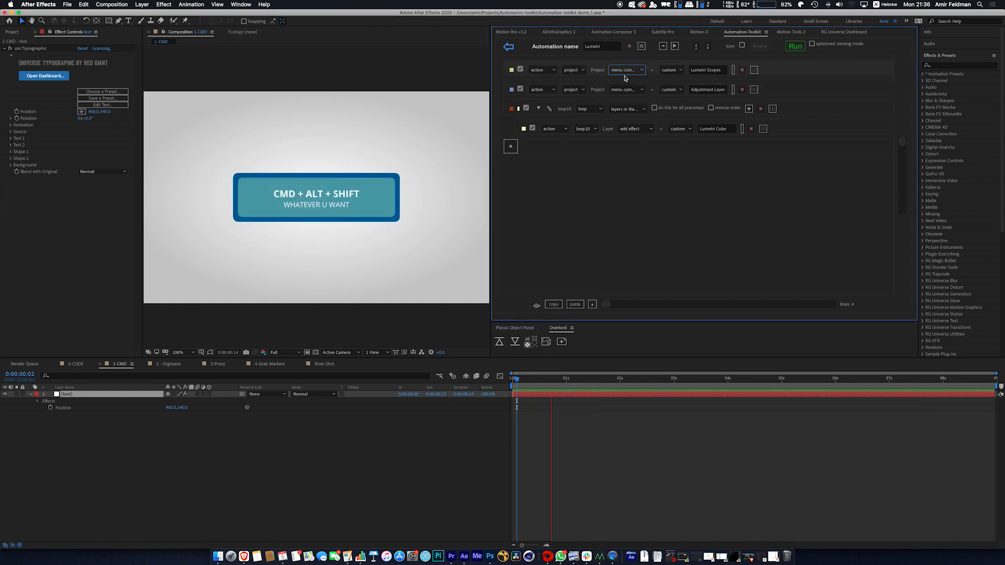
{"action": "left_click", "coordinate": [619, 73]}
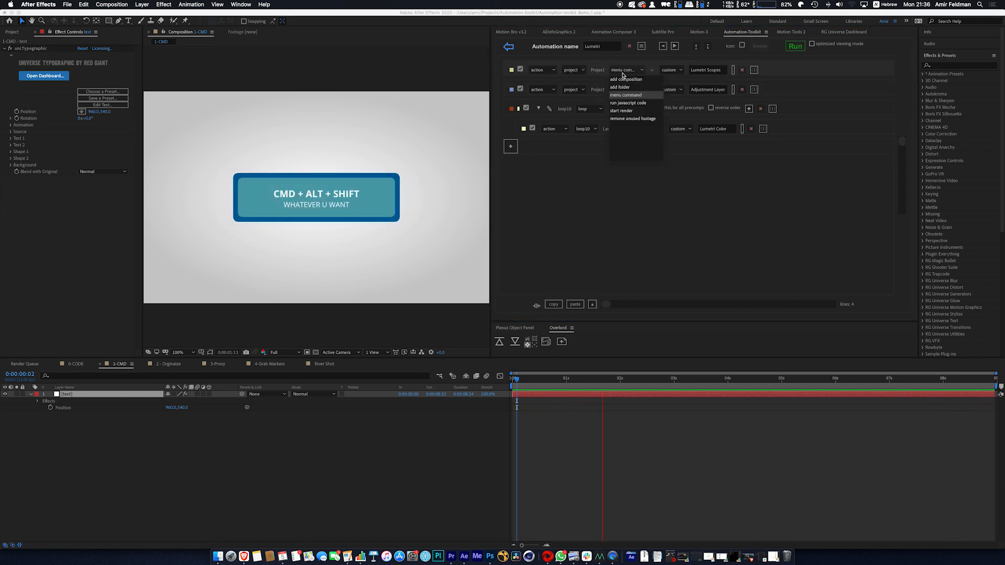
{"action": "left_click", "coordinate": [627, 96]}
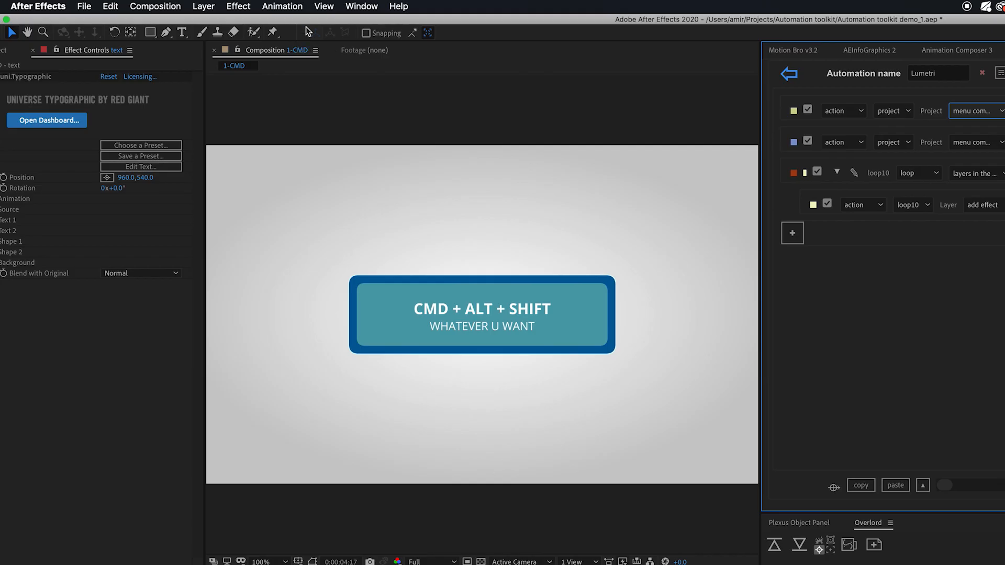
{"action": "left_click", "coordinate": [183, 4]}
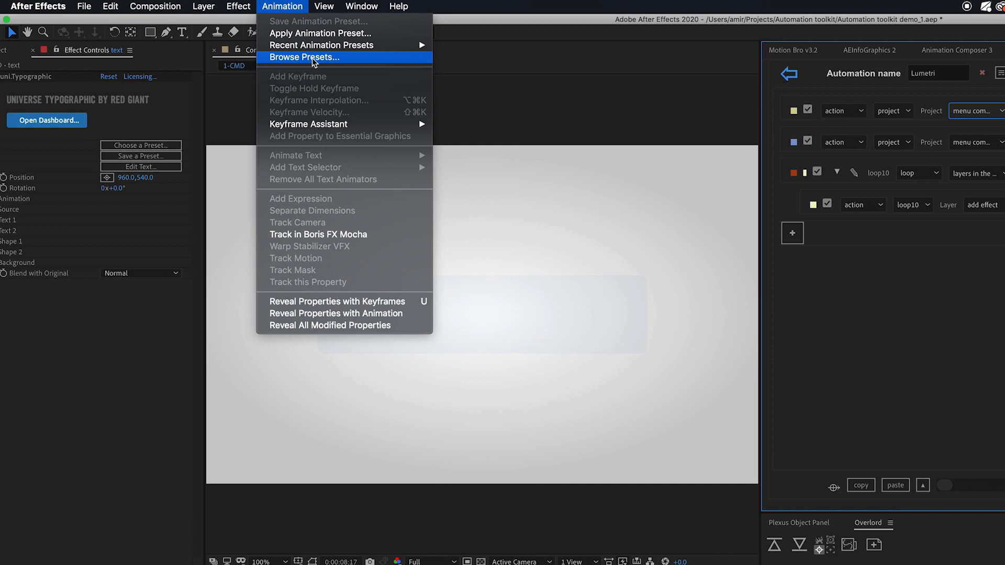
{"action": "mouse_move", "coordinate": [333, 48]}
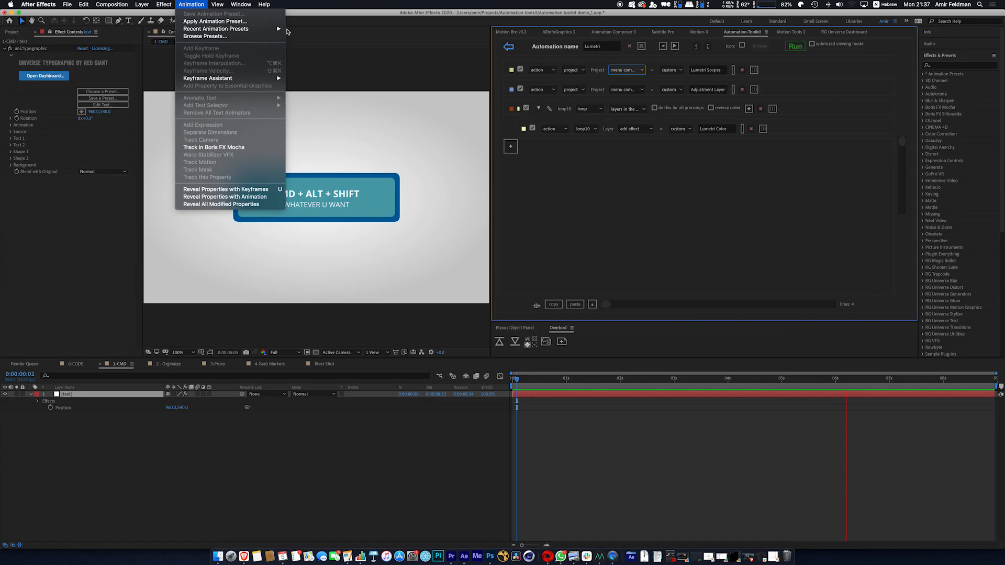
{"action": "mouse_move", "coordinate": [251, 28]}
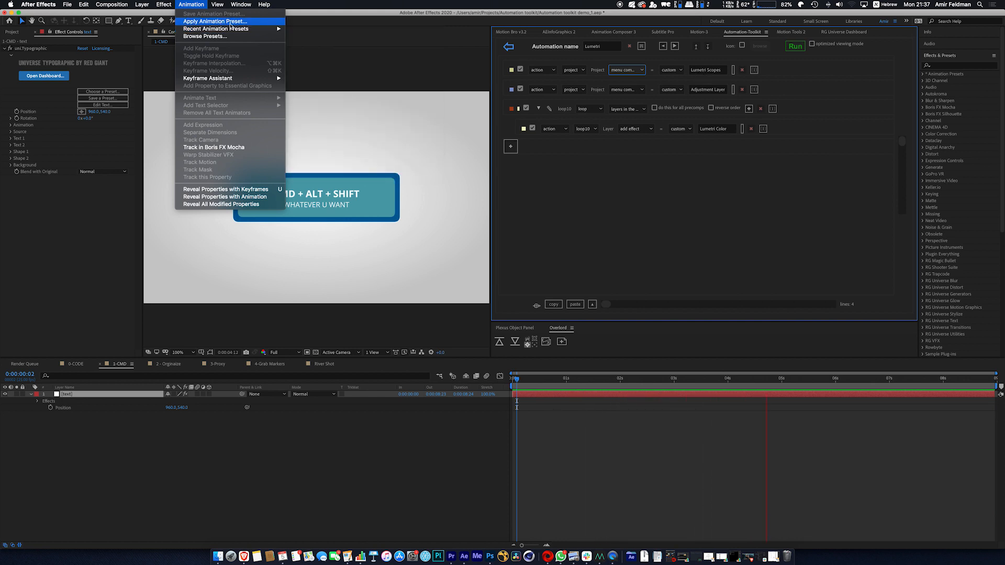
{"action": "left_click", "coordinate": [651, 181]}
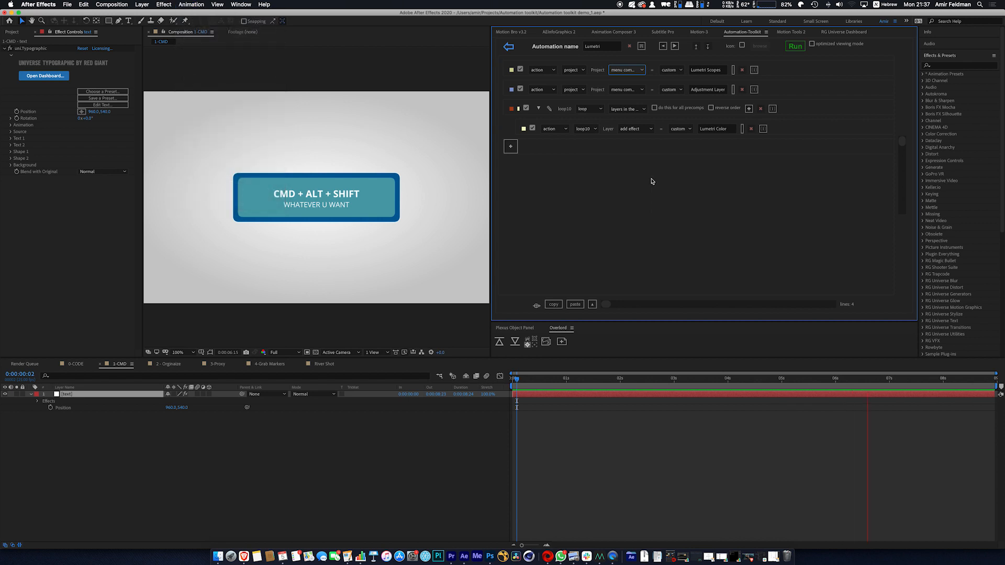
- Examine the menu command settings and command names of the Lumetri Scopes and Adjustment Layer lines
{"action": "left_click", "coordinate": [619, 74]}
{"action": "left_click", "coordinate": [619, 74]}
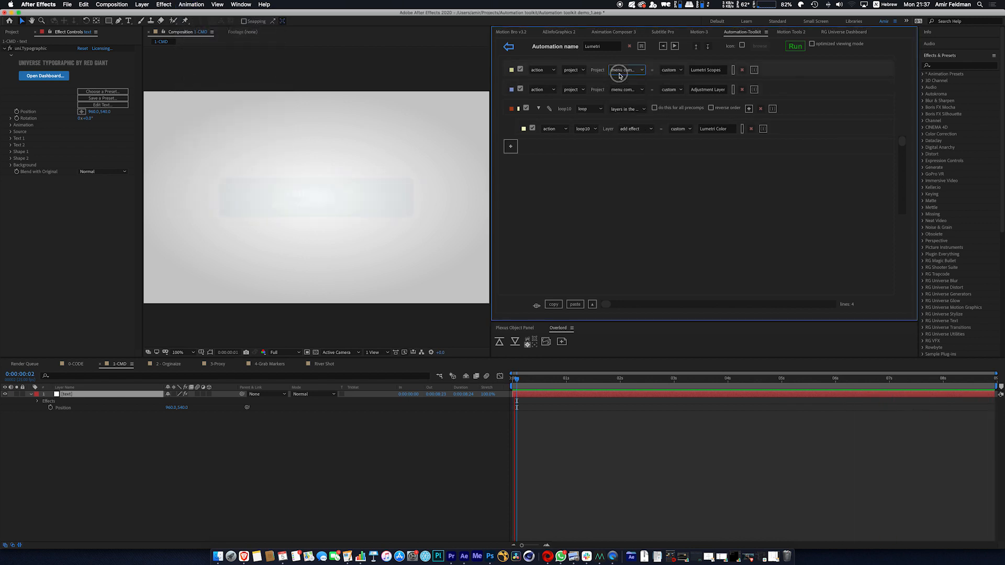
{"action": "left_click_drag", "start_coordinate": [725, 74], "coordinate": [237, 25]}
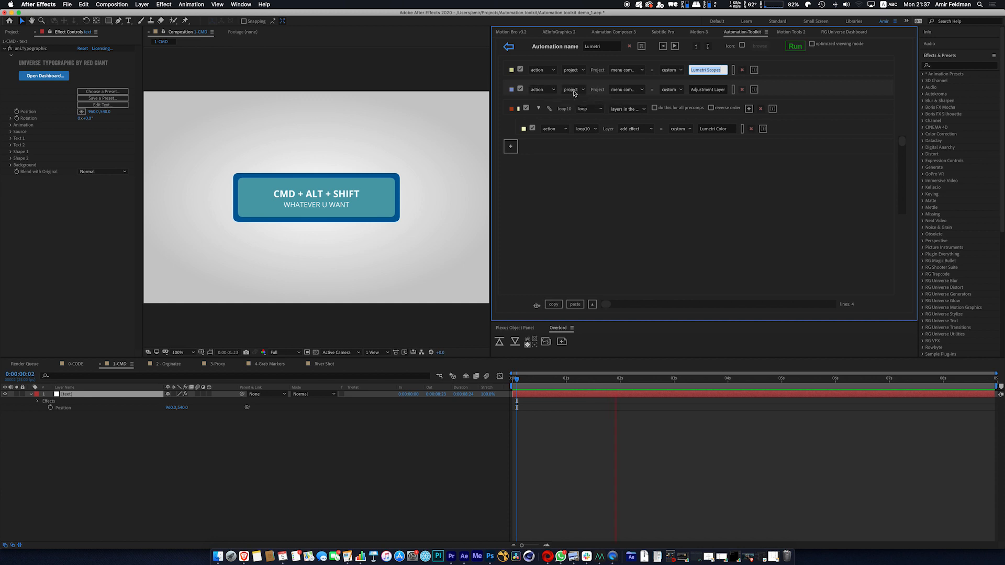
{"action": "left_click", "coordinate": [708, 93]}
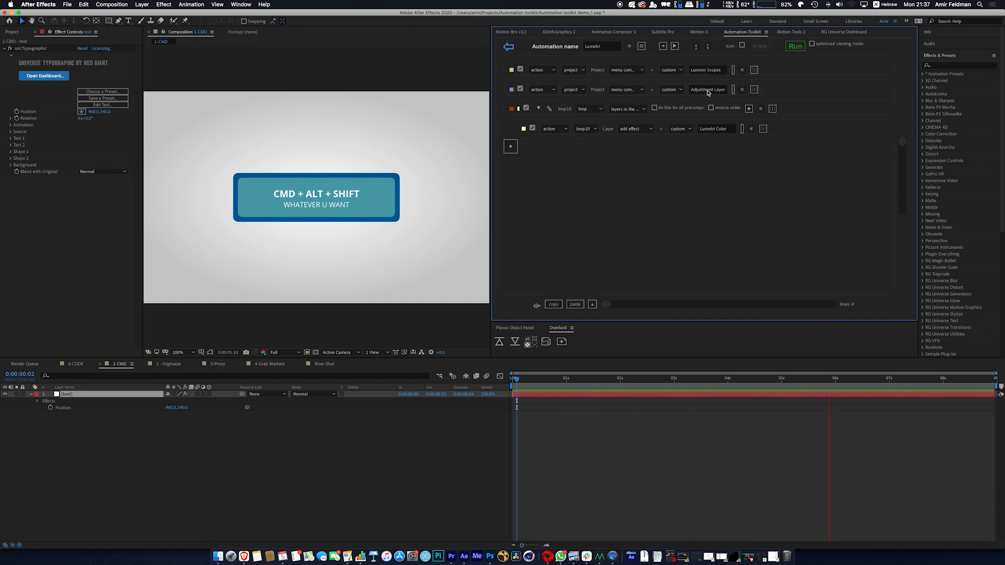
- Review the application's commands for new layers, including Adjustment Layer, and examine the Lumetri Color add effect action inside the loop
{"action": "left_click", "coordinate": [142, 4]}
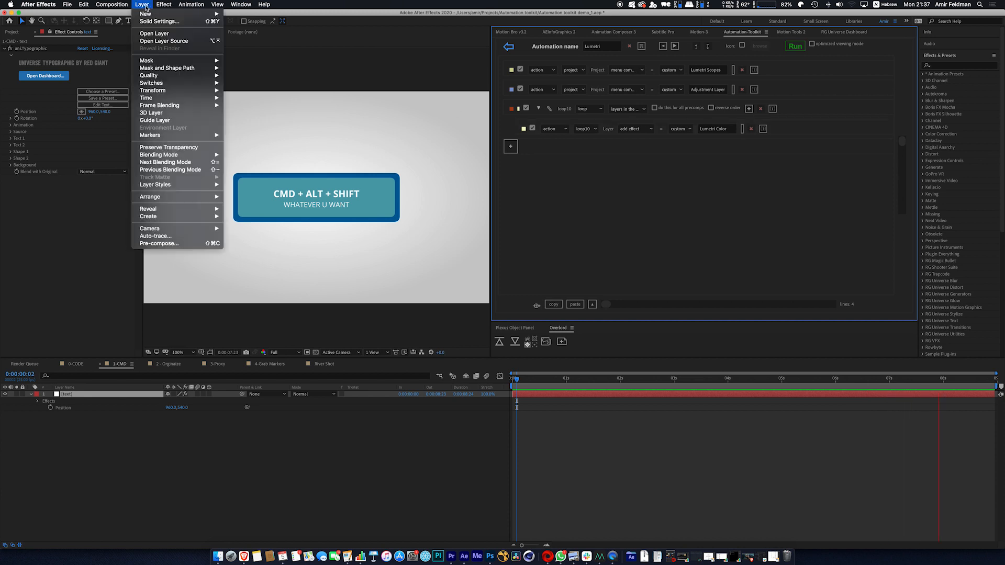
{"action": "mouse_move", "coordinate": [173, 14]}
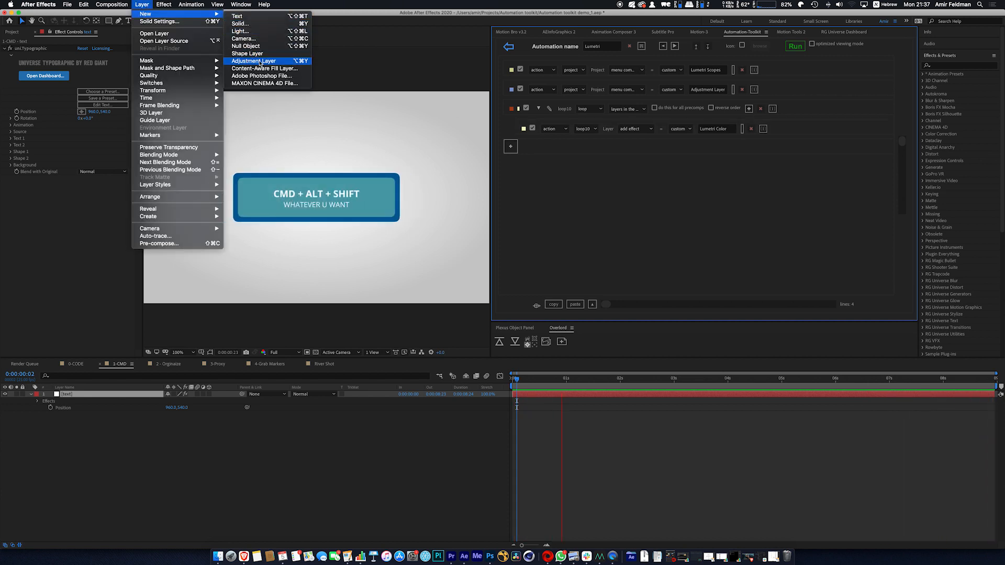
{"action": "left_click", "coordinate": [682, 203]}
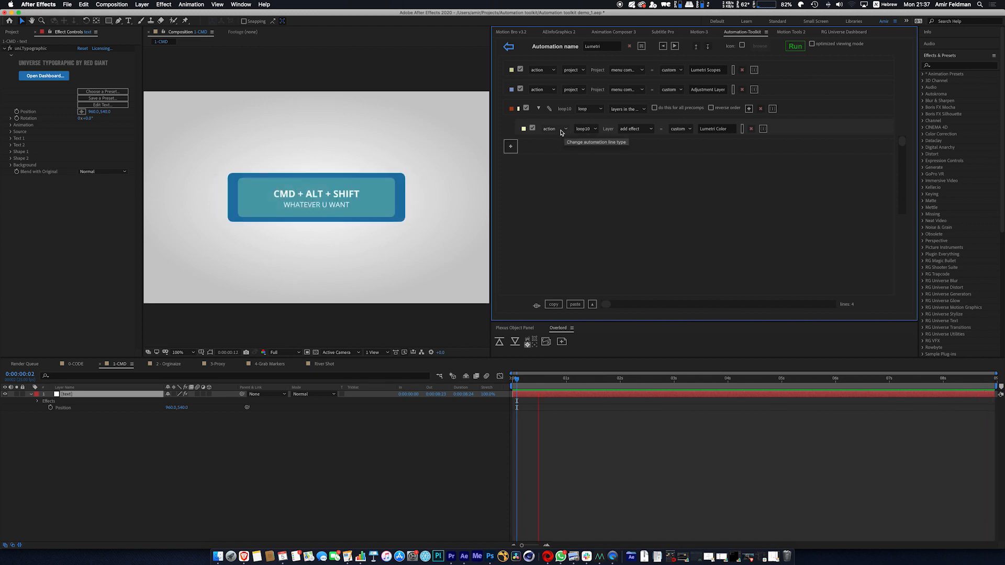
{"action": "left_click", "coordinate": [636, 131]}
{"action": "left_click", "coordinate": [729, 136]}
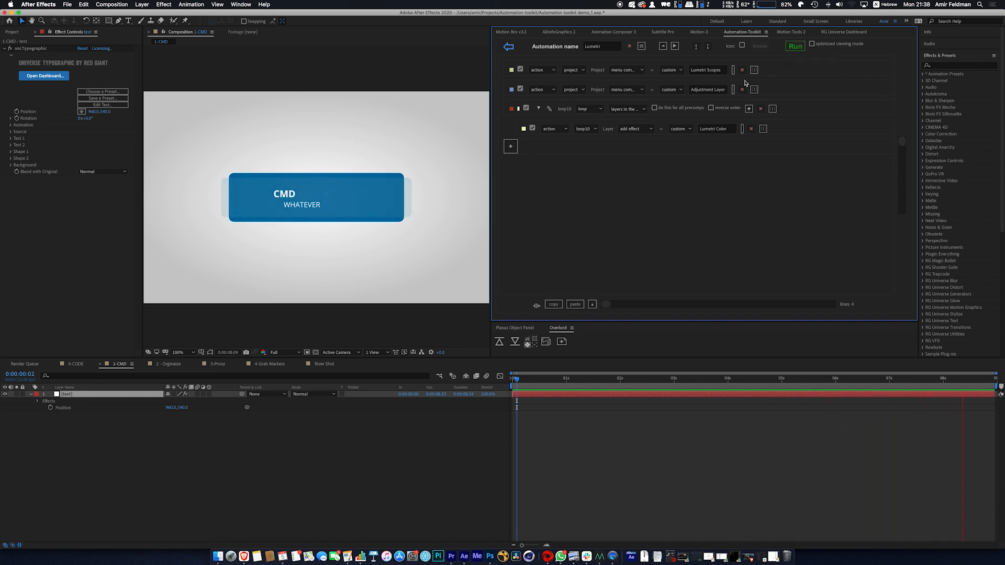
- Disable the Lumetri Color, loop and Adjustment Layer lines of the automation, and enable all three again
{"action": "left_click", "coordinate": [532, 129]}
{"action": "left_click", "coordinate": [526, 108]}
{"action": "left_click", "coordinate": [520, 89]}
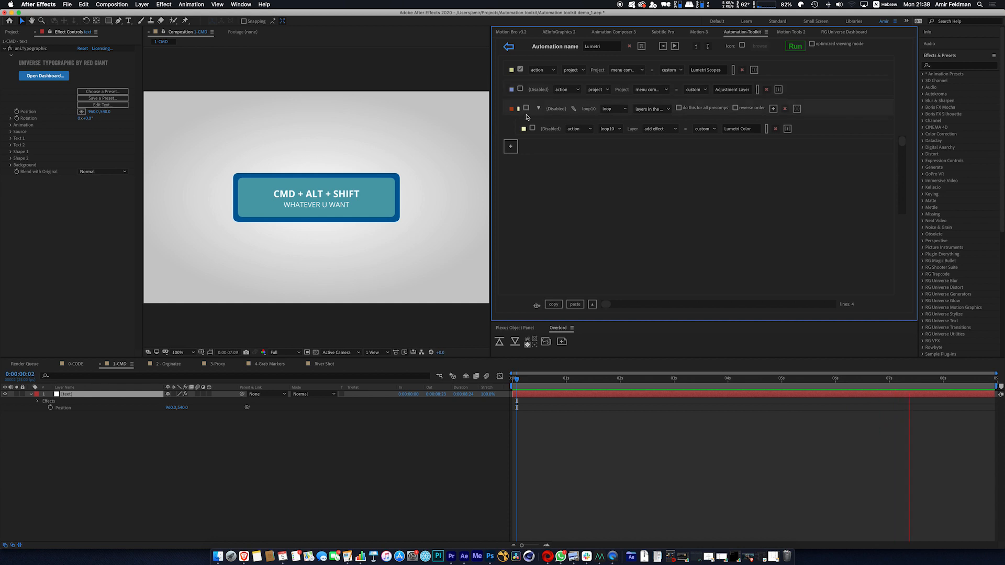
{"action": "left_click", "coordinate": [520, 89]}
{"action": "left_click", "coordinate": [526, 108]}
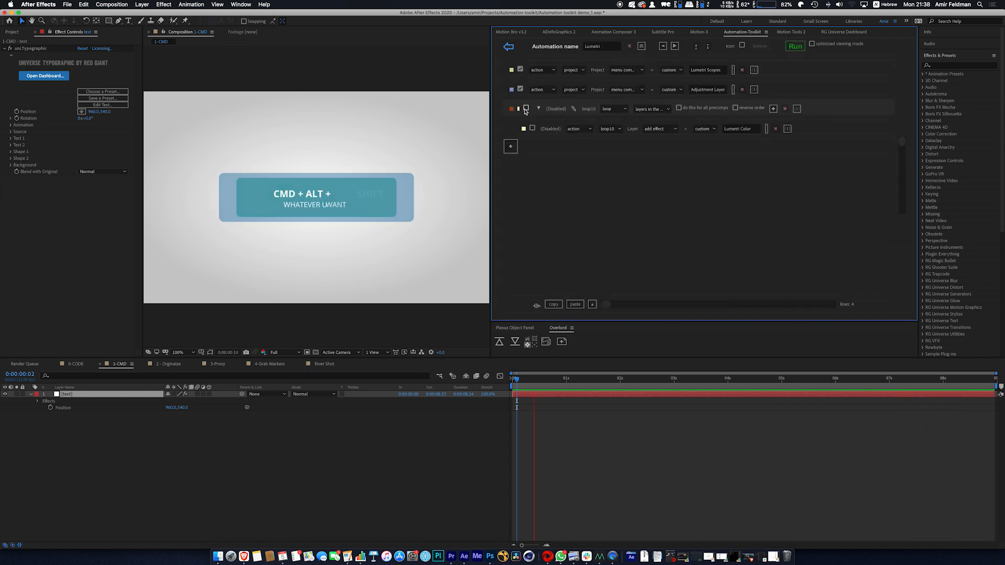
{"action": "left_click", "coordinate": [532, 128]}
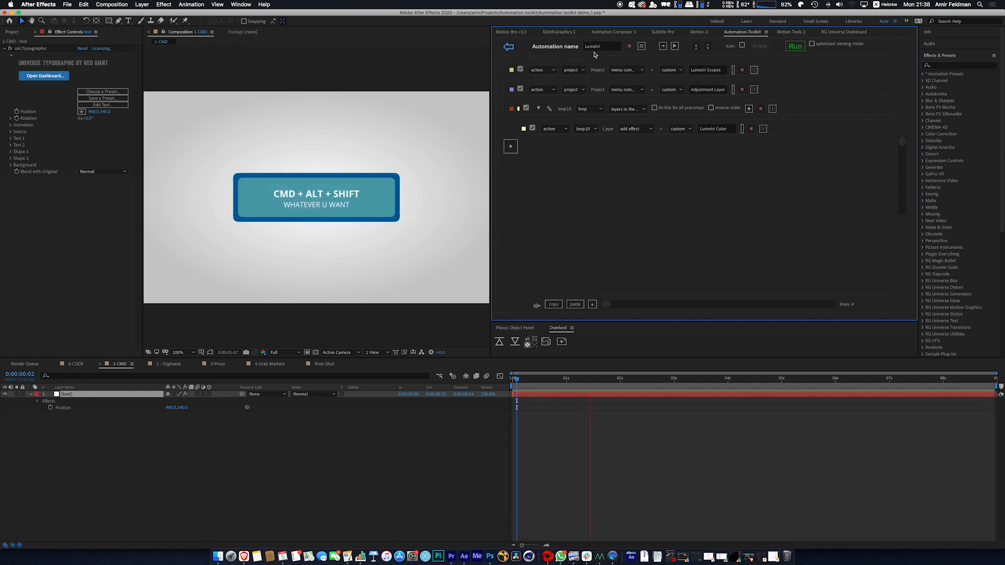
- Save the Lumetri automation, exit its editor, and run it on the 1-CMD composition
{"action": "left_click", "coordinate": [507, 46]}
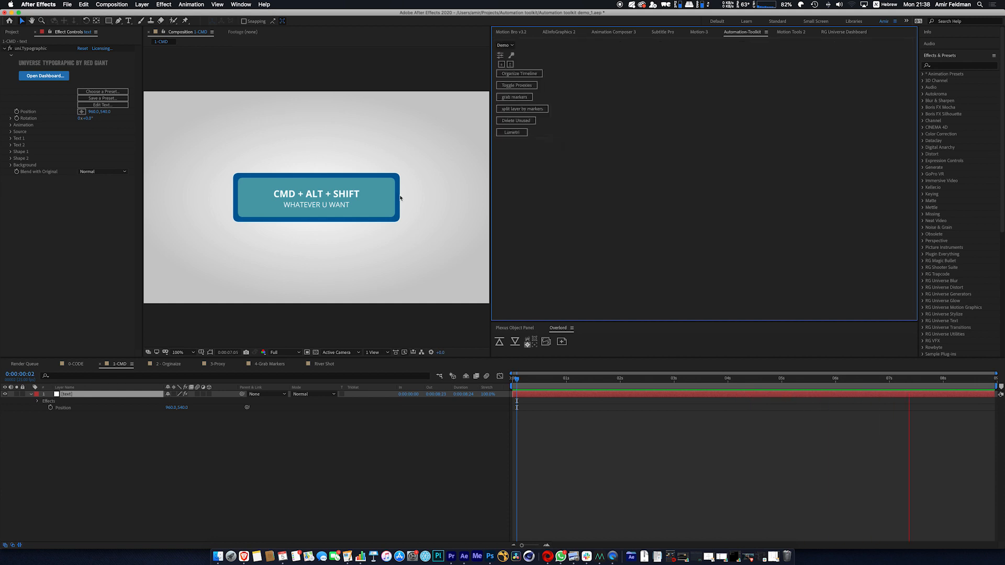
{"action": "left_click", "coordinate": [119, 365]}
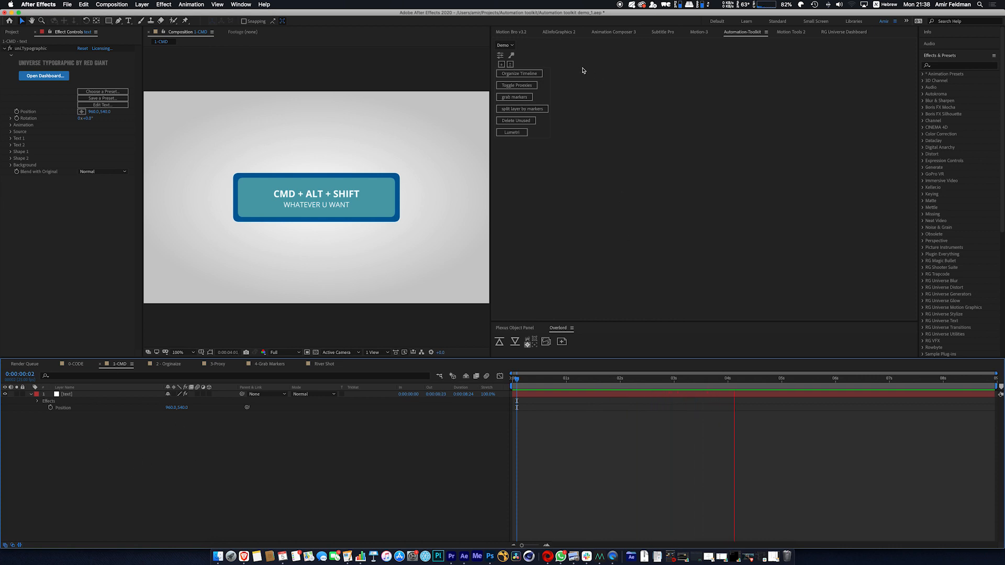
{"action": "left_click", "coordinate": [509, 134]}
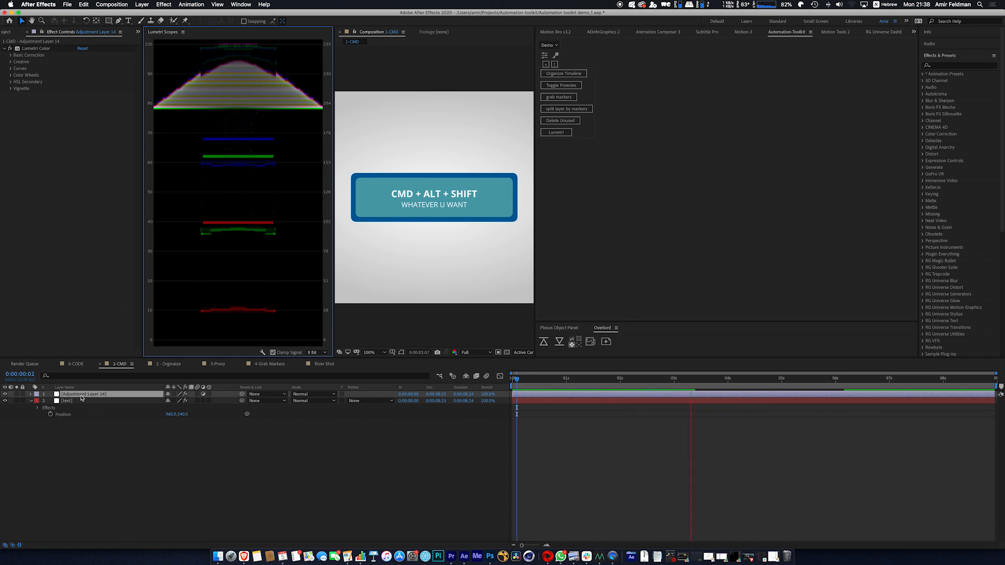
- Raise the adjustment layer's Lumetri Color temperature to about 62 and move the current time to 0:00:00:19
{"action": "left_click", "coordinate": [34, 50]}
{"action": "left_click", "coordinate": [10, 56]}
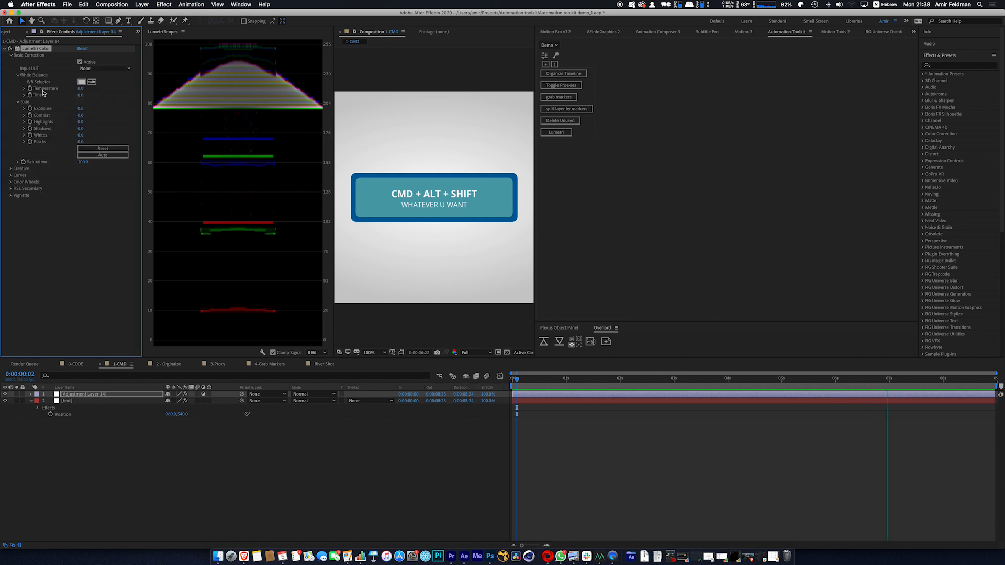
{"action": "left_click_drag", "start_coordinate": [81, 89], "coordinate": [105, 89]}
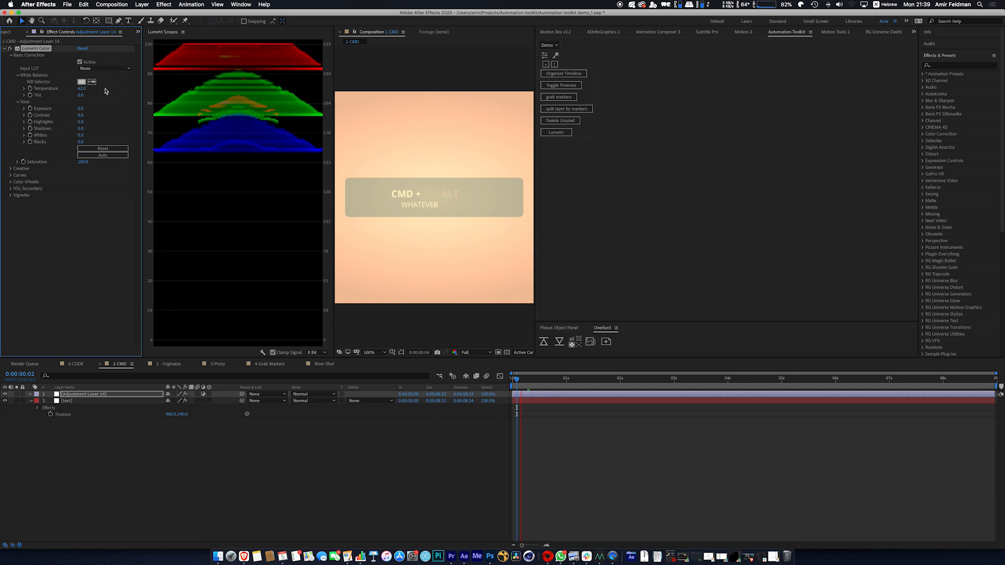
{"action": "left_click", "coordinate": [554, 382]}
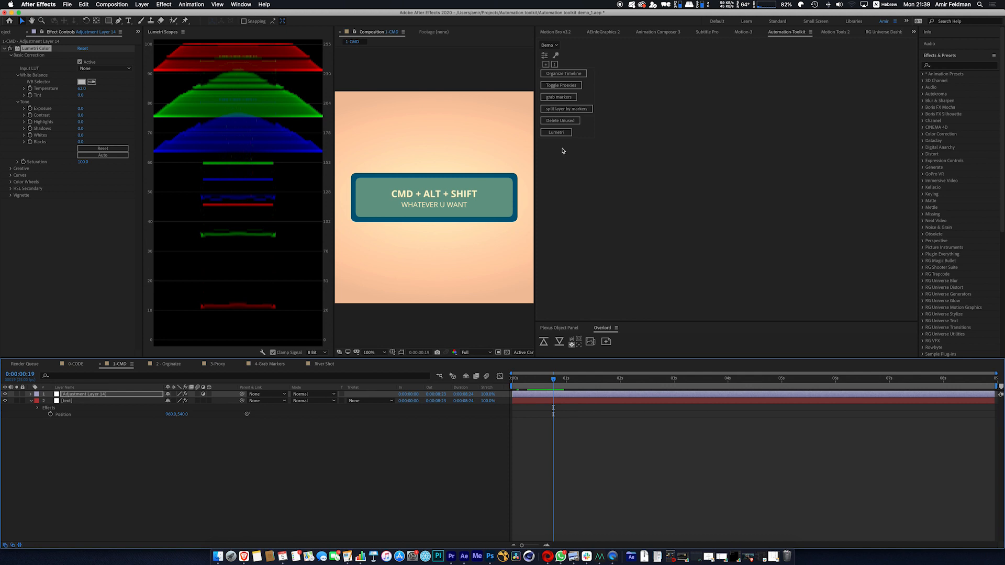
- Reopen the Lumetri automation to review its action and loop lines, including the Adjustment Layer line's type
{"action": "right_click", "coordinate": [556, 133]}
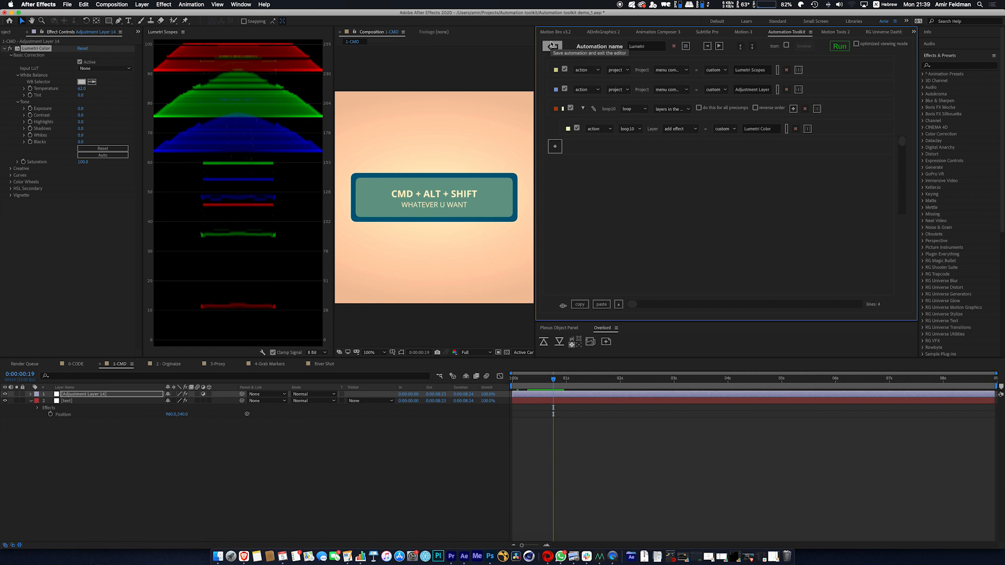
{"action": "left_click", "coordinate": [551, 46]}
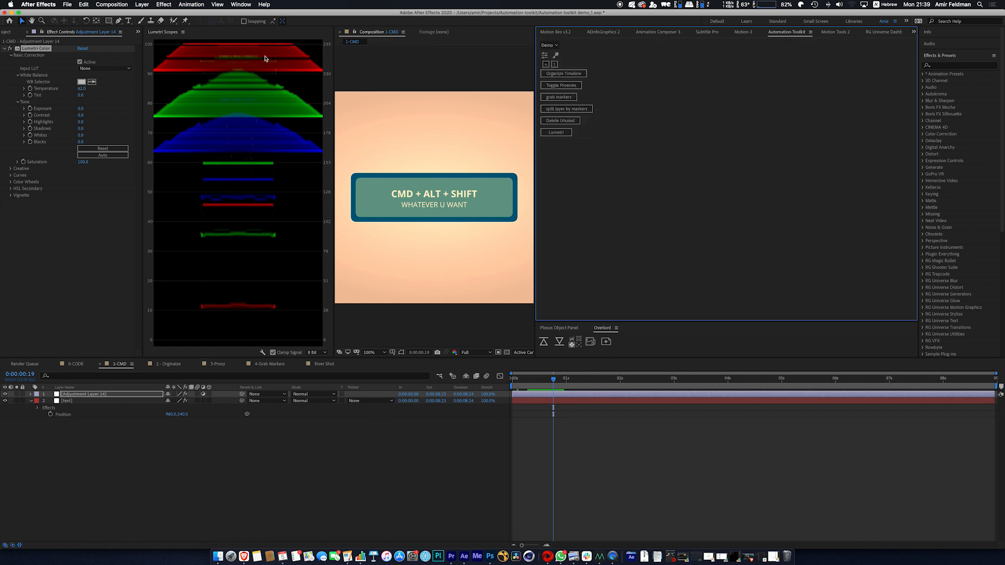
{"action": "left_click", "coordinate": [145, 32]}
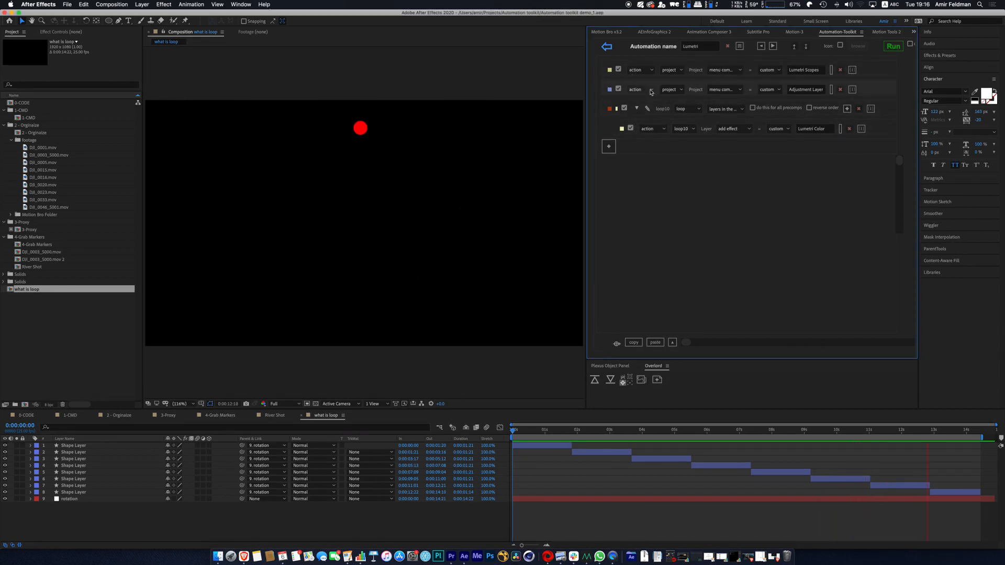
{"action": "left_click", "coordinate": [639, 89]}
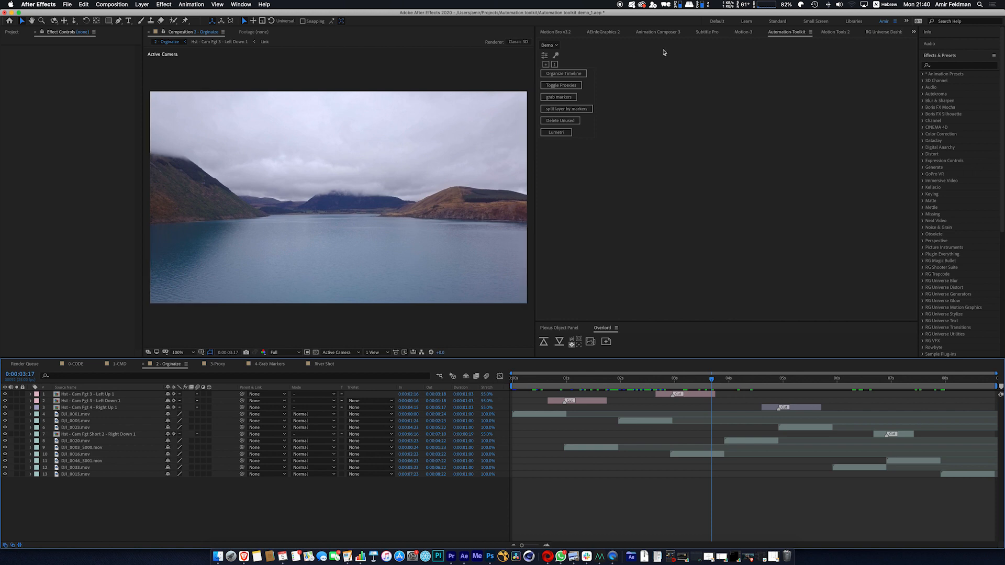
- Run the Organize Timeline automation on the 2 - Orginaize composition and select its first transition layer
{"action": "left_click", "coordinate": [581, 75]}
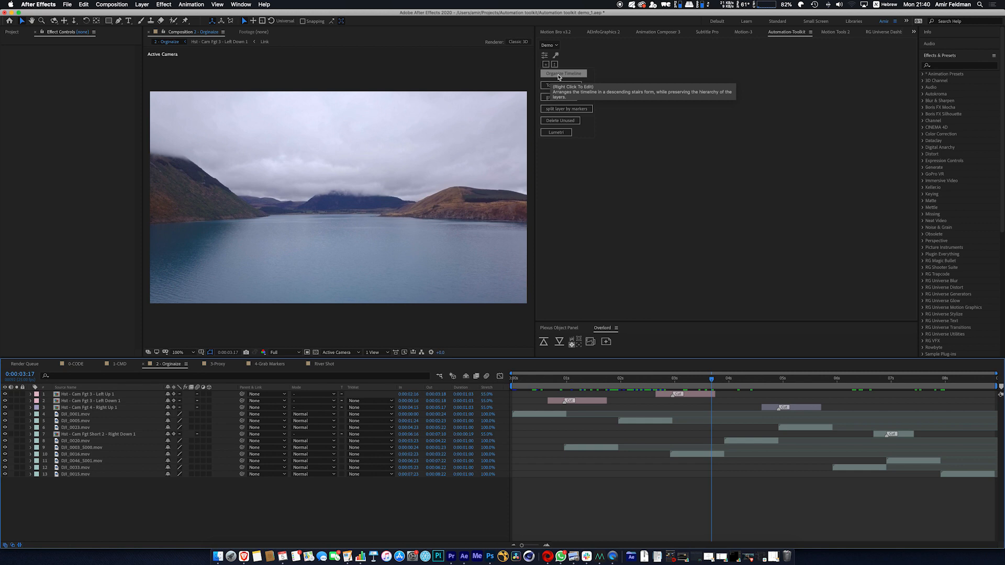
{"action": "left_click", "coordinate": [562, 75]}
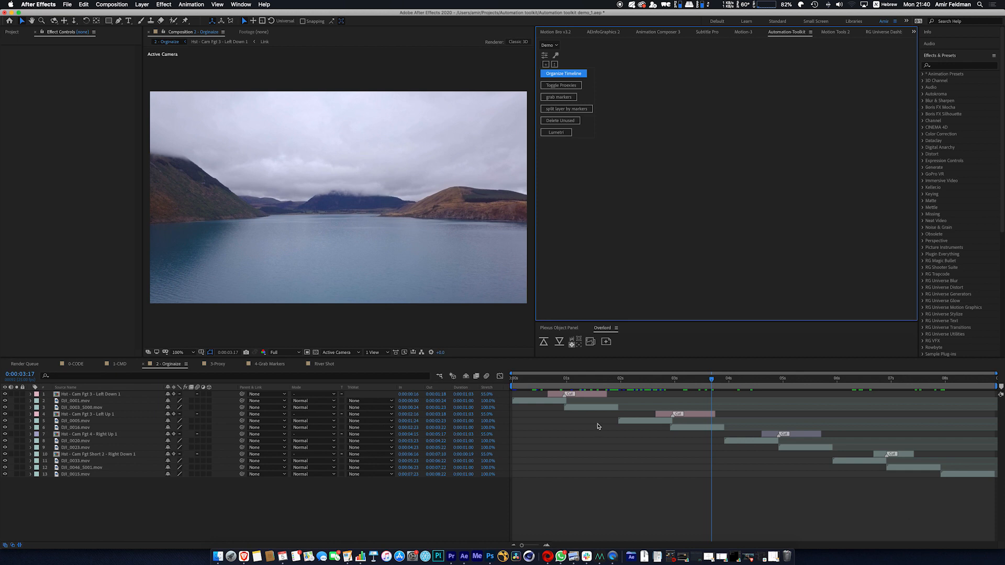
{"action": "left_click", "coordinate": [585, 395]}
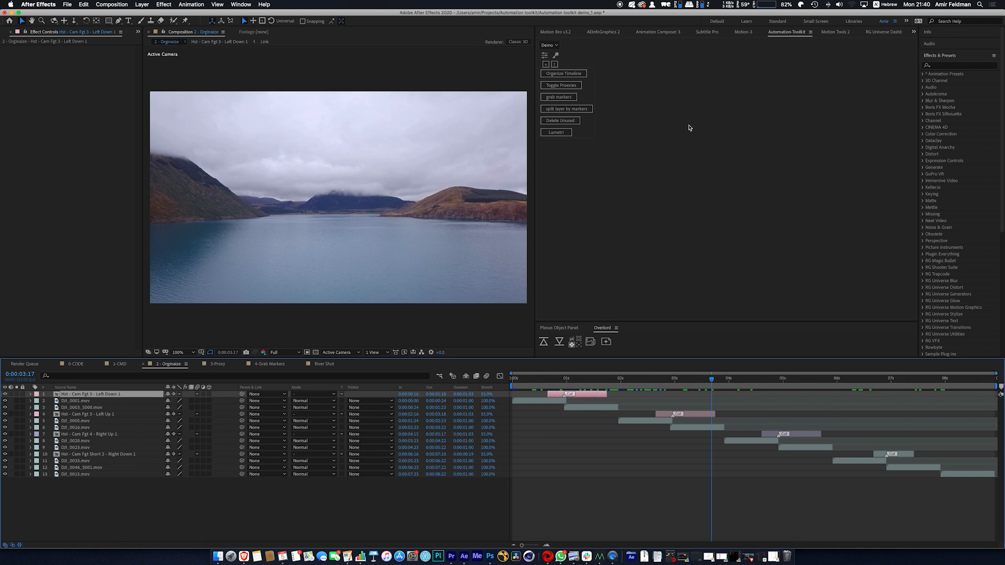
{"action": "left_click", "coordinate": [570, 73]}
- Switch to the 3-Proxy composition and scrub through its timeline to inspect the footage
{"action": "left_click", "coordinate": [218, 364]}
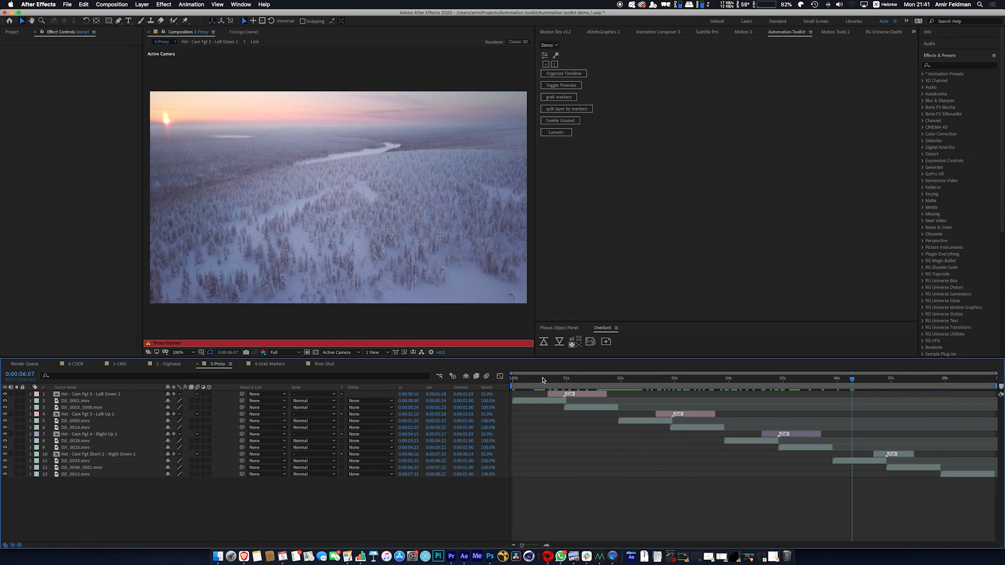
{"action": "left_click", "coordinate": [559, 379]}
{"action": "left_click_drag", "start_coordinate": [559, 379], "coordinate": [728, 380]}
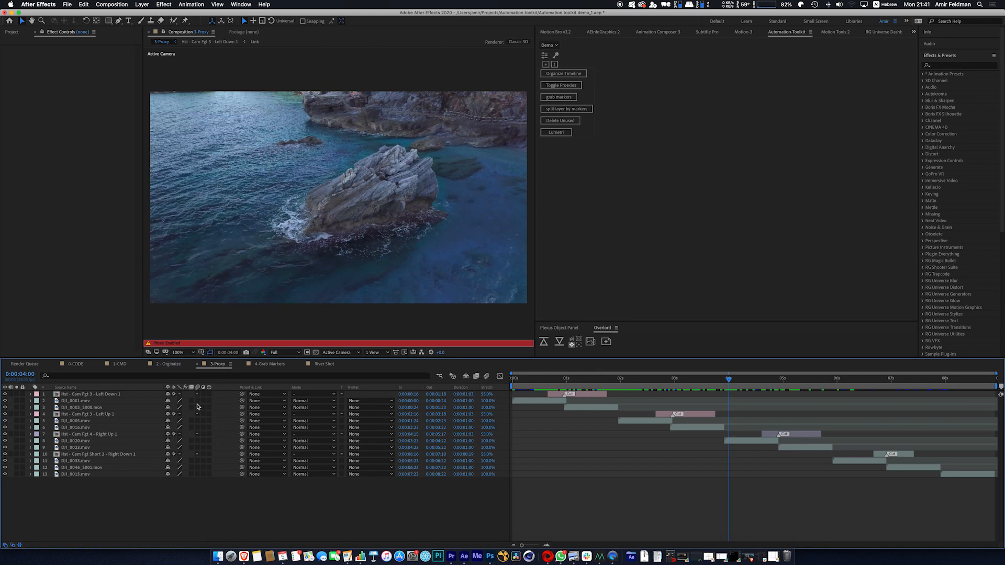
{"action": "left_click", "coordinate": [622, 380]}
{"action": "left_click_drag", "start_coordinate": [622, 381], "coordinate": [806, 383]}
- Hide the Hot - Cam Fgt 4 - Right Up 1 layer and move the current time to 0:00:04:23
{"action": "left_click", "coordinate": [805, 437]}
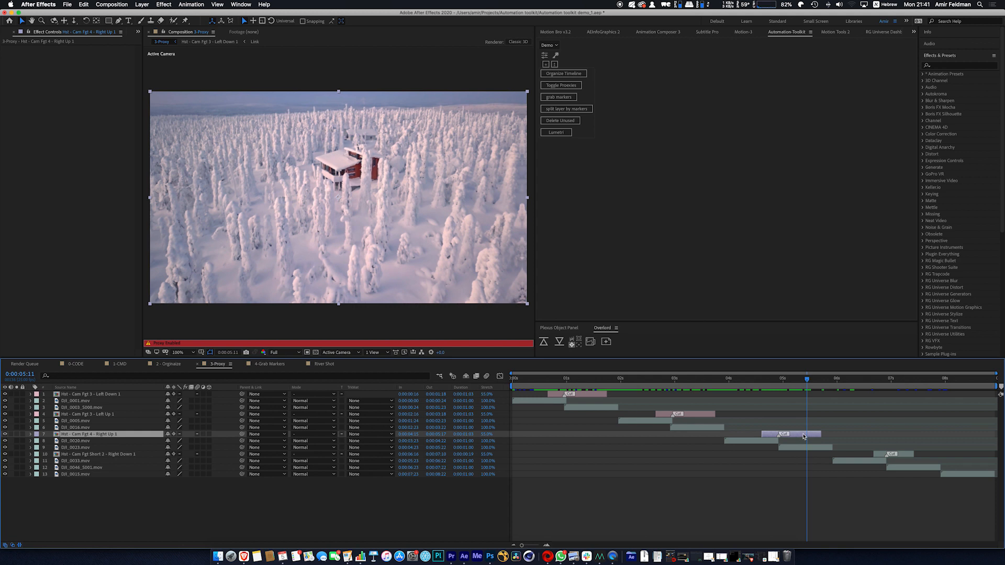
{"action": "left_click", "coordinate": [5, 434]}
{"action": "mouse_move", "coordinate": [765, 382]}
{"action": "left_mouse_down"}
{"action": "mouse_move", "coordinate": [803, 385]}
{"action": "mouse_move", "coordinate": [765, 386]}
{"action": "mouse_move", "coordinate": [780, 386]}
{"action": "left_mouse_up"}
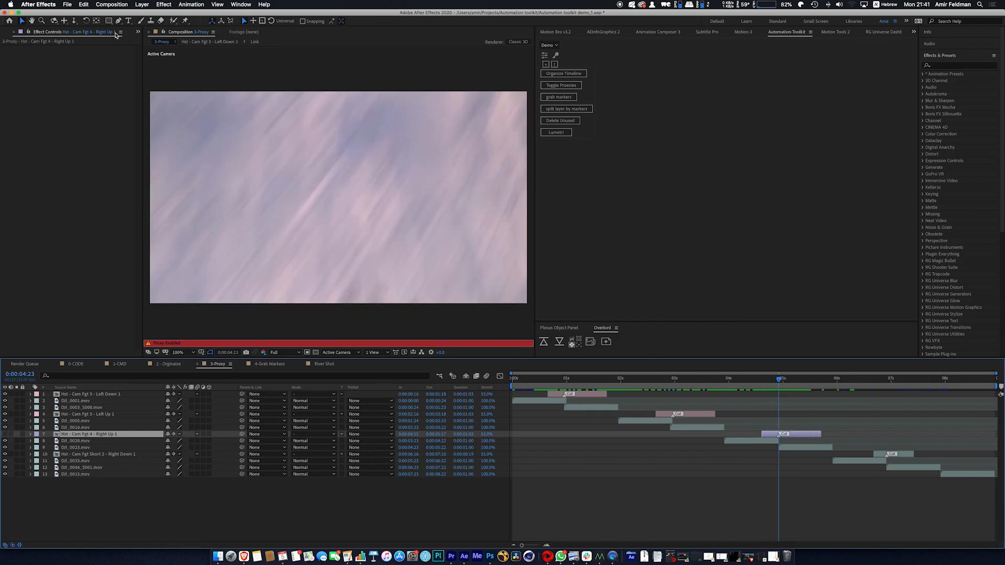
- Show the project's items to examine the footage folder, and review the lines of the Toggle Proxies automation
{"action": "left_click", "coordinate": [138, 31]}
{"action": "left_click", "coordinate": [149, 41]}
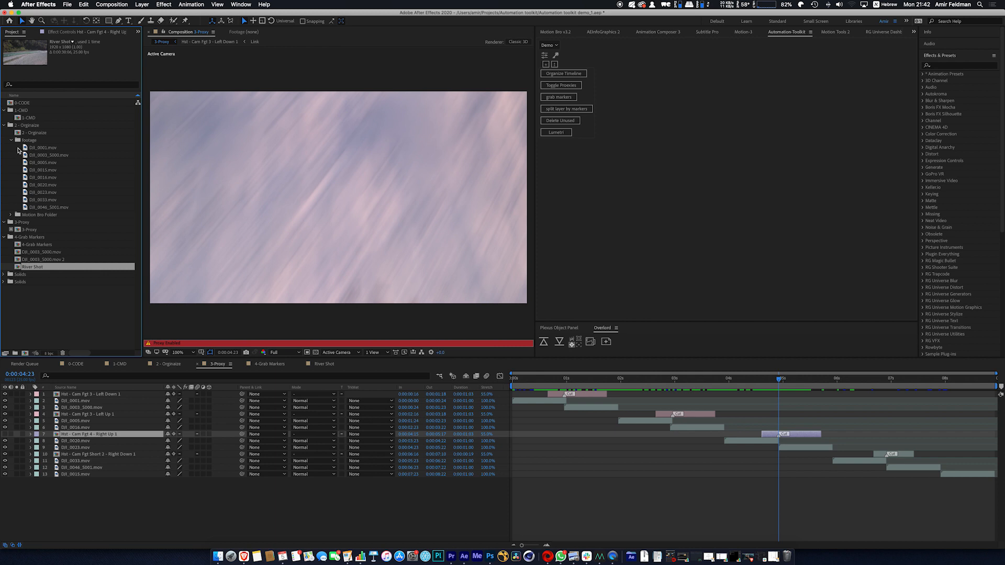
{"action": "left_click", "coordinate": [19, 150]}
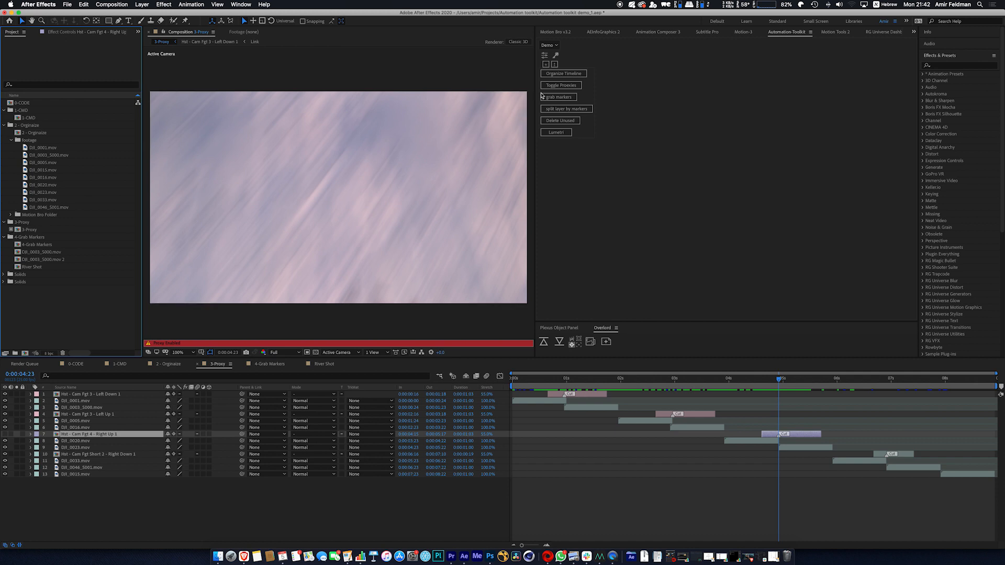
{"action": "right_click", "coordinate": [564, 89]}
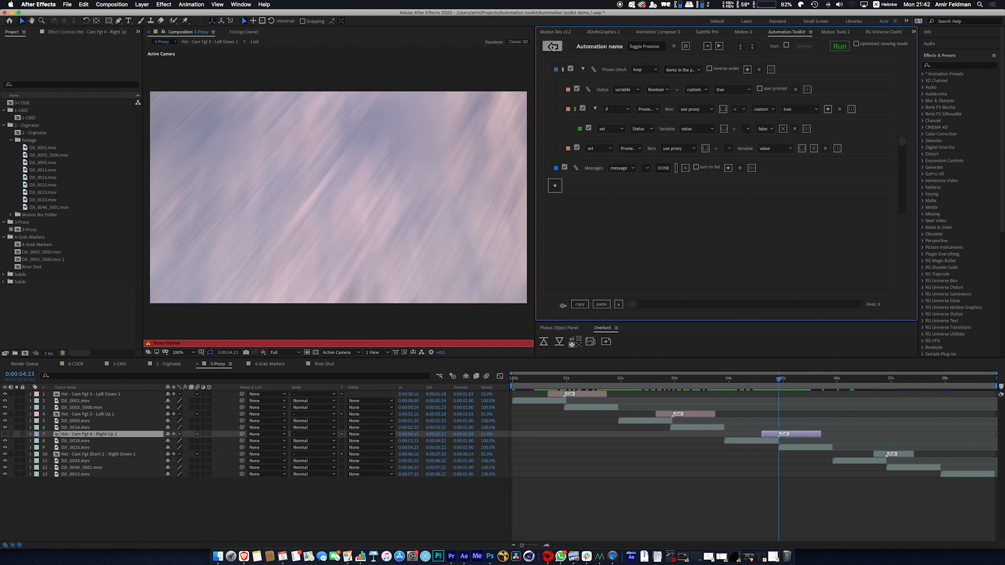
{"action": "left_click", "coordinate": [552, 47]}
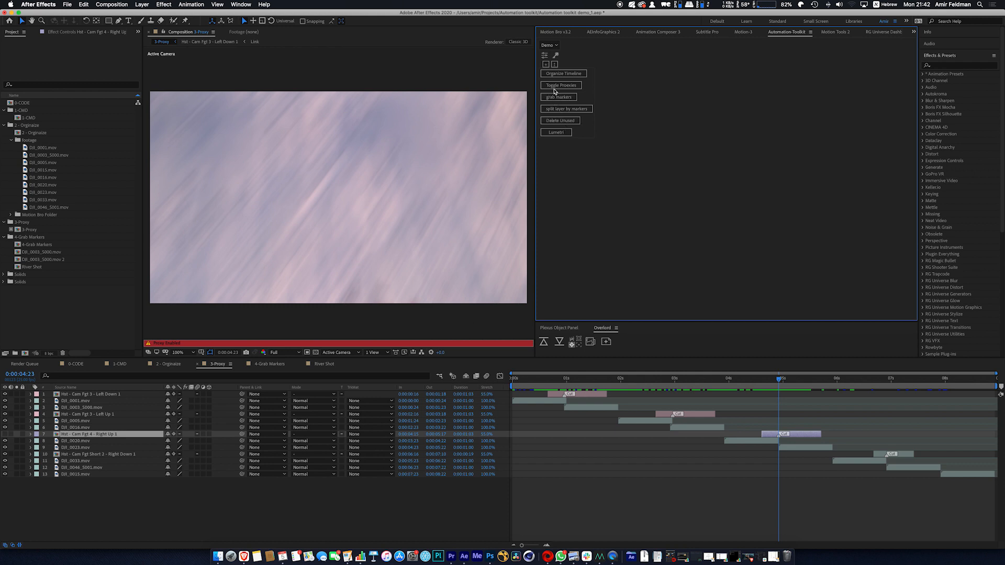
- Run the Toggle Proxies automation to turn proxies off, scrub to 0:00:05:07, and run it again to turn them back on
{"action": "left_click", "coordinate": [556, 88]}
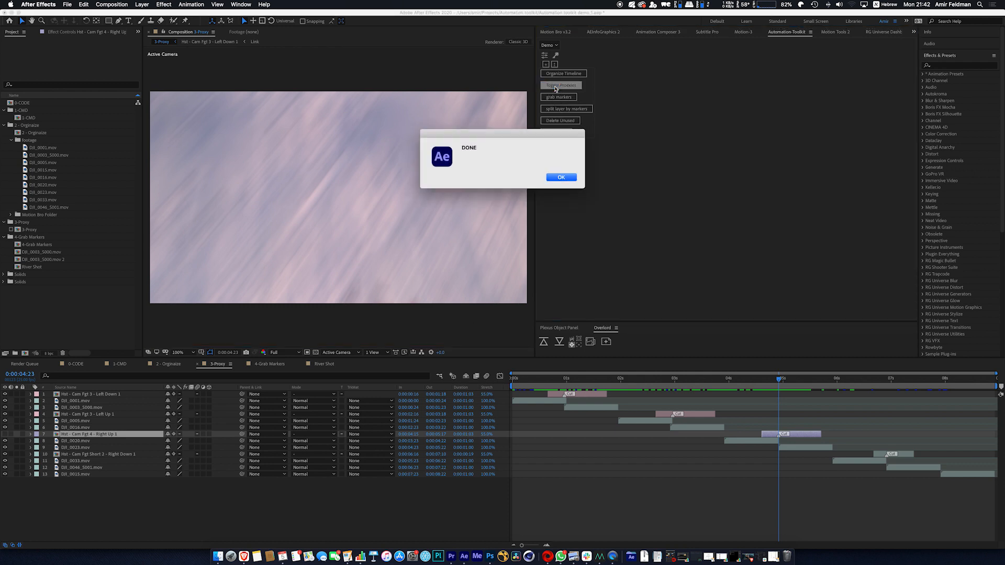
{"action": "left_click", "coordinate": [557, 176]}
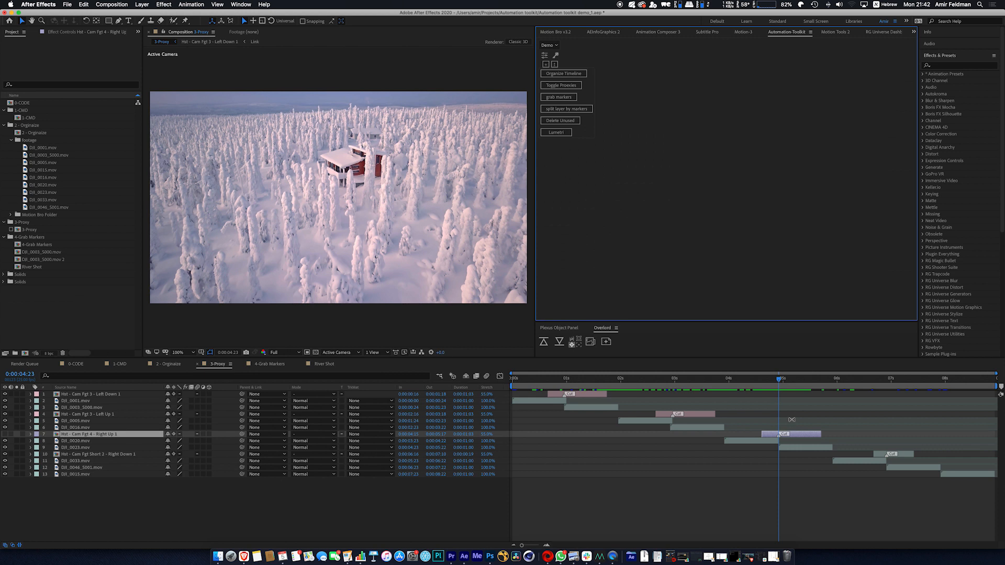
{"action": "mouse_move", "coordinate": [778, 379]}
{"action": "left_mouse_down"}
{"action": "mouse_move", "coordinate": [759, 379]}
{"action": "mouse_move", "coordinate": [798, 385]}
{"action": "left_mouse_up"}
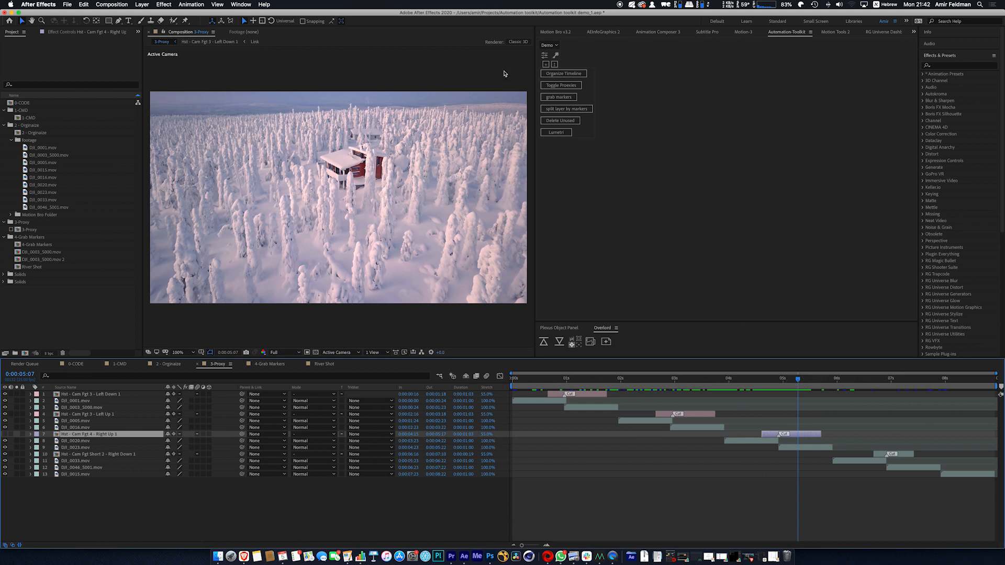
{"action": "left_click", "coordinate": [556, 86]}
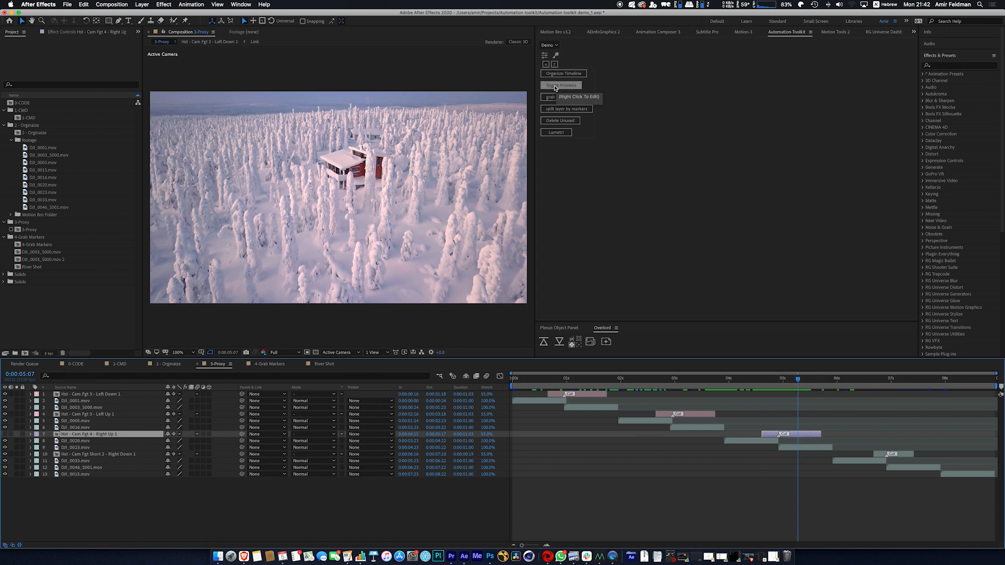
{"action": "left_click", "coordinate": [554, 88]}
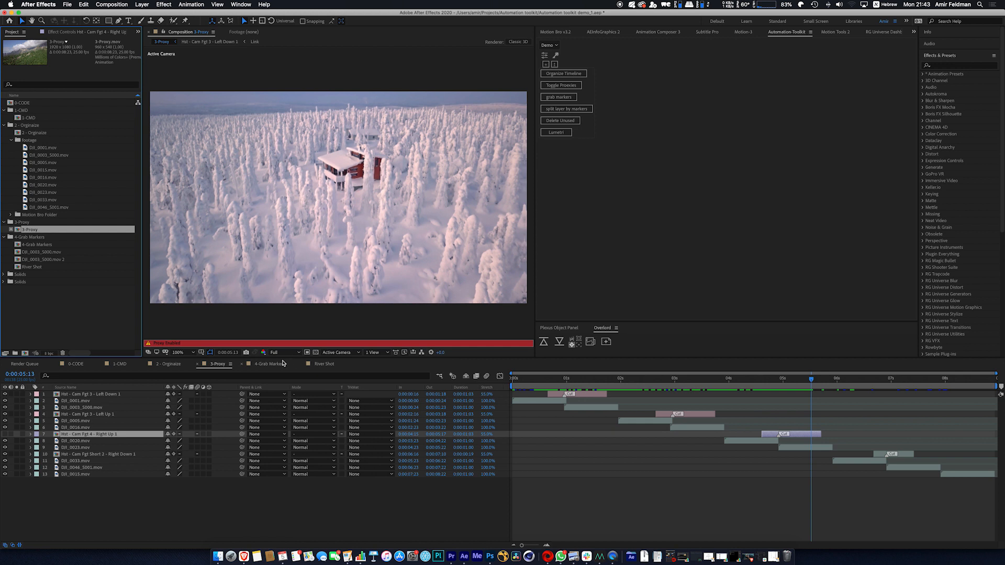
- Switch to the 4-Grab Markers composition and scrub the River Shot footage to 0:00:08:20
{"action": "left_click", "coordinate": [270, 365]}
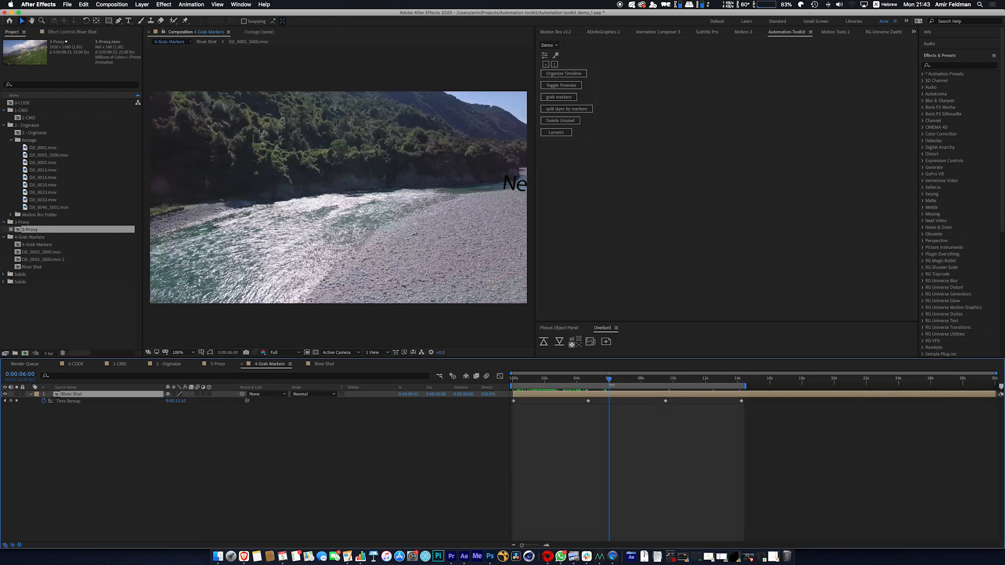
{"action": "left_click_drag", "start_coordinate": [610, 381], "coordinate": [655, 379]}
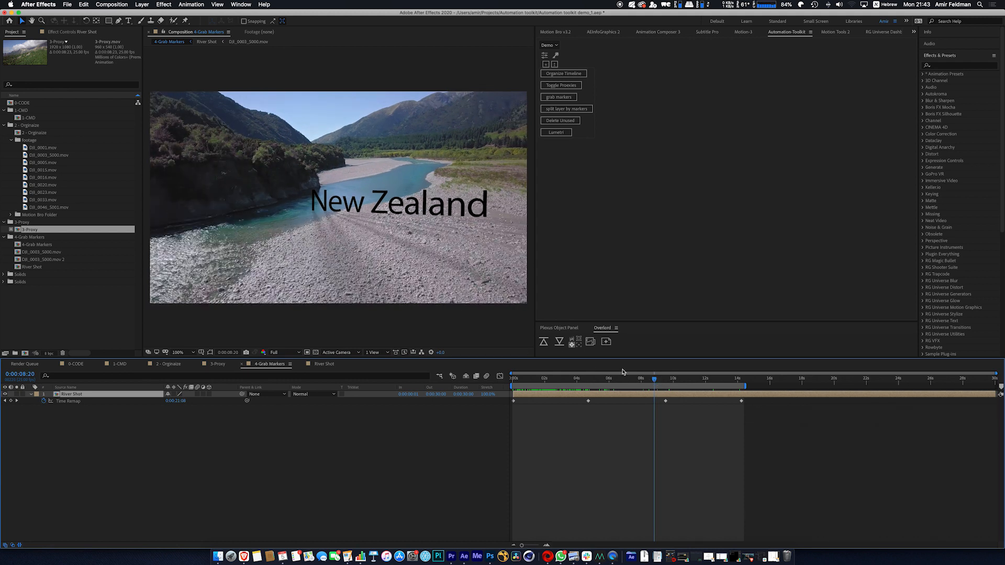
- Add a marker to the River Shot layer at 0:00:05:15 and scrub on to 0:00:07:06
{"action": "left_click", "coordinate": [600, 381]}
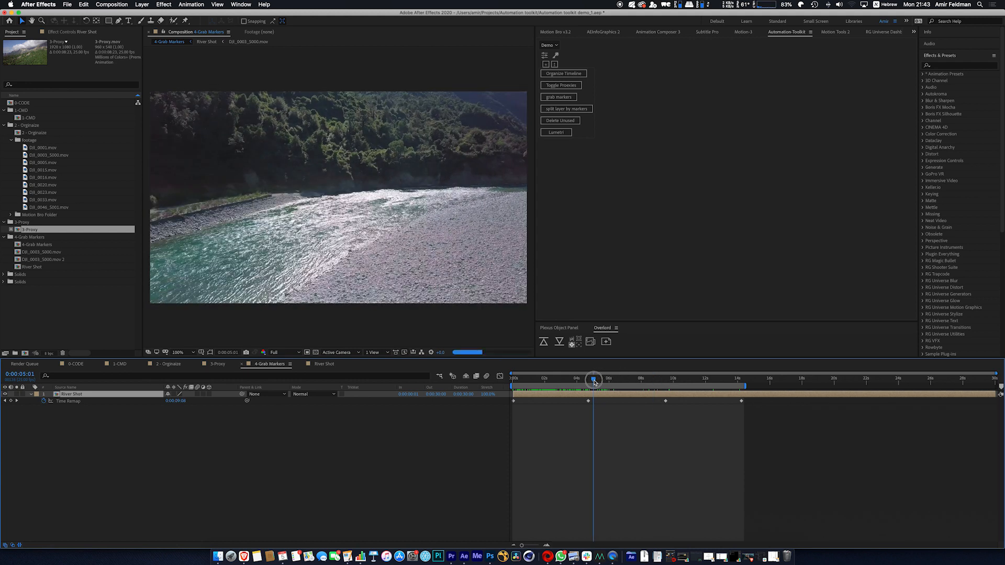
{"action": "left_click_drag", "start_coordinate": [599, 381], "coordinate": [603, 380]}
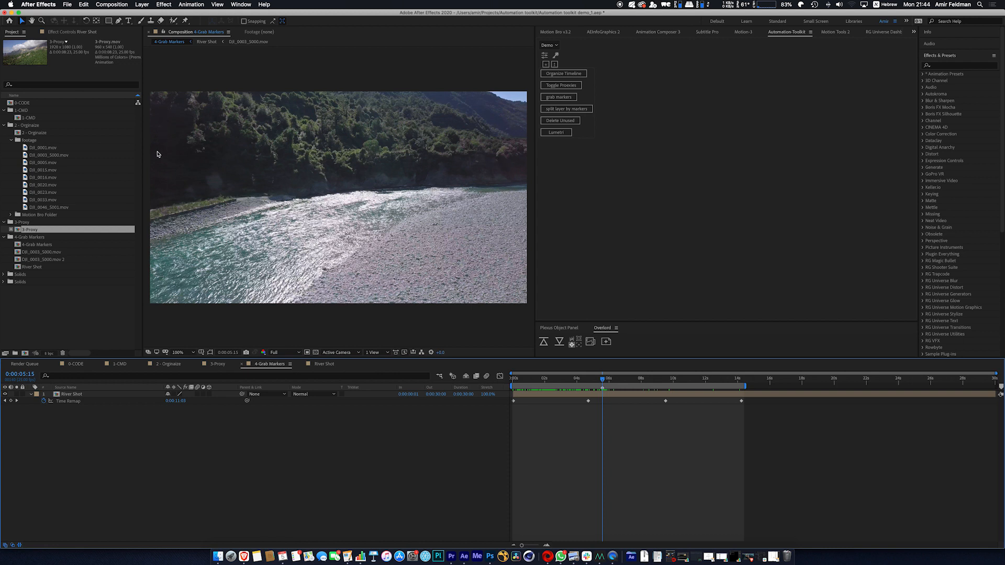
{"action": "left_click_drag", "start_coordinate": [603, 379], "coordinate": [629, 377]}
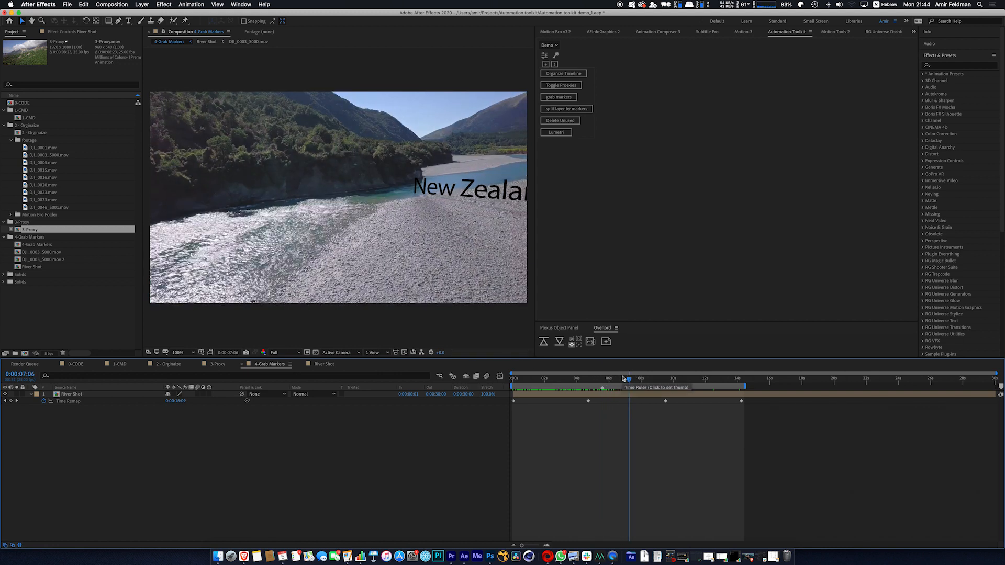
- Shift River Shot's last two Time Remap keyframes later, to about 12.5 and 17 seconds, and delete the layer marker at 0:00:05:15
{"action": "left_click_drag", "start_coordinate": [753, 409], "coordinate": [788, 387]}
{"action": "left_click", "coordinate": [603, 379]}
{"action": "mouse_move", "coordinate": [604, 380]}
{"action": "left_mouse_down"}
{"action": "mouse_move", "coordinate": [622, 379]}
{"action": "mouse_move", "coordinate": [614, 379]}
{"action": "left_mouse_up"}
{"action": "right_click", "coordinate": [601, 387]}
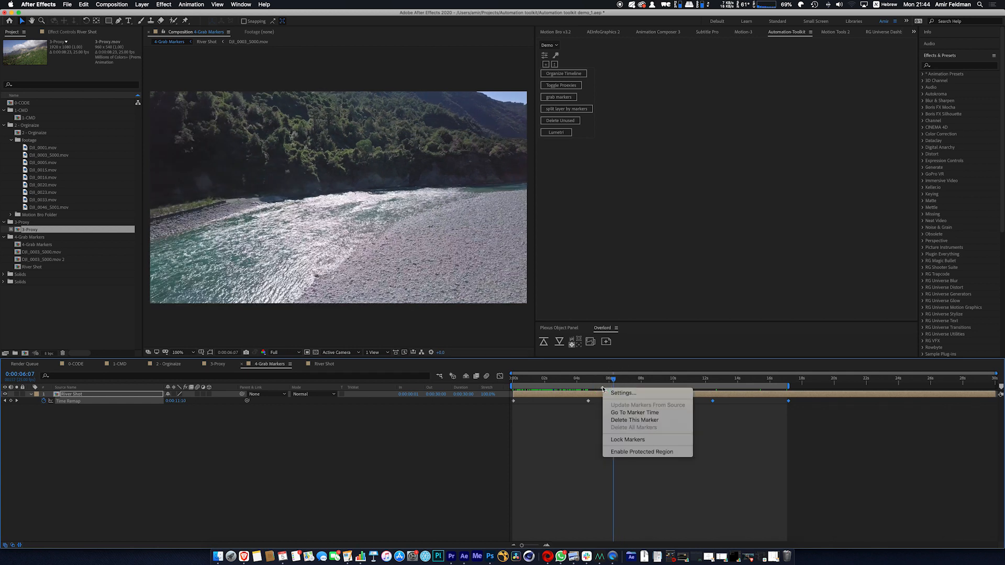
{"action": "left_click", "coordinate": [623, 421]}
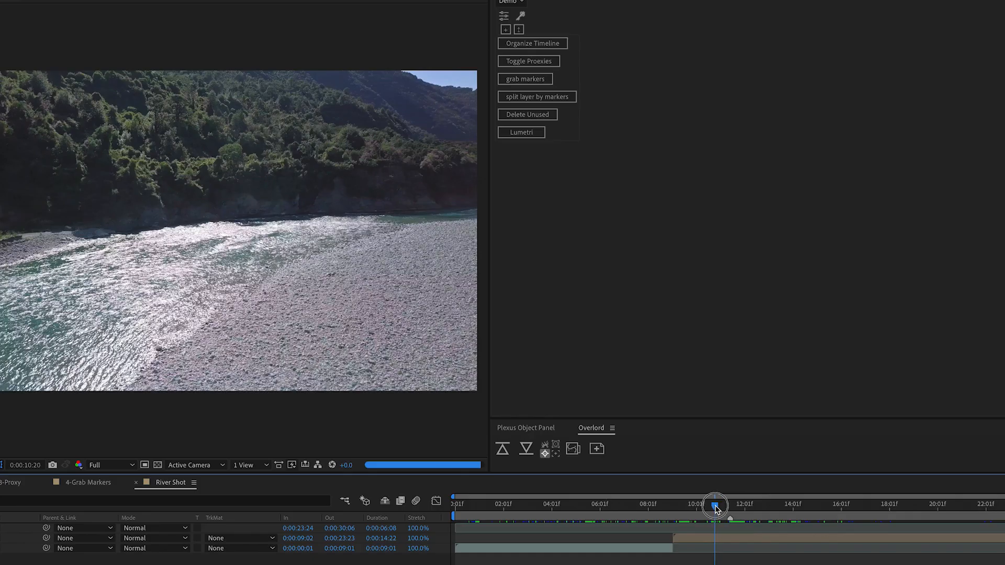
- Move to the marker at 0:00:11:11 in the River Shot composition, and run the grab markers automation on its layer in 4-Grab Markers
{"action": "left_click_drag", "start_coordinate": [683, 380], "coordinate": [695, 380]}
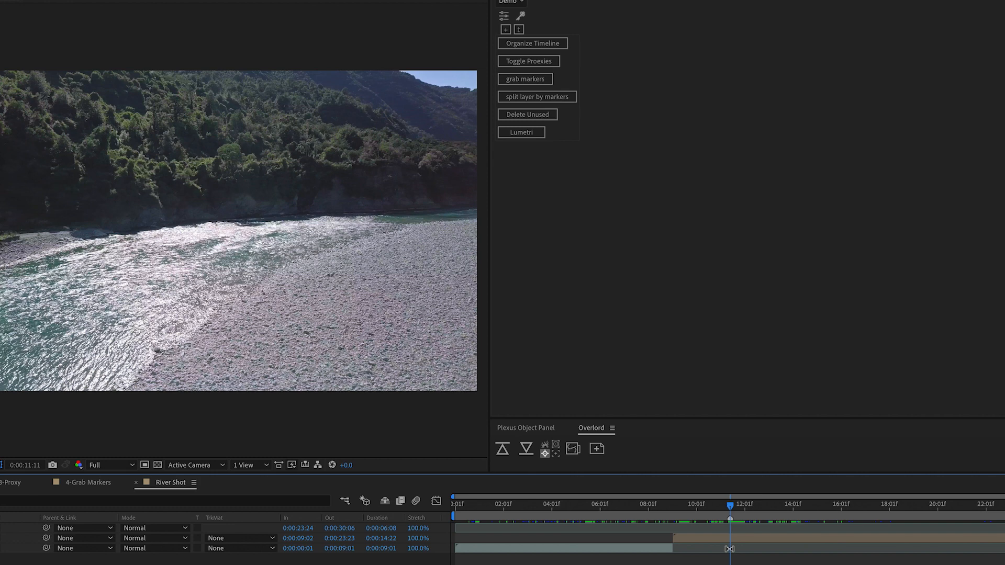
{"action": "mouse_move", "coordinate": [731, 507]}
{"action": "left_mouse_down"}
{"action": "mouse_move", "coordinate": [742, 508]}
{"action": "mouse_move", "coordinate": [731, 508]}
{"action": "left_mouse_up"}
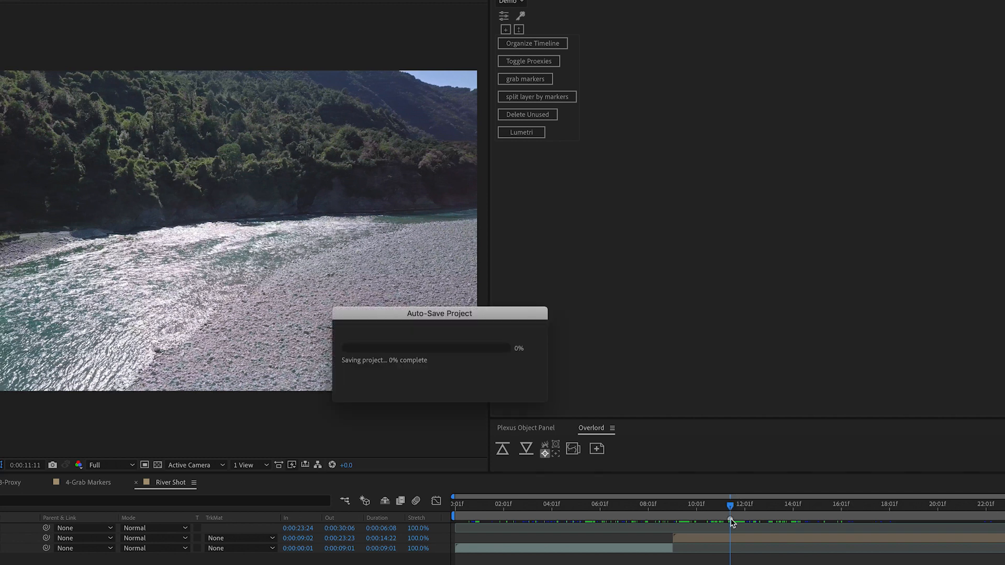
{"action": "left_click", "coordinate": [102, 487]}
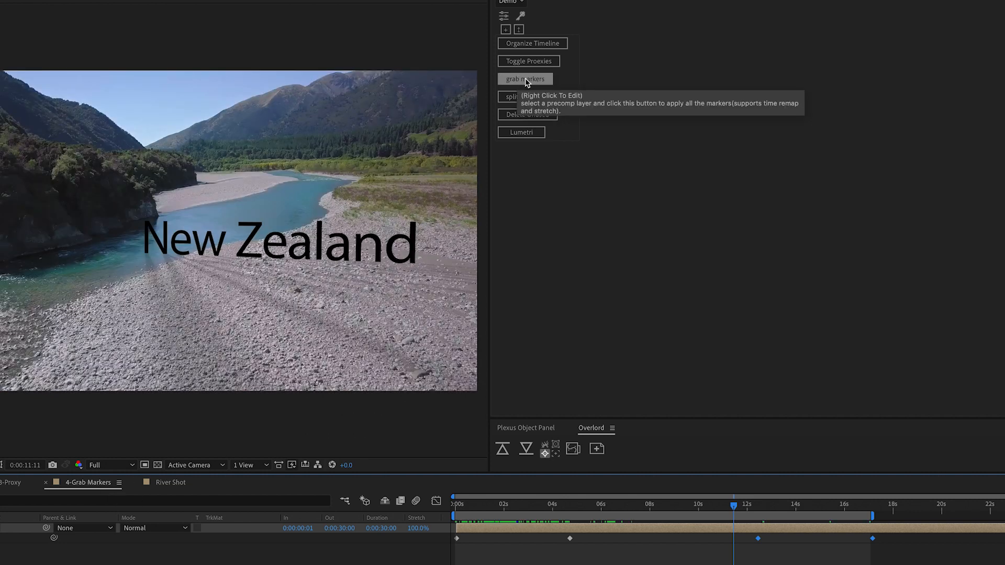
{"action": "left_click", "coordinate": [526, 79]}
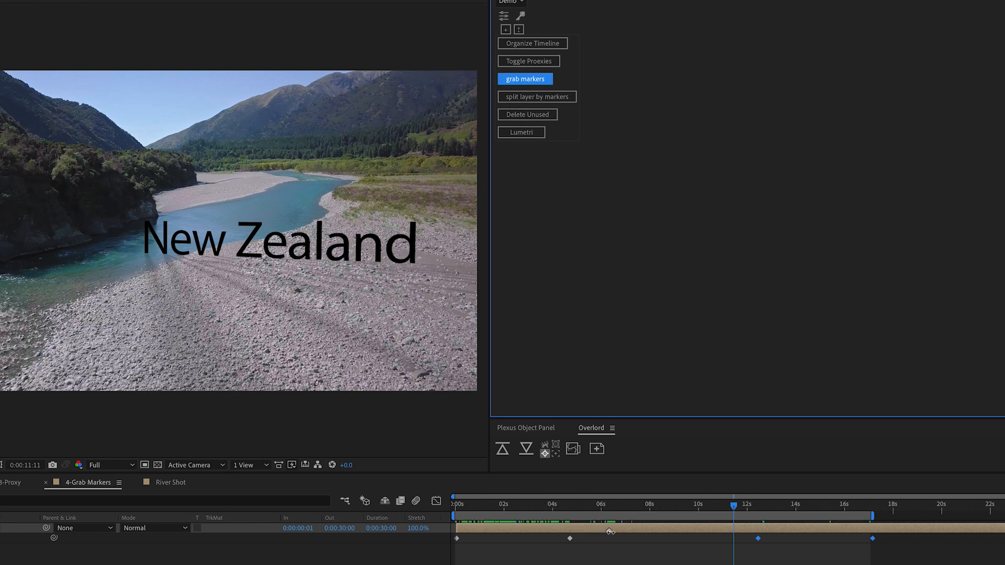
- Move the last two Time Remap keyframes earlier, to about 8 and 13 seconds, rerun grab markers and check the frame at 0:00:05:12
{"action": "left_click", "coordinate": [612, 506]}
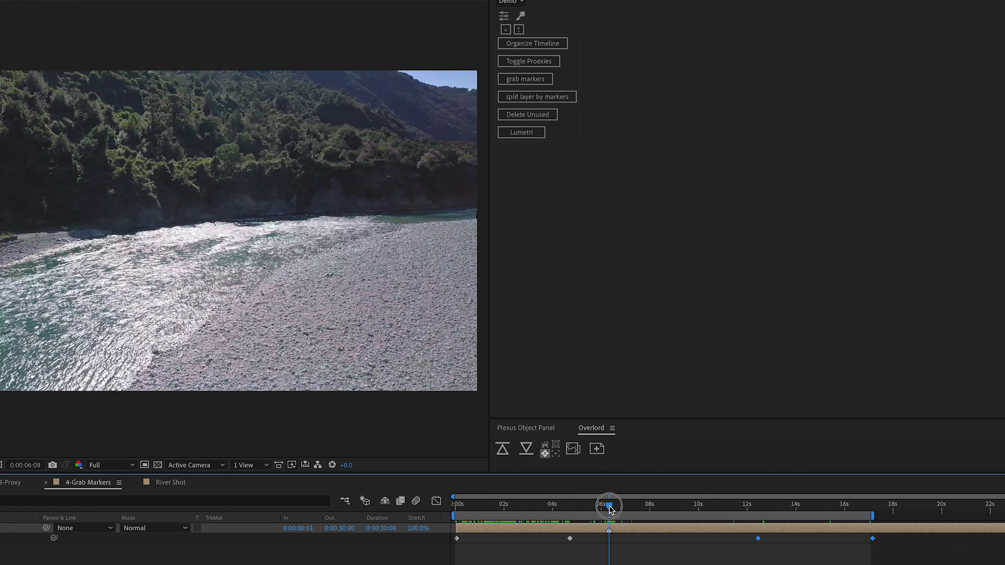
{"action": "left_click_drag", "start_coordinate": [611, 506], "coordinate": [623, 509]}
{"action": "left_click_drag", "start_coordinate": [887, 563], "coordinate": [658, 542]}
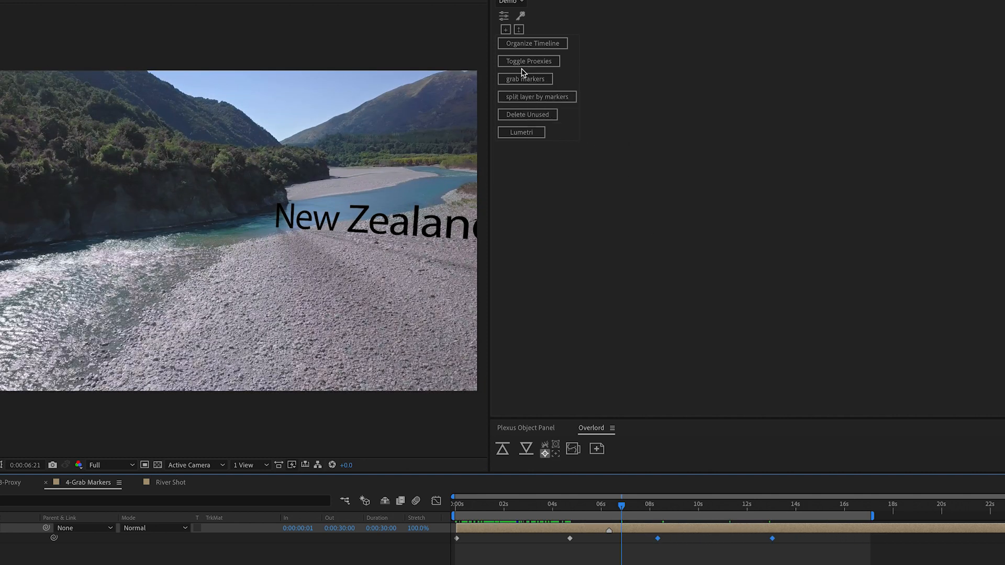
{"action": "left_click", "coordinate": [524, 79]}
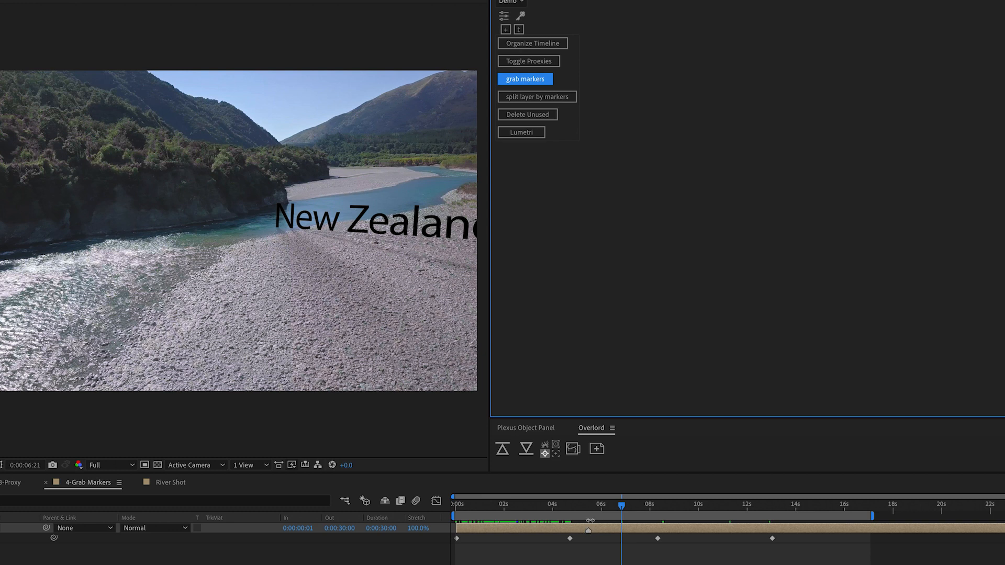
{"action": "left_click", "coordinate": [588, 506]}
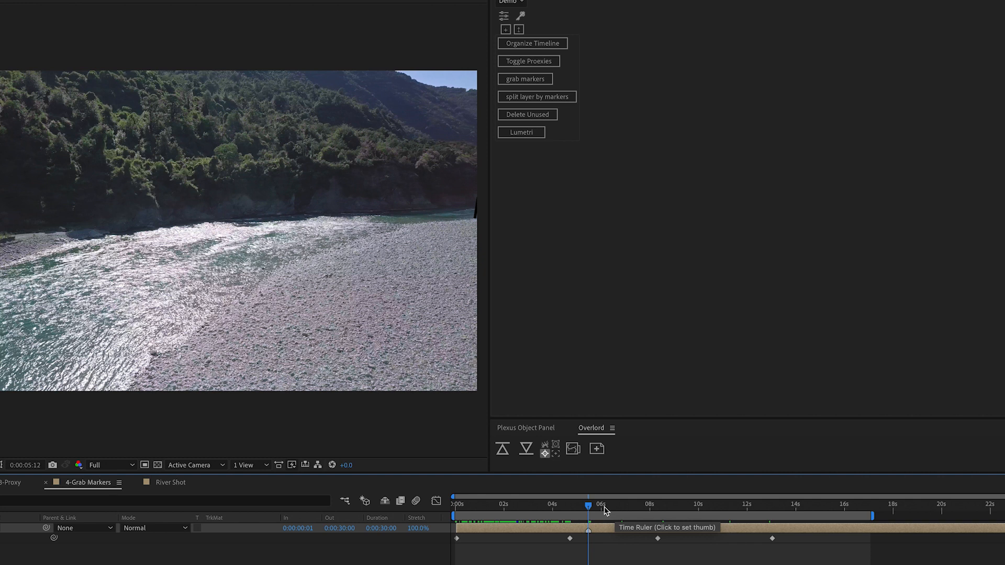
- Add markers to the River Shot layer at 0:00:03:09, 0:00:10:14 and 0:00:08:03
{"action": "left_click_drag", "start_coordinate": [588, 506], "coordinate": [572, 506]}
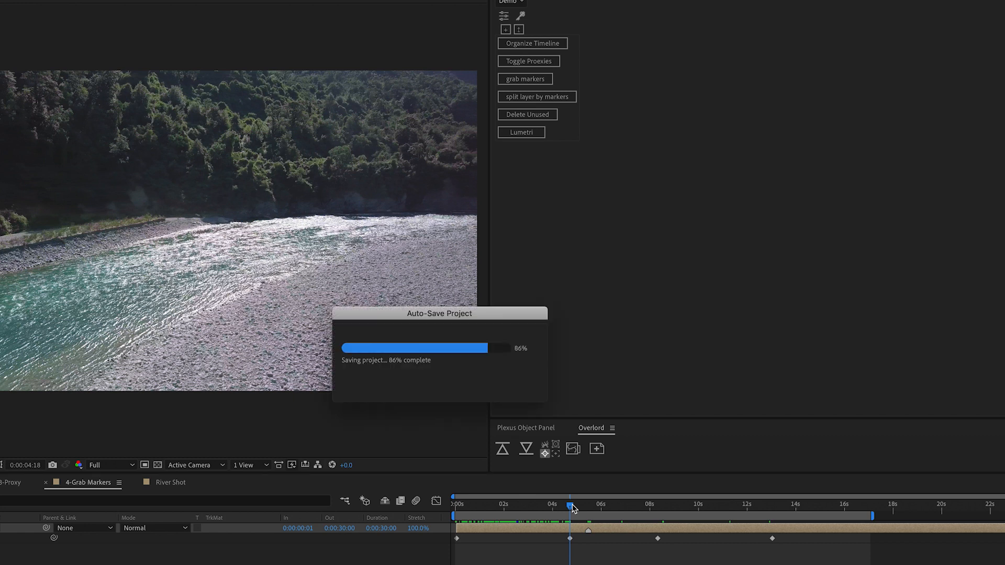
{"action": "left_click_drag", "start_coordinate": [572, 508], "coordinate": [537, 507]}
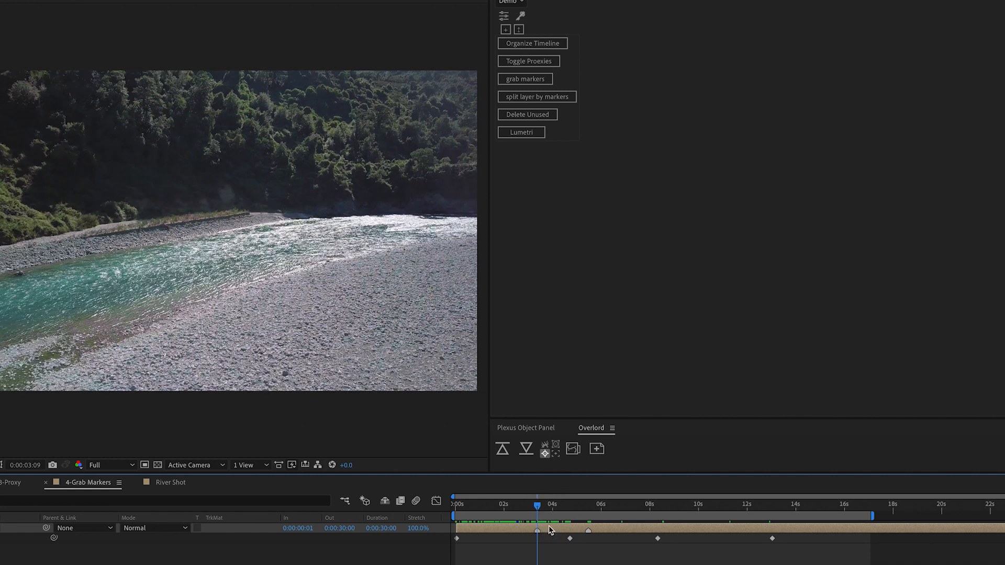
{"action": "left_click_drag", "start_coordinate": [694, 506], "coordinate": [709, 508]}
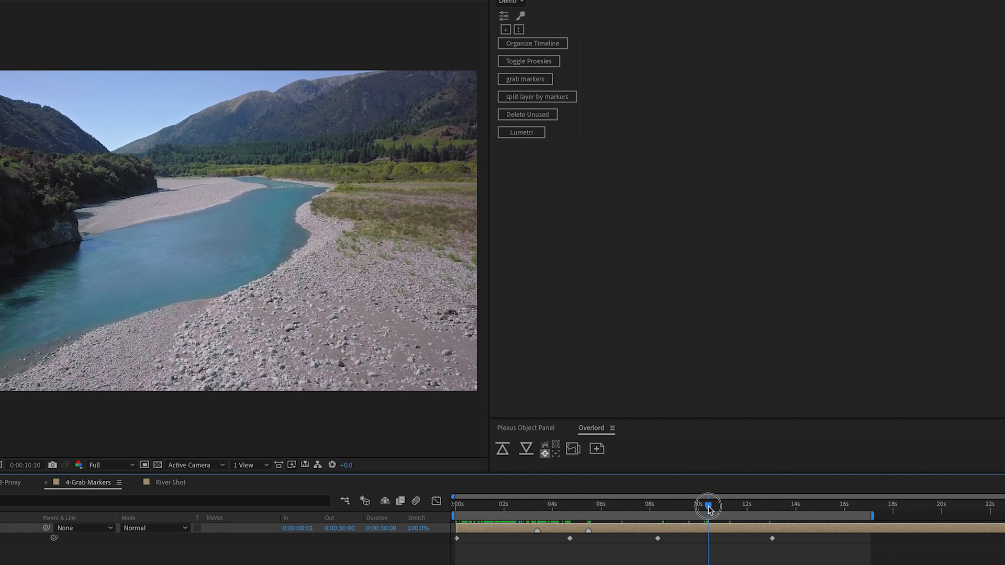
{"action": "left_click", "coordinate": [652, 506]}
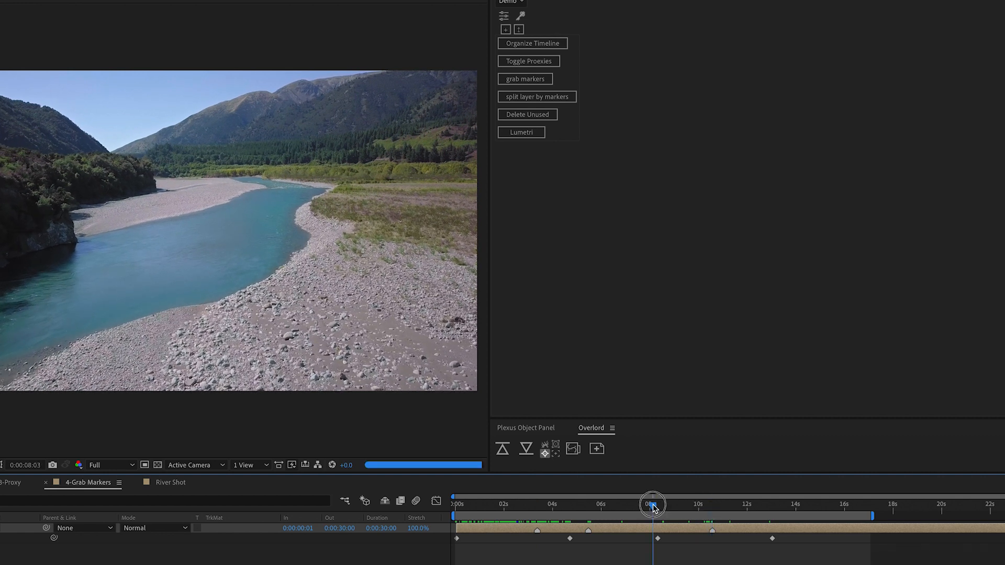
{"action": "key", "text": "KP_Multiply"}
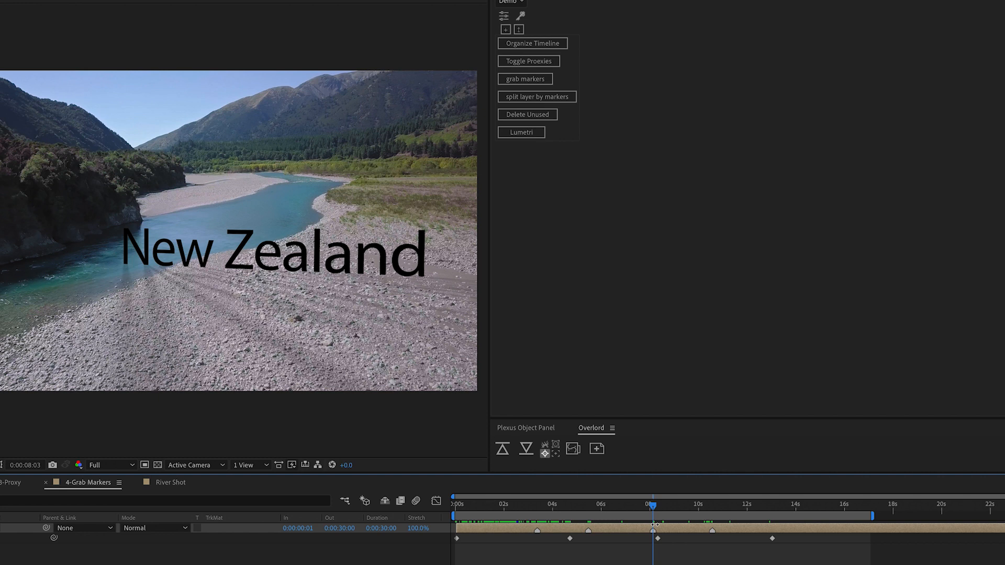
- Move the current time to 0:00:03:09 and run the split layer by markers automation on the River Shot layer
{"action": "left_click", "coordinate": [536, 507]}
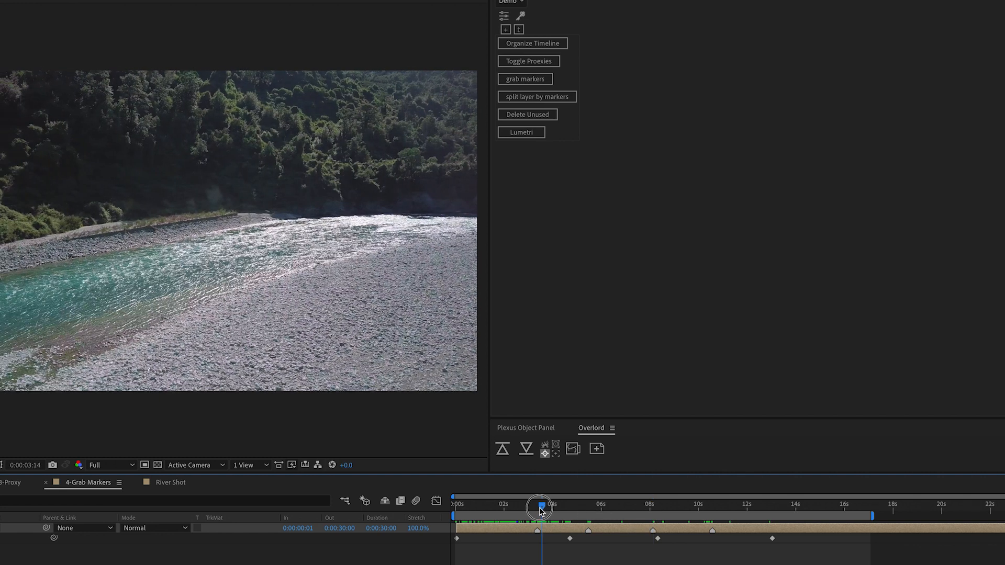
{"action": "left_click_drag", "start_coordinate": [536, 507], "coordinate": [539, 510]}
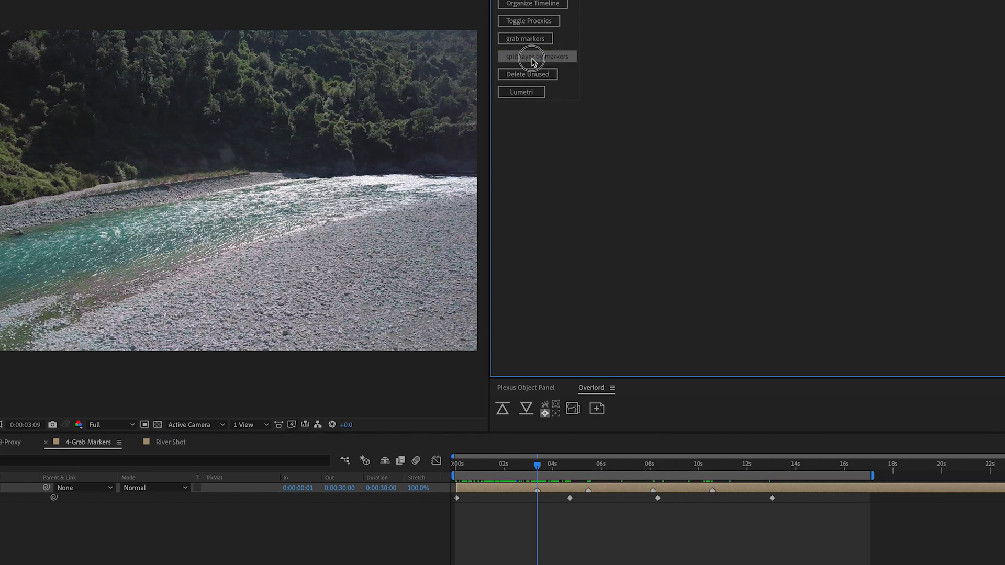
{"action": "left_click", "coordinate": [533, 100]}
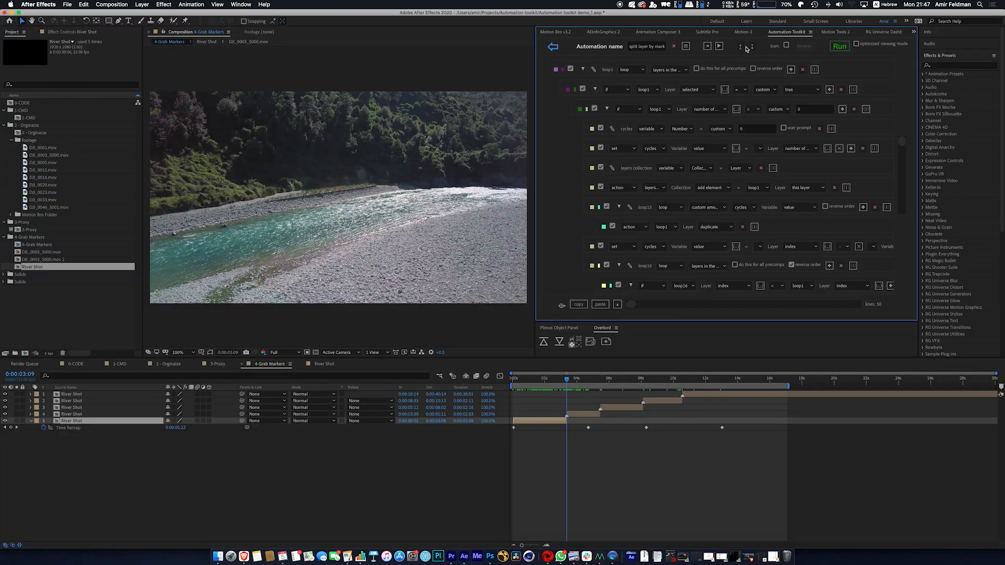
- Export the automation as split layer by markers.json into the Automation toolkit folder and leave the automation editor
{"action": "left_click", "coordinate": [752, 47]}
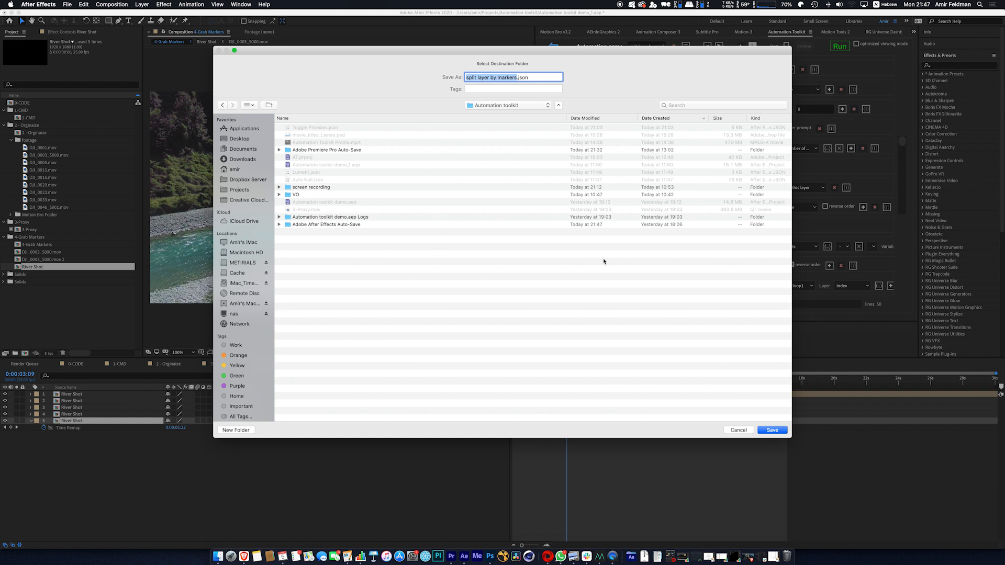
{"action": "left_click", "coordinate": [773, 430]}
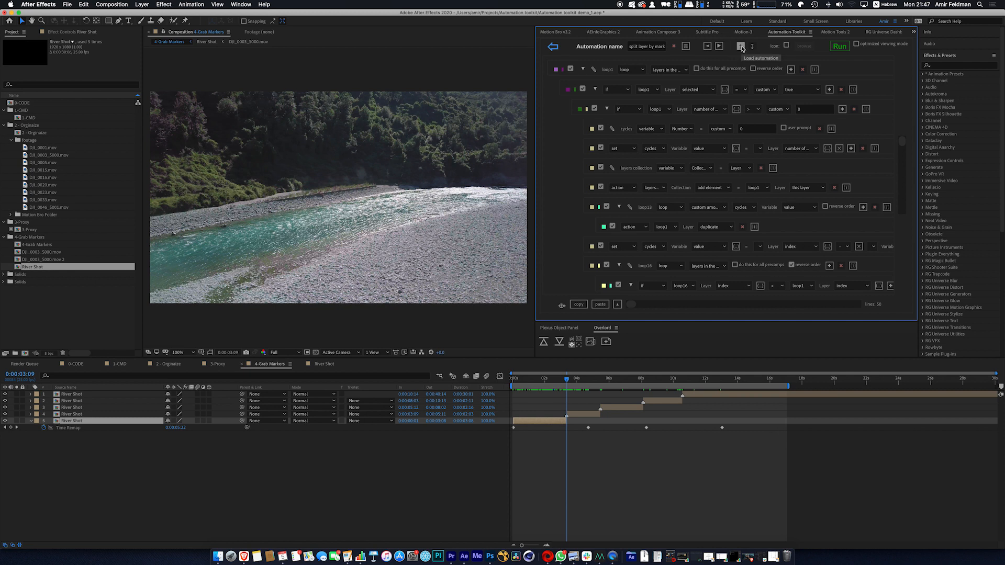
{"action": "left_click", "coordinate": [552, 46]}
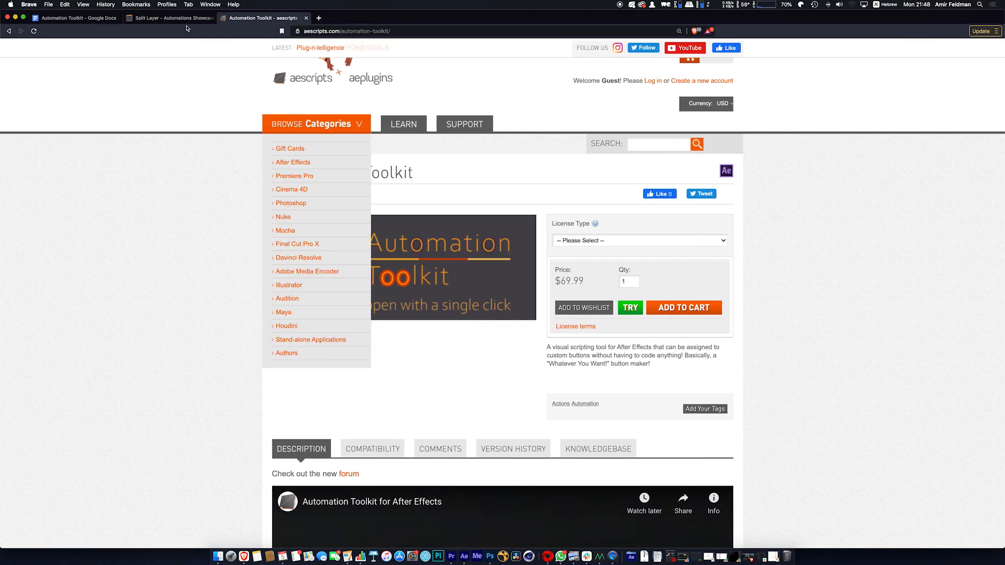
- Switch to the Automation Toolkit forum in Brave and open the Automations Showcase category from its home page
{"action": "left_click", "coordinate": [178, 18]}
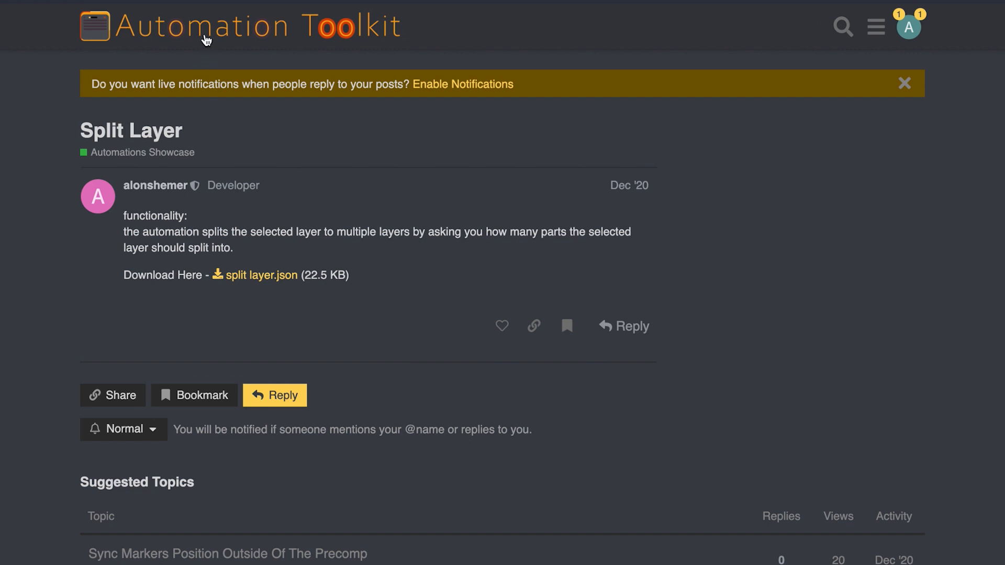
{"action": "left_click", "coordinate": [194, 37]}
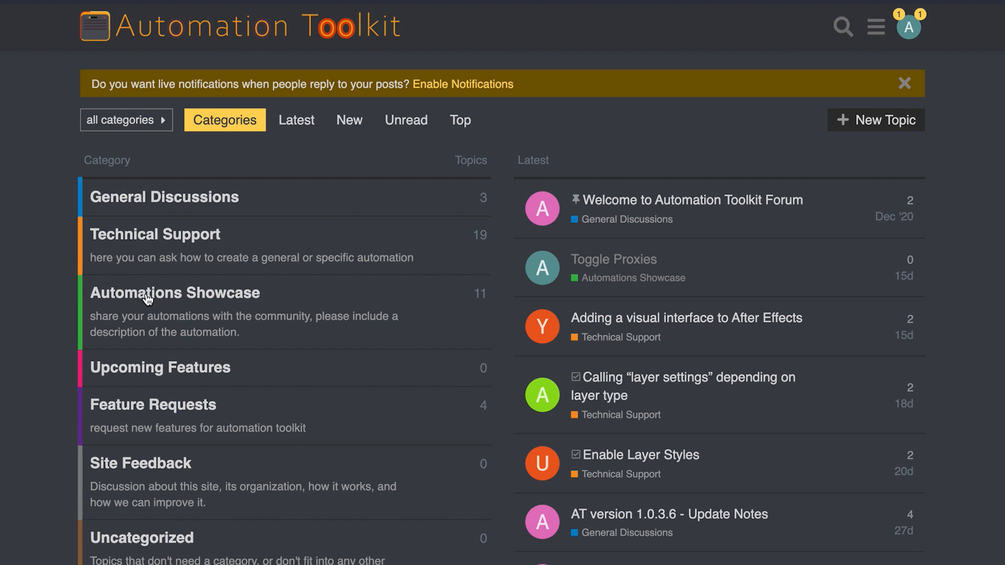
{"action": "left_click", "coordinate": [191, 298]}
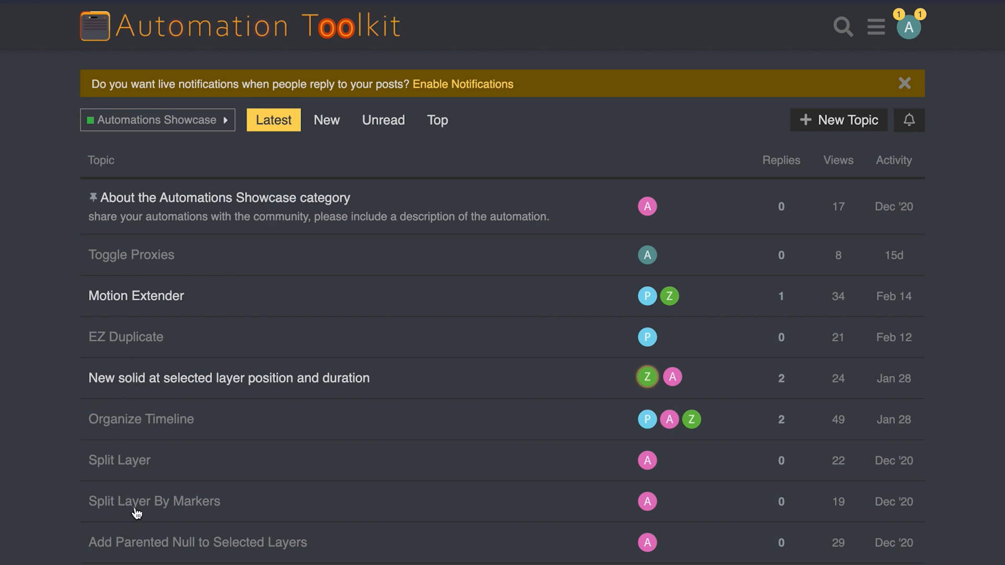
- View the New solid at selected layer position and duration and Motion Extender topics, and return to the forum's home page
{"action": "left_click", "coordinate": [139, 381]}
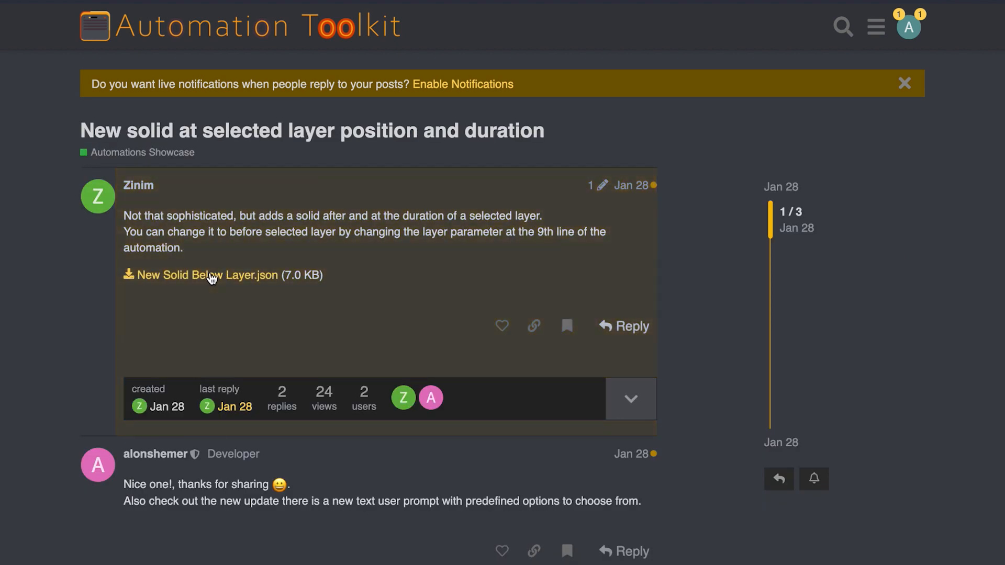
{"action": "key", "text": "super+Left"}
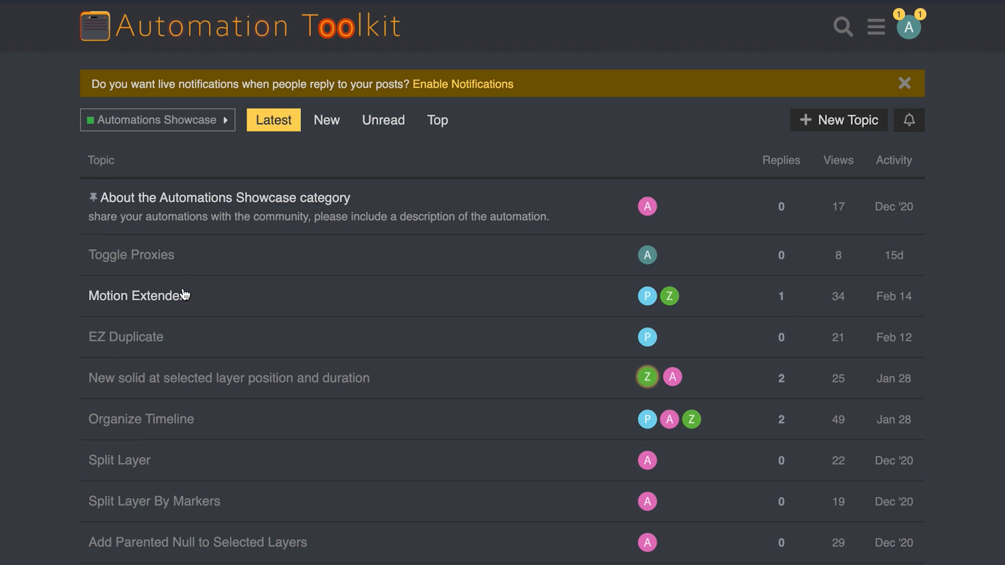
{"action": "left_click", "coordinate": [150, 296]}
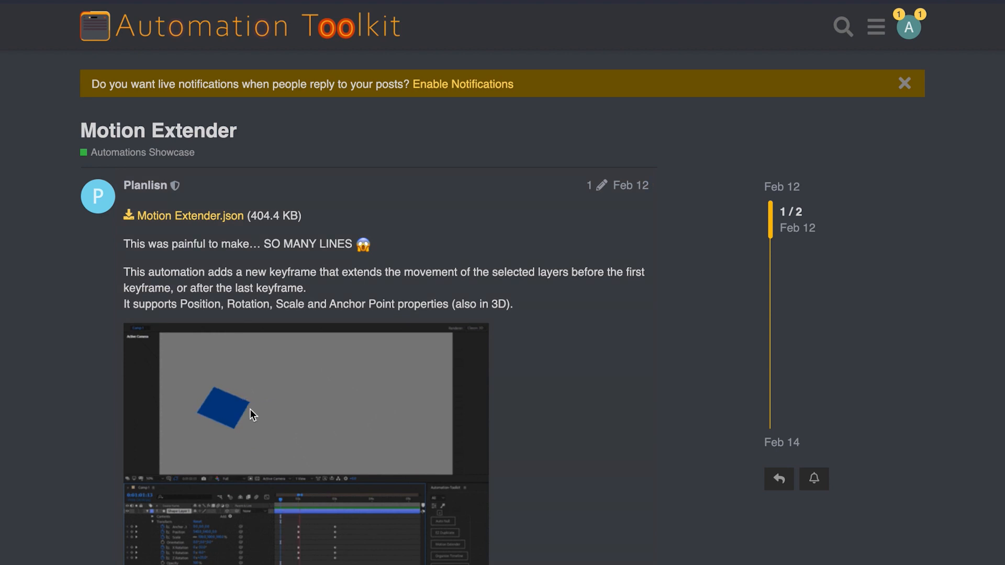
{"action": "left_click", "coordinate": [143, 152]}
{"action": "left_click", "coordinate": [188, 40]}
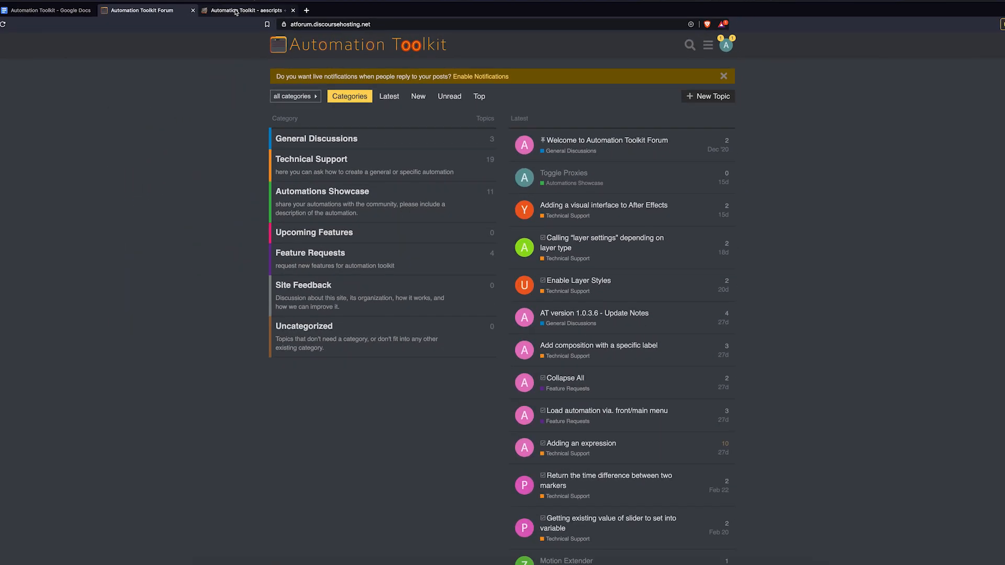
- Examine the supported properties tables on the aescripts Automation Toolkit product page, highlighting their entries
{"action": "left_click", "coordinate": [235, 12]}
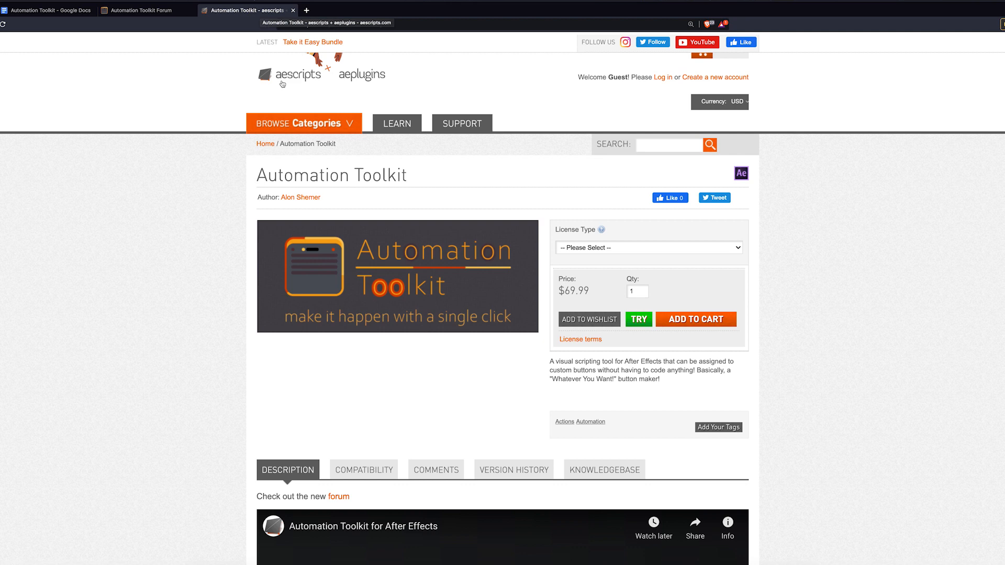
{"action": "scroll", "coordinate": [204, 159], "scroll_direction": "down", "scroll_amount": 15}
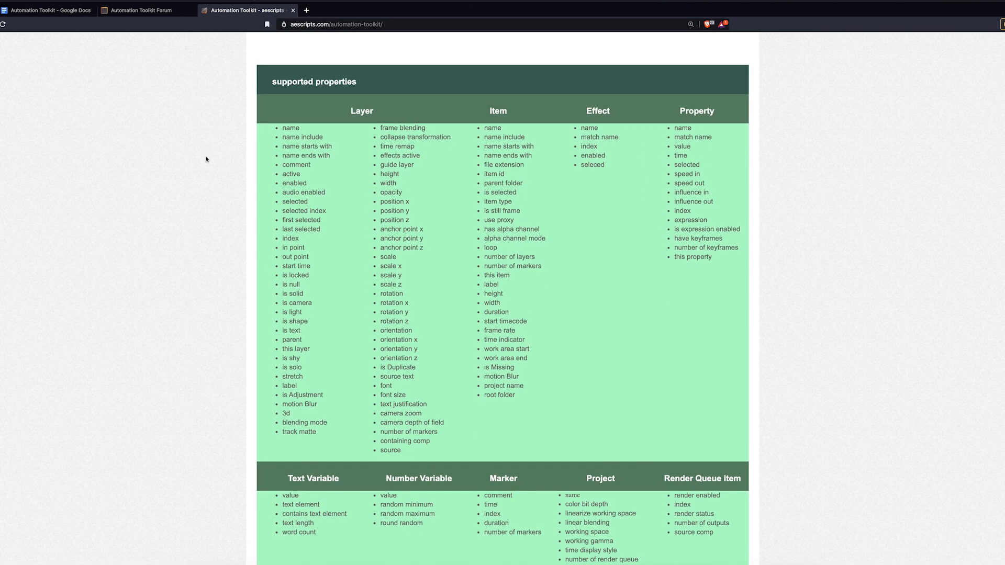
{"action": "left_click_drag", "start_coordinate": [273, 77], "coordinate": [591, 293]}
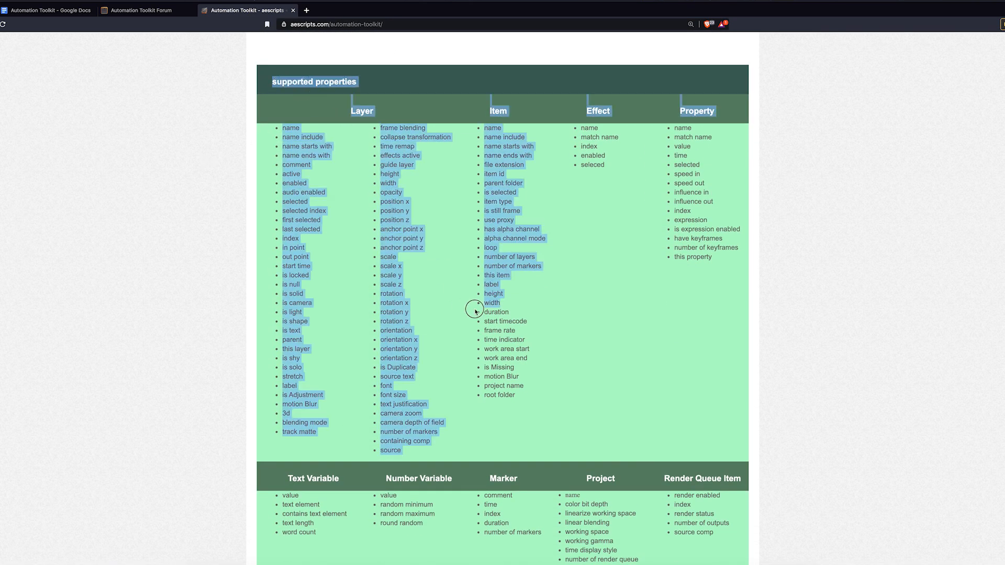
{"action": "left_click_drag", "start_coordinate": [677, 137], "coordinate": [868, 556]}
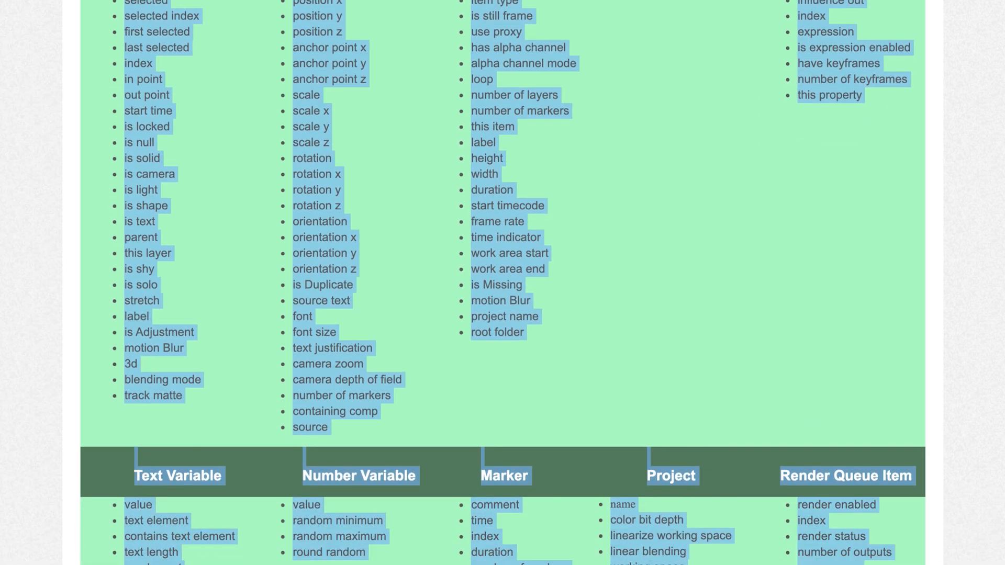
- Examine the rest of the supported properties tables and the supported actions table on the product page
{"action": "scroll", "coordinate": [503, 282], "scroll_direction": "up", "scroll_amount": 3}
{"action": "left_click", "coordinate": [476, 393]}
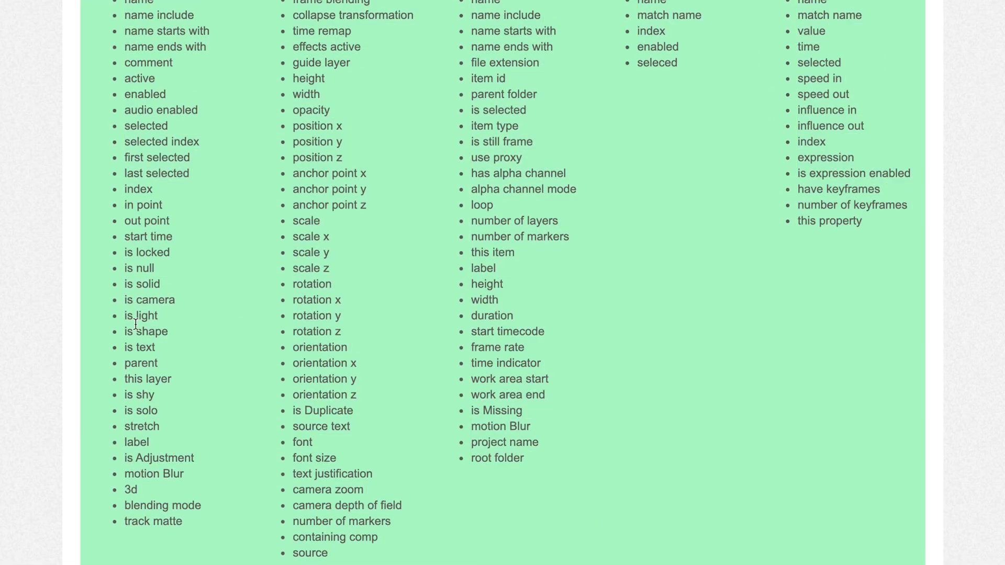
{"action": "scroll", "coordinate": [225, 422], "scroll_direction": "down", "scroll_amount": 5}
{"action": "mouse_move", "coordinate": [131, 341]}
{"action": "left_mouse_down"}
{"action": "mouse_move", "coordinate": [601, 407]}
{"action": "mouse_move", "coordinate": [866, 413]}
{"action": "left_mouse_up"}
{"action": "left_click", "coordinate": [227, 519]}
{"action": "scroll", "coordinate": [137, 522], "scroll_direction": "down", "scroll_amount": 2}
{"action": "left_click", "coordinate": [137, 469]}
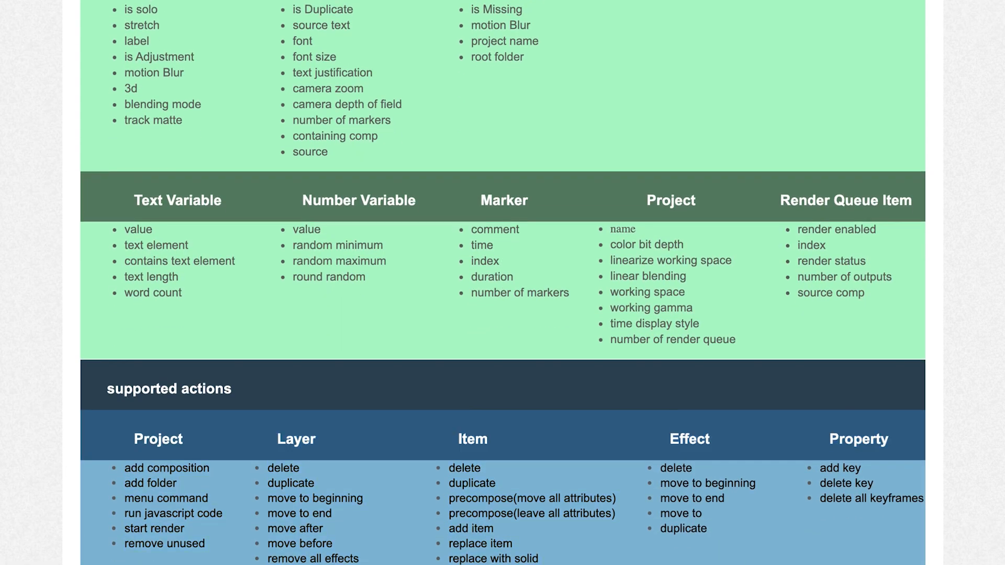
{"action": "scroll", "coordinate": [471, 389], "scroll_direction": "down", "scroll_amount": 2}
{"action": "scroll", "coordinate": [439, 559], "scroll_direction": "down", "scroll_amount": 1}
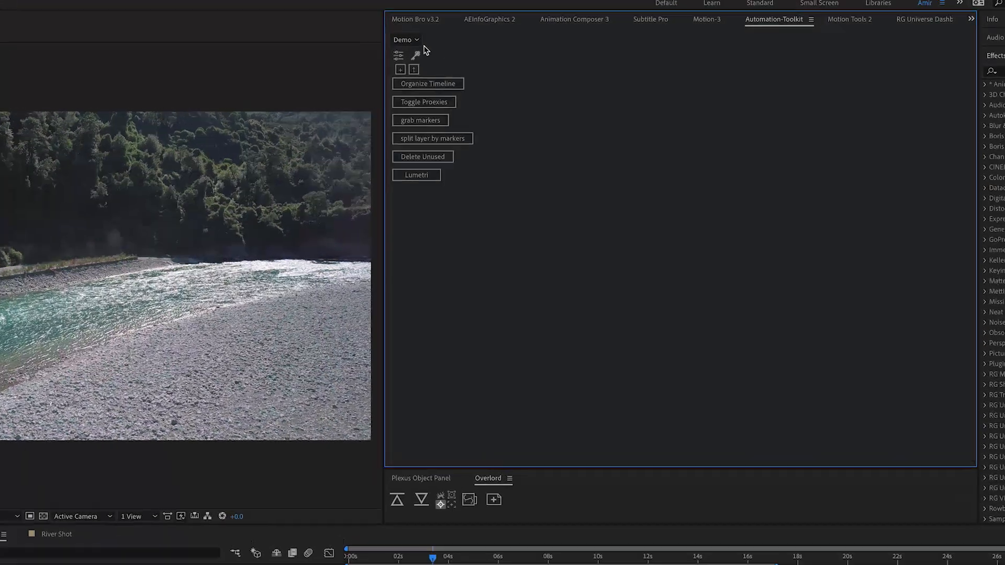
- In After Effects, show the All category of automations and open the Automation Toolkit preferences
{"action": "left_click", "coordinate": [556, 46]}
{"action": "left_click", "coordinate": [304, 54]}
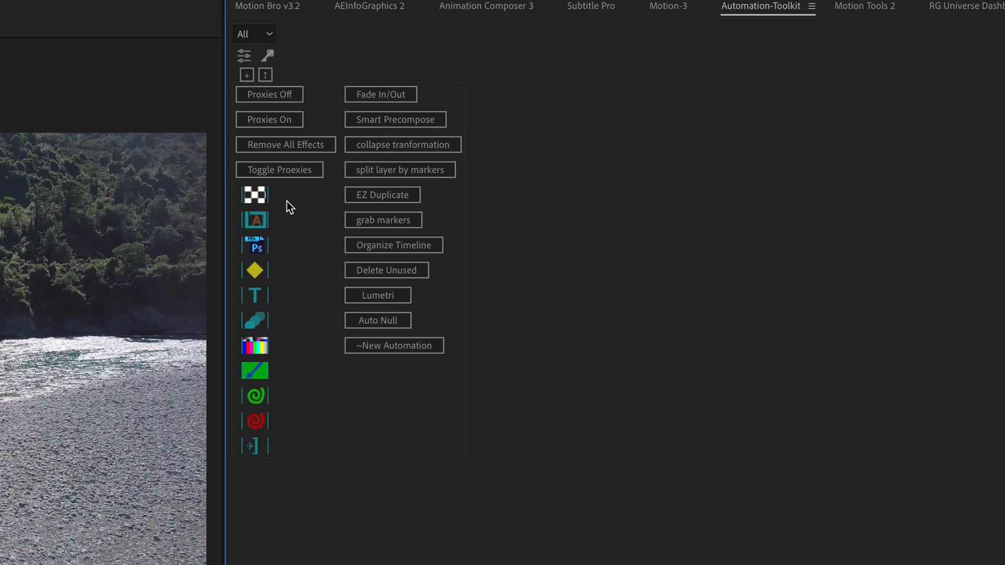
{"action": "left_click", "coordinate": [248, 61]}
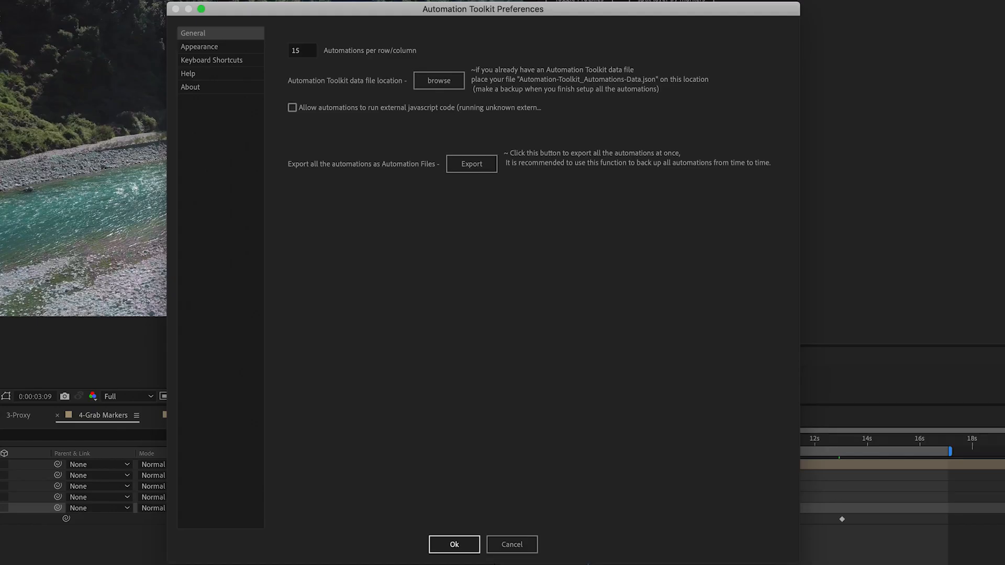
- View the Appearance preferences, including the available automation categories
{"action": "left_click", "coordinate": [225, 48]}
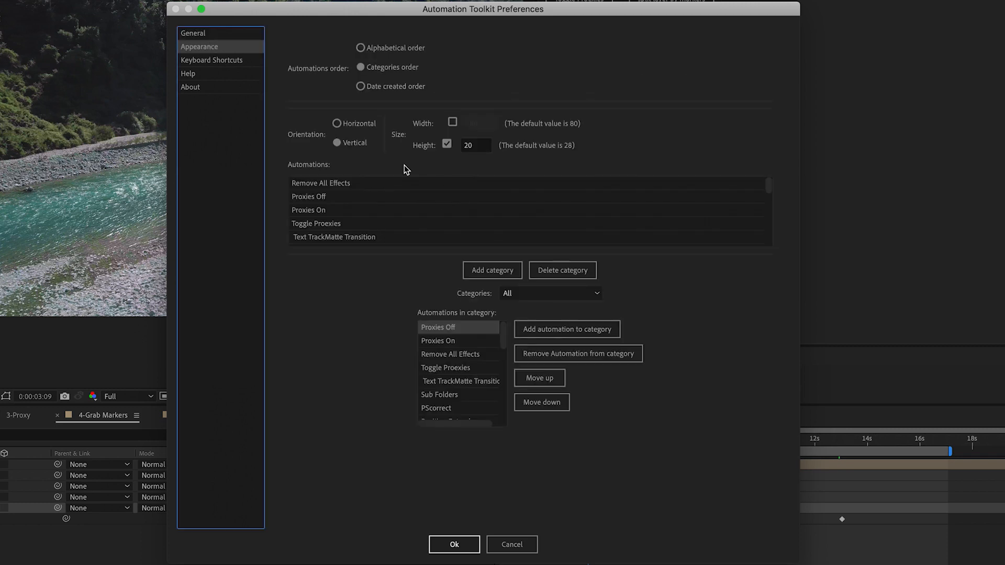
{"action": "left_click", "coordinate": [544, 294]}
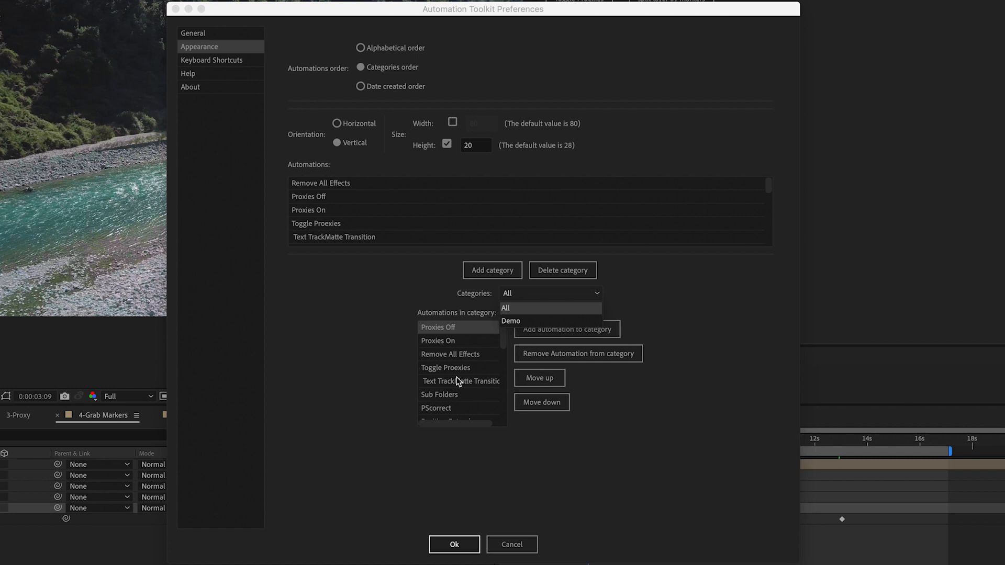
{"action": "left_click", "coordinate": [202, 65]}
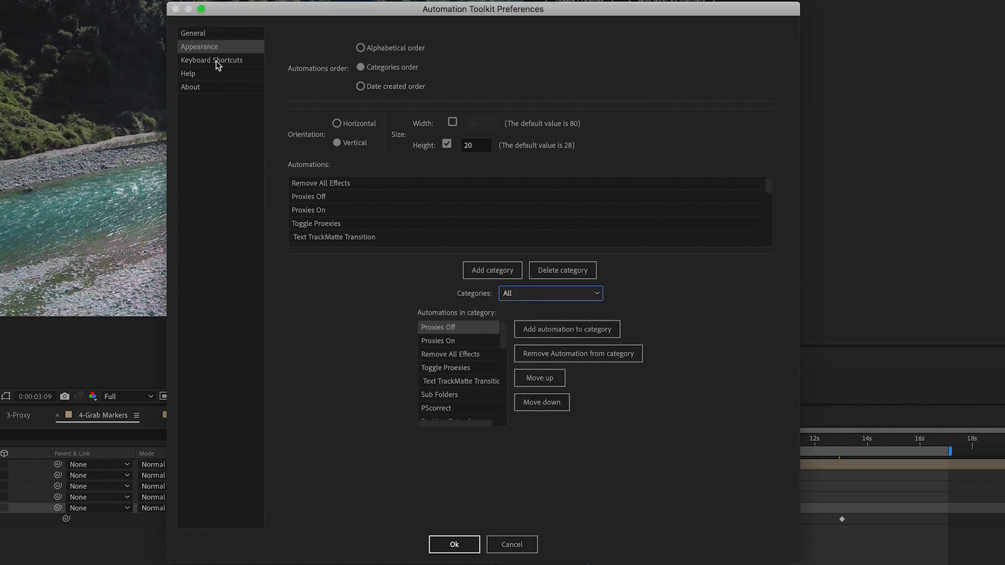
- Add the Remove All Effects automation to the toolkit's keyboard shortcuts list
{"action": "left_click", "coordinate": [207, 61]}
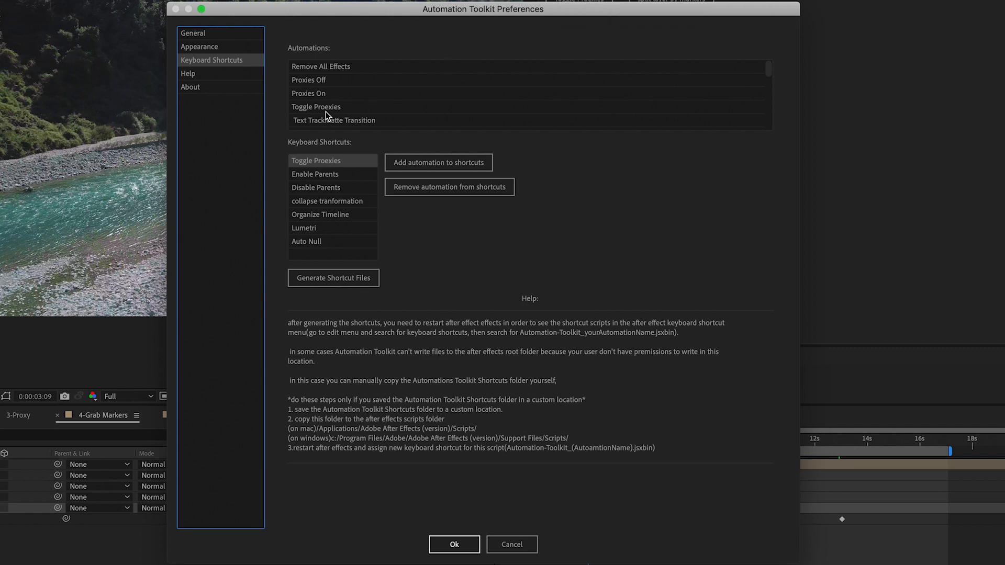
{"action": "scroll", "coordinate": [322, 103], "scroll_direction": "down", "scroll_amount": 5}
{"action": "scroll", "coordinate": [326, 102], "scroll_direction": "up", "scroll_amount": 5}
{"action": "left_click", "coordinate": [311, 69]}
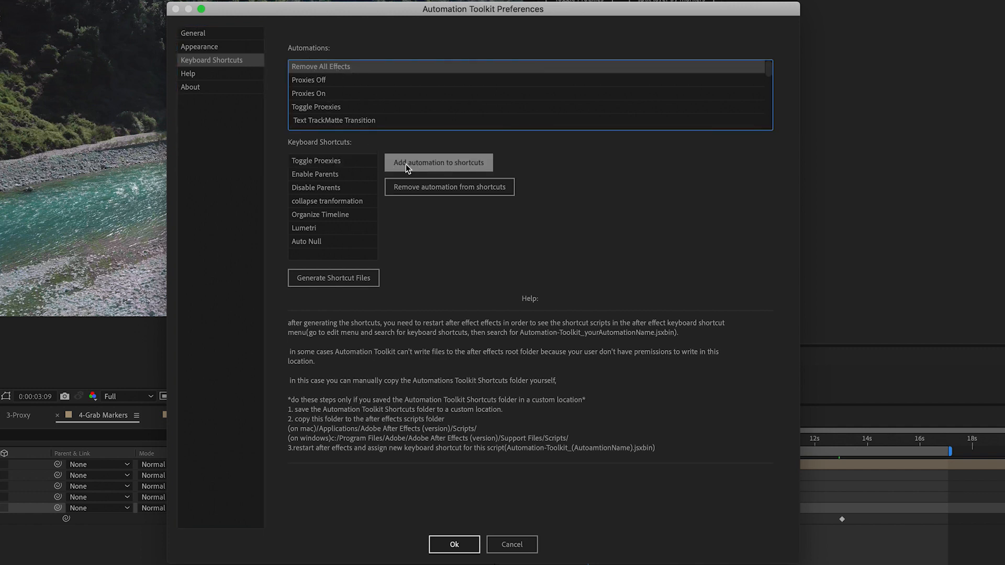
{"action": "left_click", "coordinate": [460, 164]}
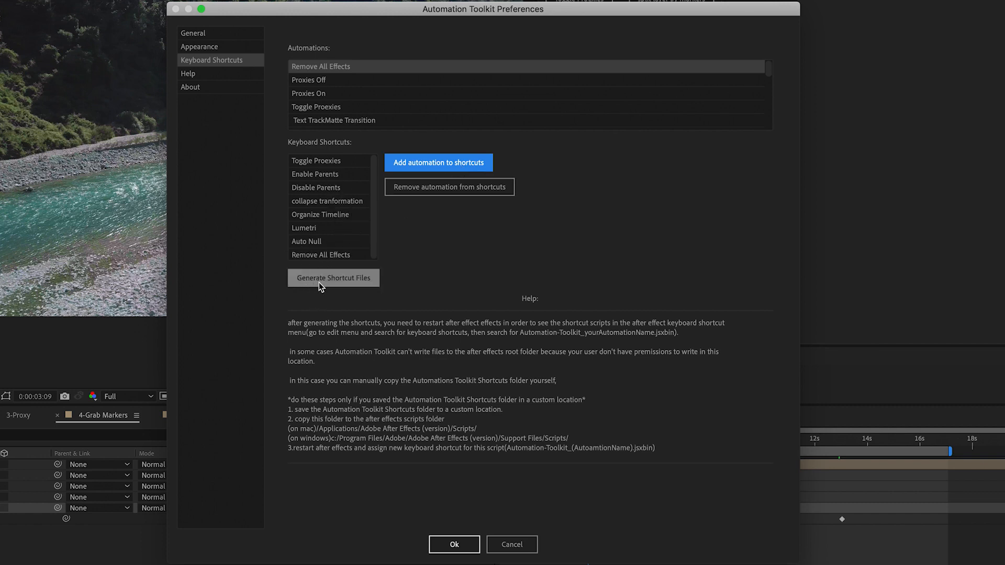
- Generate the keyboard shortcut files, highlight the restart notice, and accept the Automation Toolkit preferences
{"action": "left_click", "coordinate": [347, 281]}
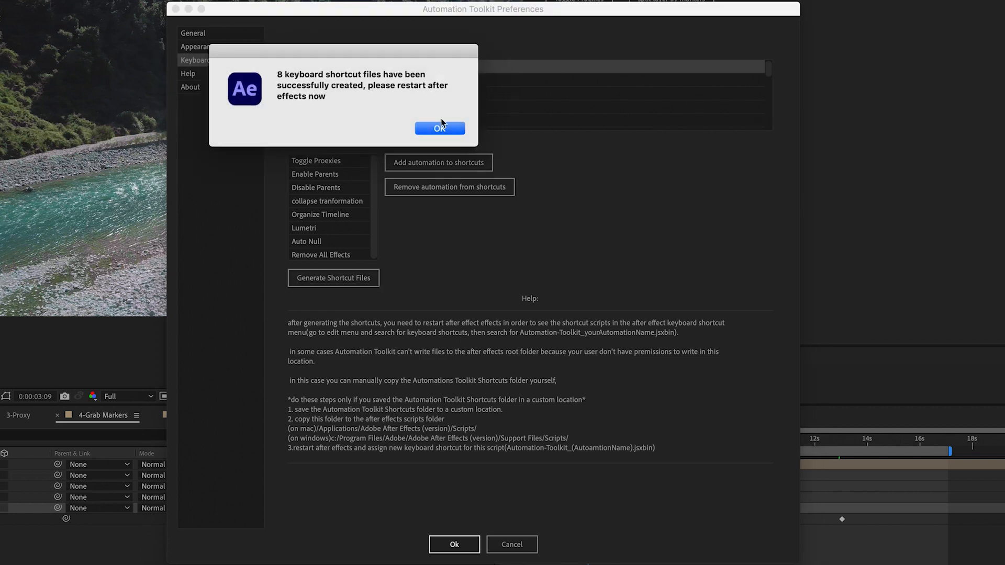
{"action": "left_click_drag", "start_coordinate": [368, 86], "coordinate": [456, 88]}
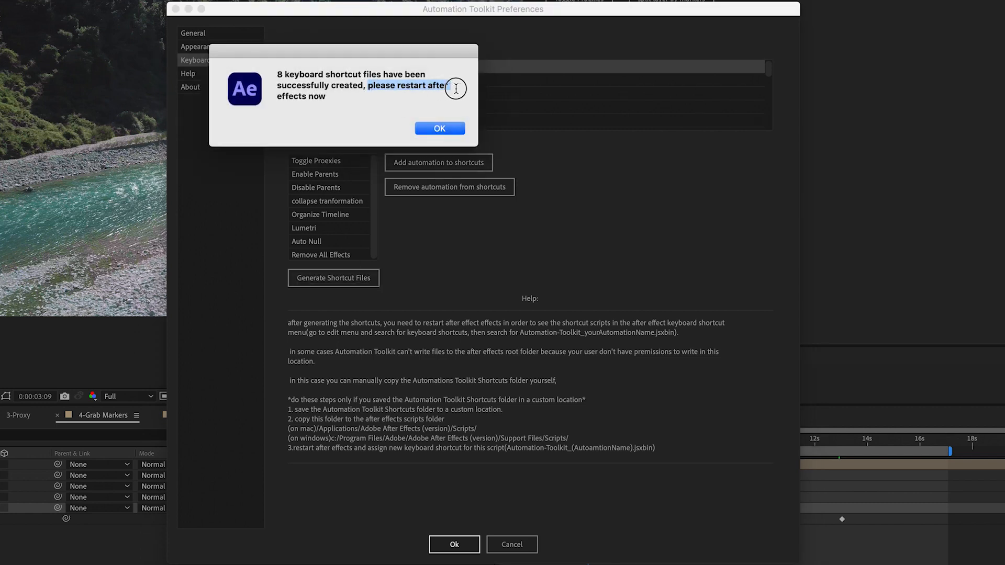
{"action": "left_click", "coordinate": [441, 129]}
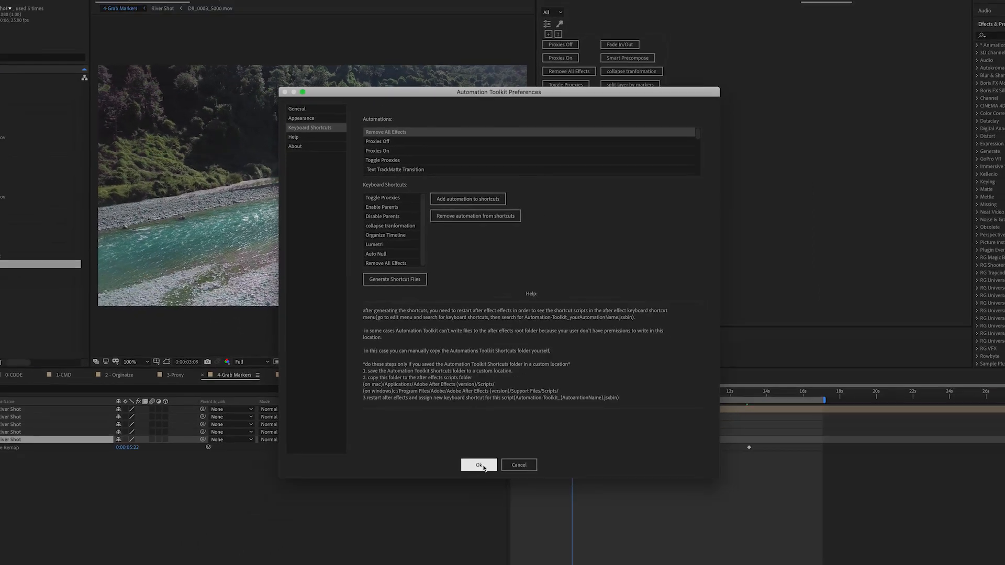
{"action": "left_click", "coordinate": [483, 465]}
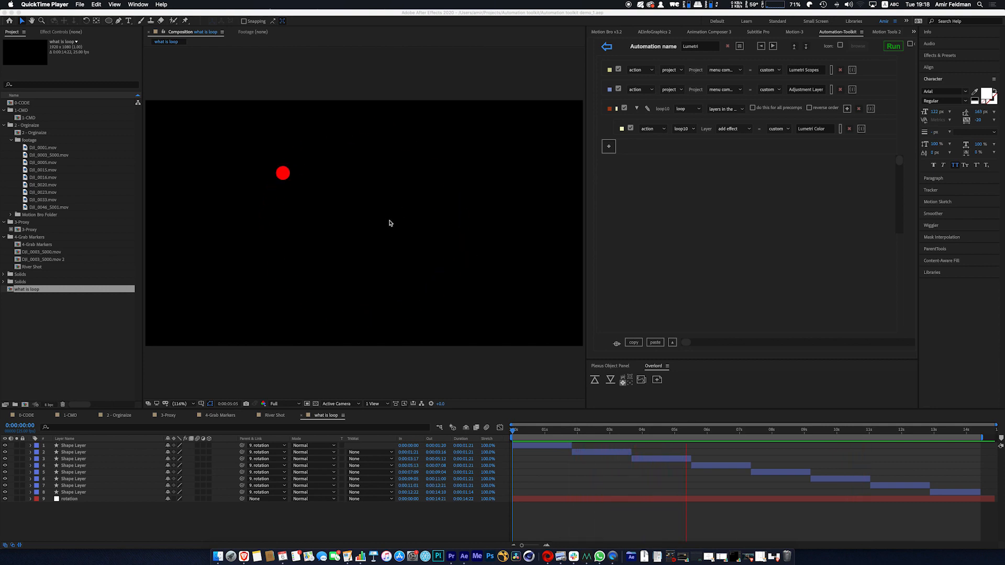
- Leave the Lumetri automation editor and widen the composition viewer beside the Automation-Toolkit panel
{"action": "left_click", "coordinate": [608, 51]}
{"action": "left_click", "coordinate": [607, 47]}
{"action": "left_click_drag", "start_coordinate": [585, 196], "coordinate": [626, 195]}
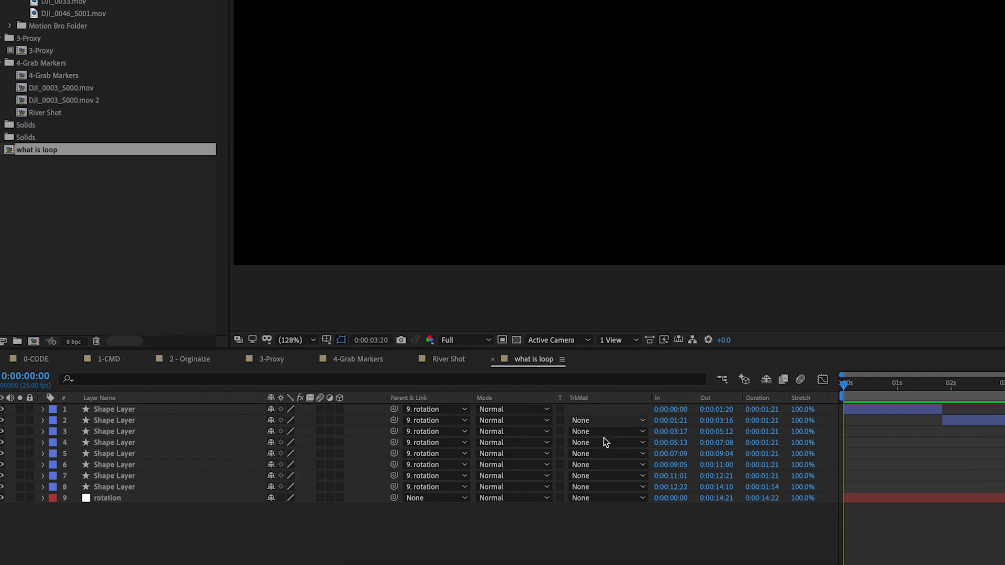
- Reveal the expression on the rotation layer, scrub through its motion, and return to the composition's start
{"action": "left_click", "coordinate": [112, 499]}
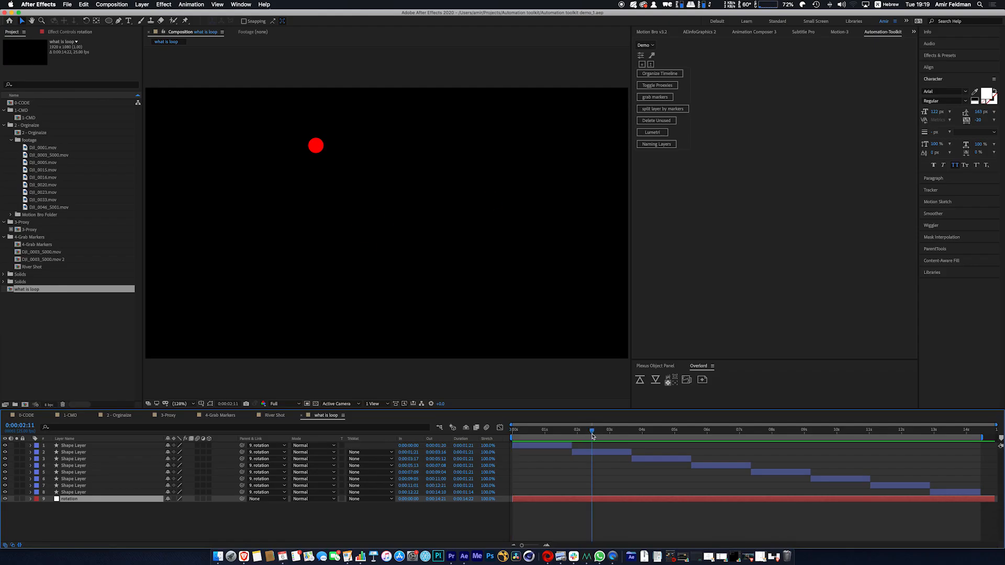
{"action": "left_click", "coordinate": [977, 393]}
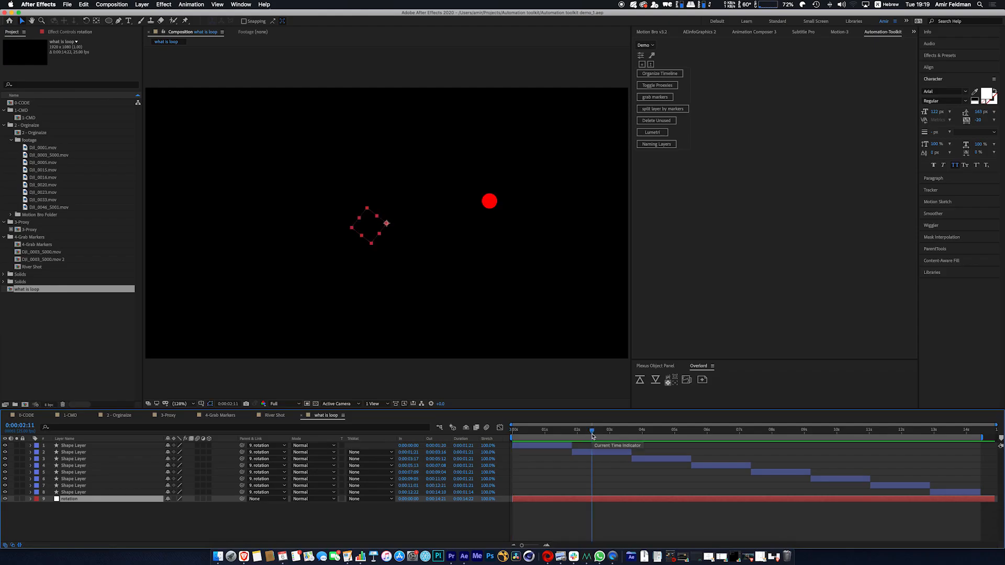
{"action": "key", "text": "e"}
{"action": "key", "text": "e"}
{"action": "left_click_drag", "start_coordinate": [592, 429], "coordinate": [561, 444]}
{"action": "key", "text": "Home"}
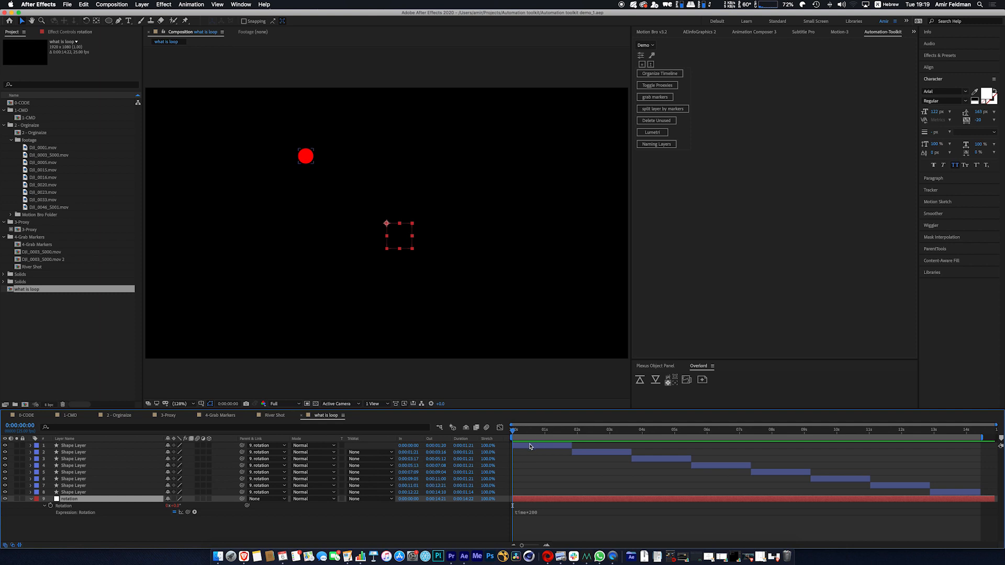
- Select the first Shape Layer and scrub the time past its end to 0:00:04:07
{"action": "left_click", "coordinate": [529, 446]}
{"action": "left_click_drag", "start_coordinate": [513, 429], "coordinate": [519, 430]}
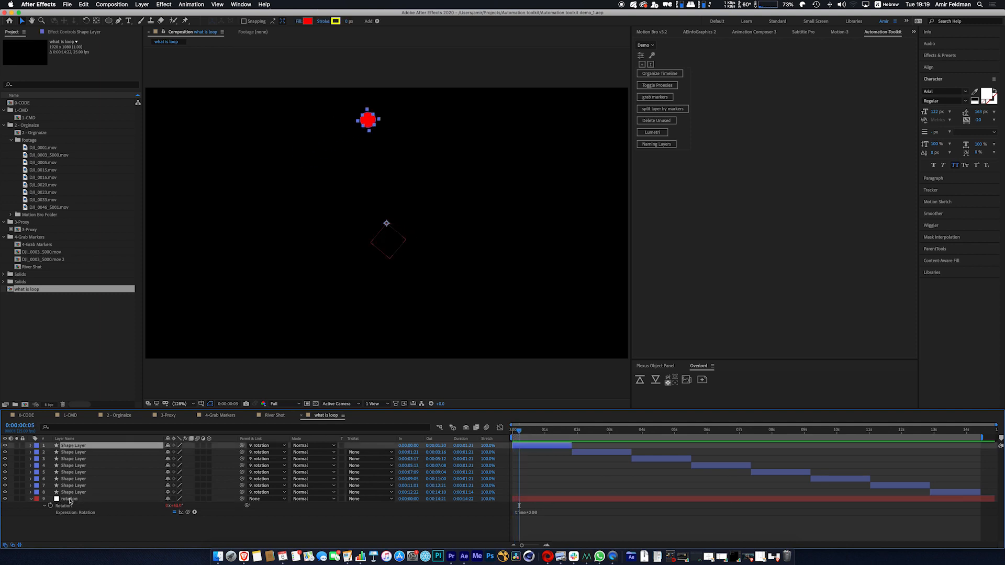
{"action": "left_click_drag", "start_coordinate": [516, 430], "coordinate": [571, 431]}
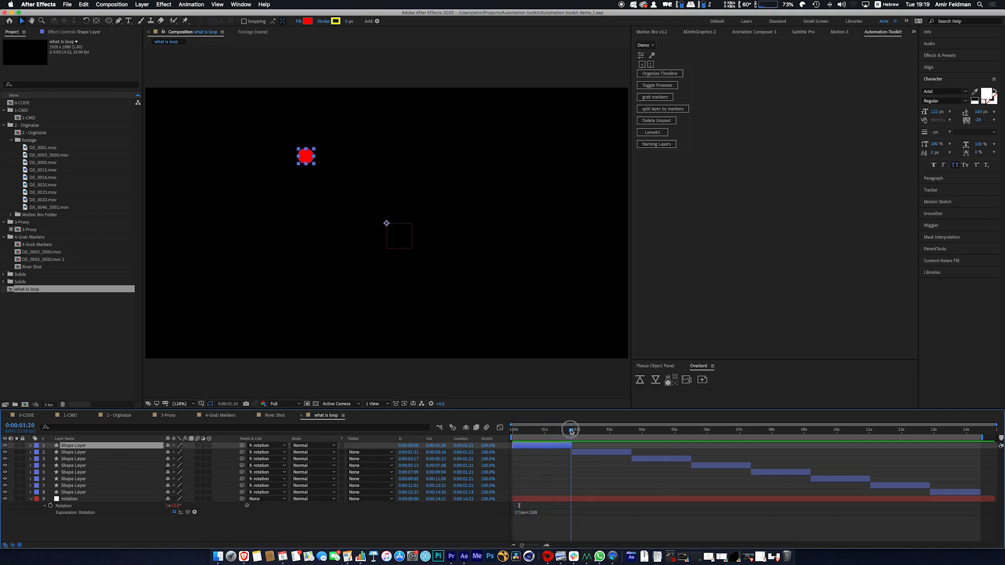
{"action": "left_click_drag", "start_coordinate": [571, 431], "coordinate": [651, 432]}
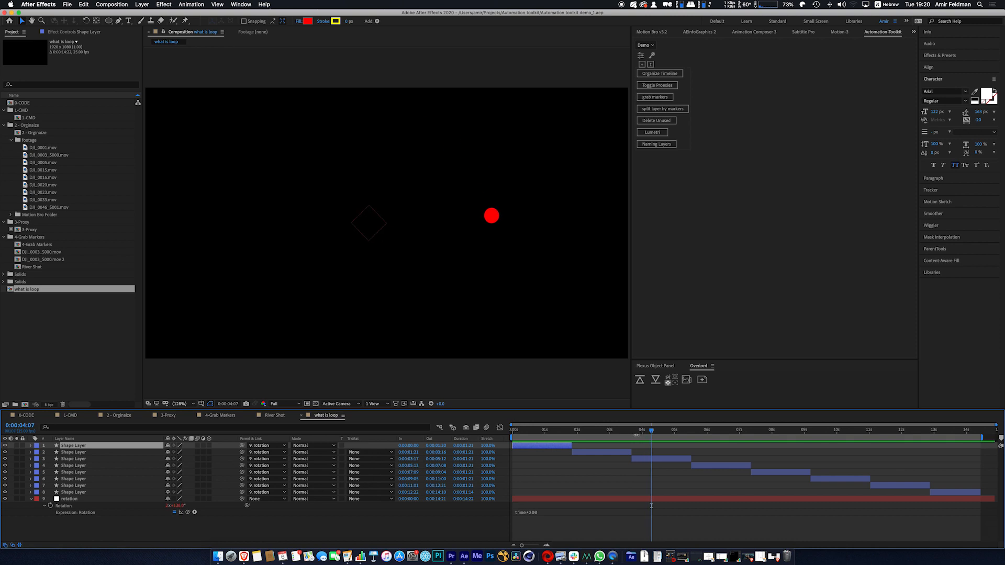
- Try extending the first Shape Layer to the end of the work area, and undo the change
{"action": "left_click_drag", "start_coordinate": [571, 445], "coordinate": [981, 448]}
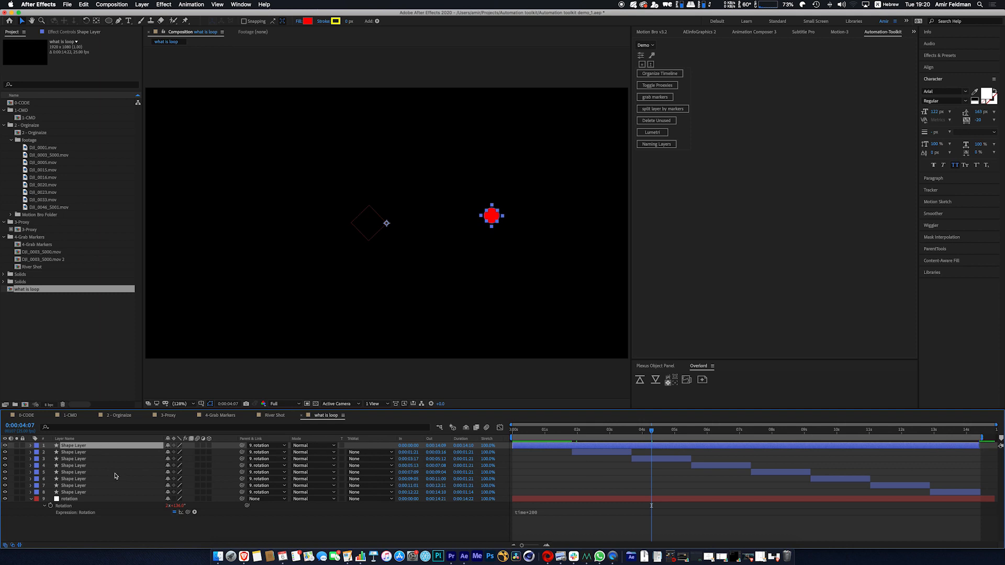
{"action": "key", "text": "super+z"}
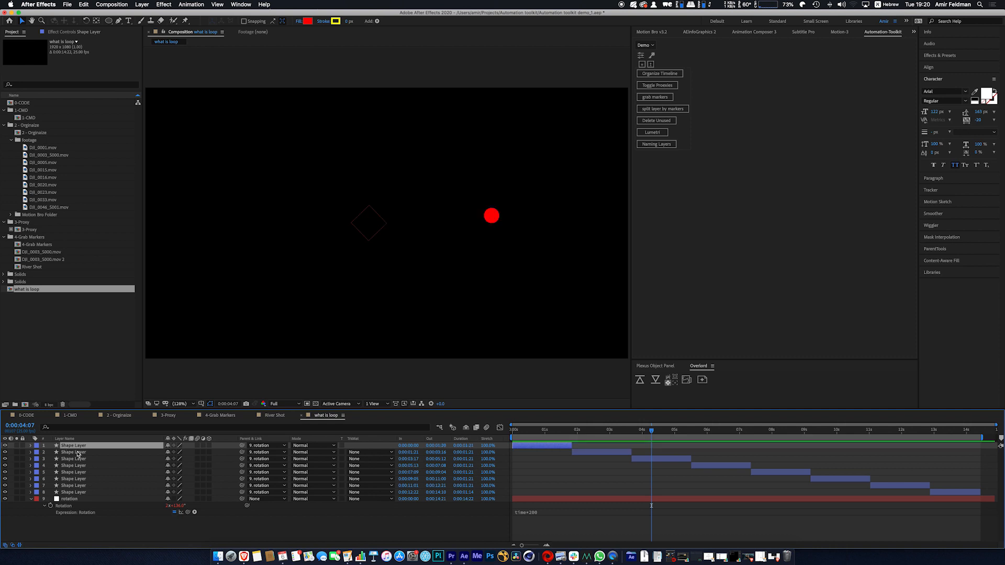
- Collapse the rotation layer's properties and inspect individual shape layers by selecting layers 2, 3, 4, 8, 1 and 2
{"action": "left_click", "coordinate": [31, 499]}
{"action": "left_click", "coordinate": [66, 452]}
{"action": "left_click", "coordinate": [71, 459]}
{"action": "left_click", "coordinate": [72, 465]}
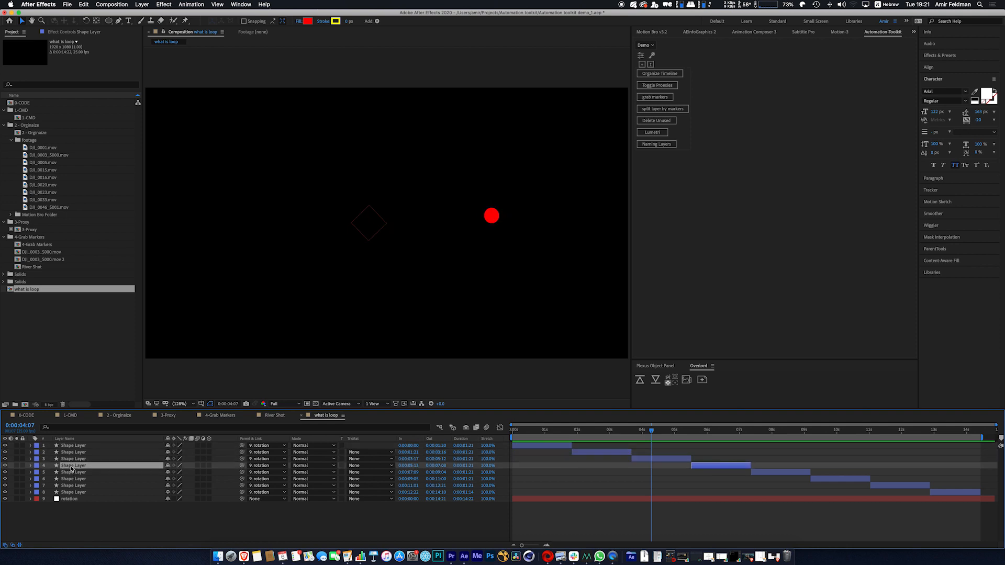
{"action": "left_click", "coordinate": [72, 492]}
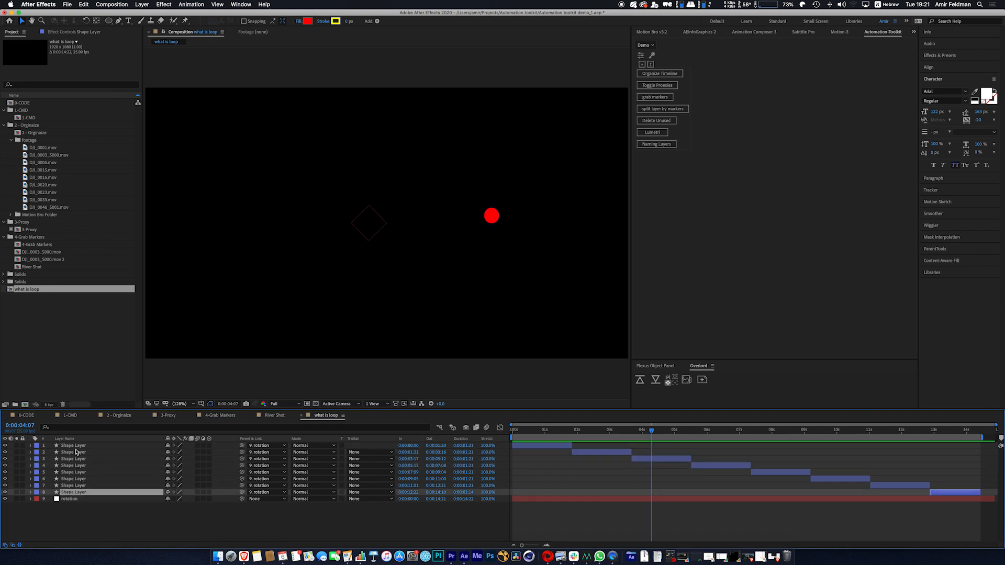
{"action": "left_click", "coordinate": [78, 447]}
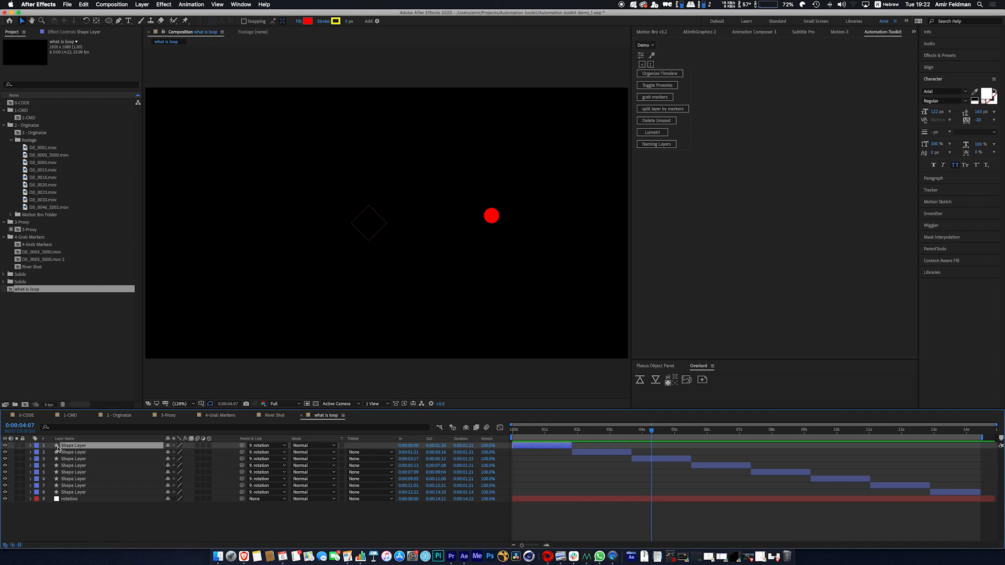
{"action": "left_click", "coordinate": [76, 453]}
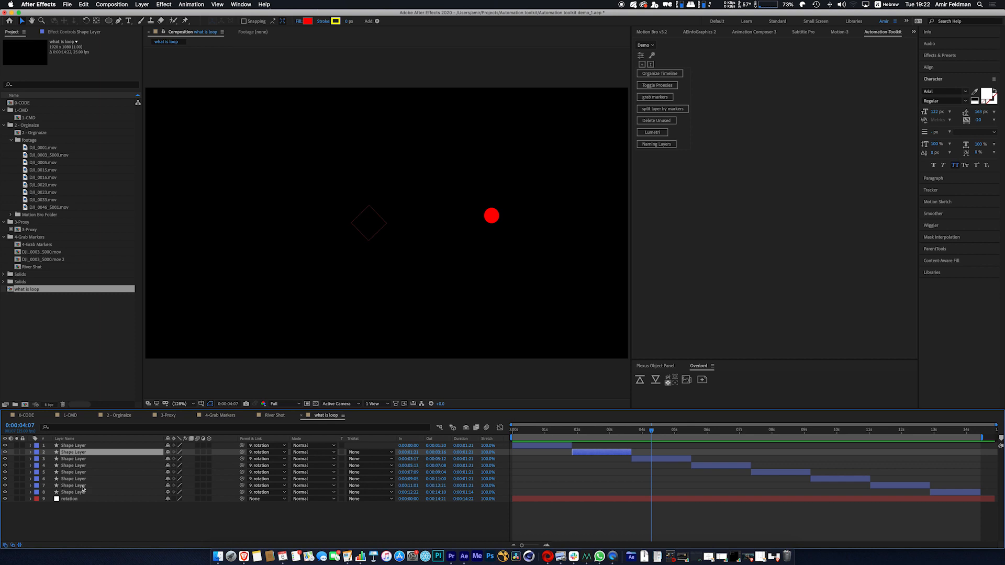
- Move the time to 0:00:08:13 and check the shape layers one at a time, ending with layer 5 selected
{"action": "left_click_drag", "start_coordinate": [652, 431], "coordinate": [789, 436]}
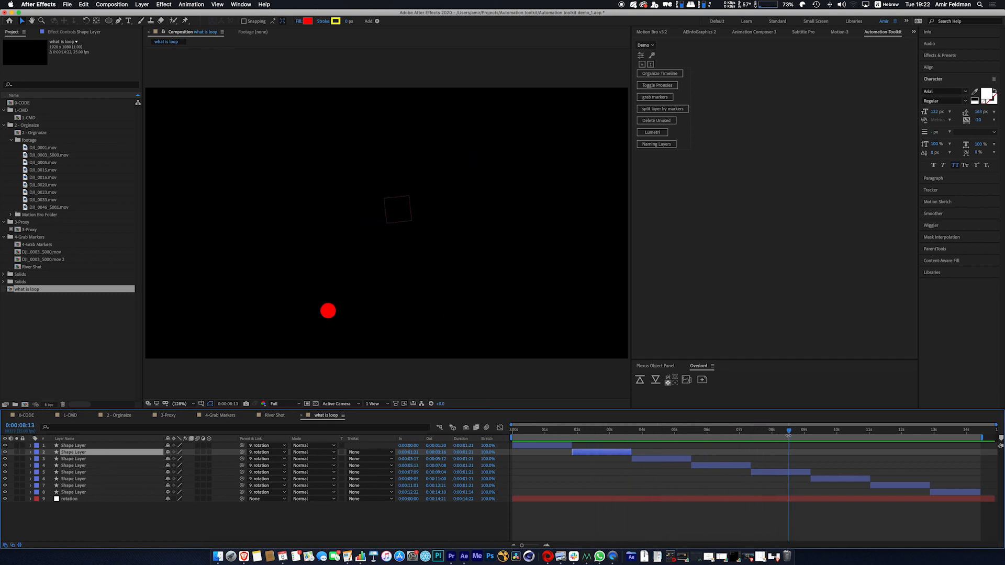
{"action": "left_click", "coordinate": [109, 446]}
{"action": "left_click", "coordinate": [90, 459]}
{"action": "left_click", "coordinate": [89, 465]}
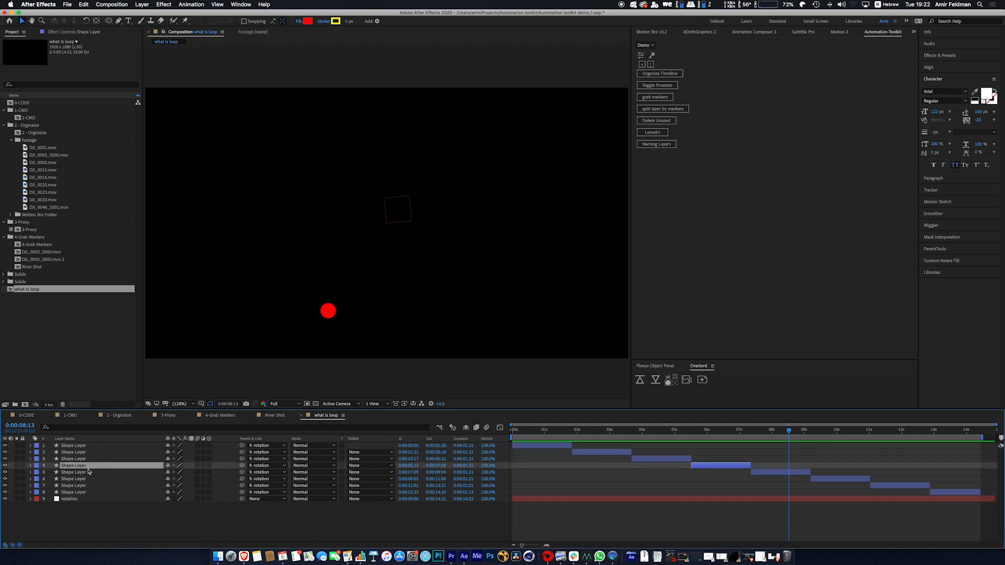
{"action": "left_click", "coordinate": [89, 472]}
{"action": "left_click", "coordinate": [90, 479]}
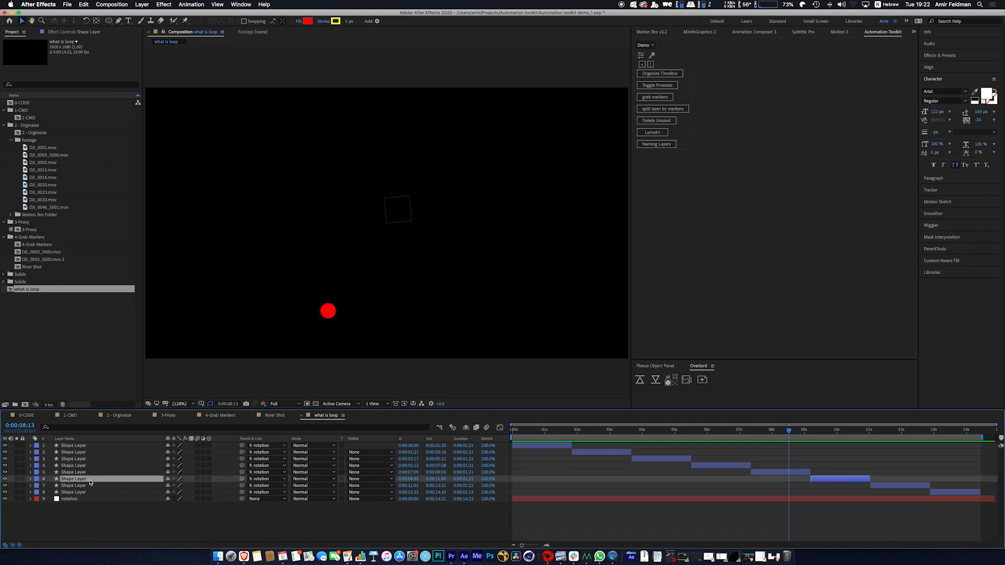
{"action": "left_click", "coordinate": [90, 473]}
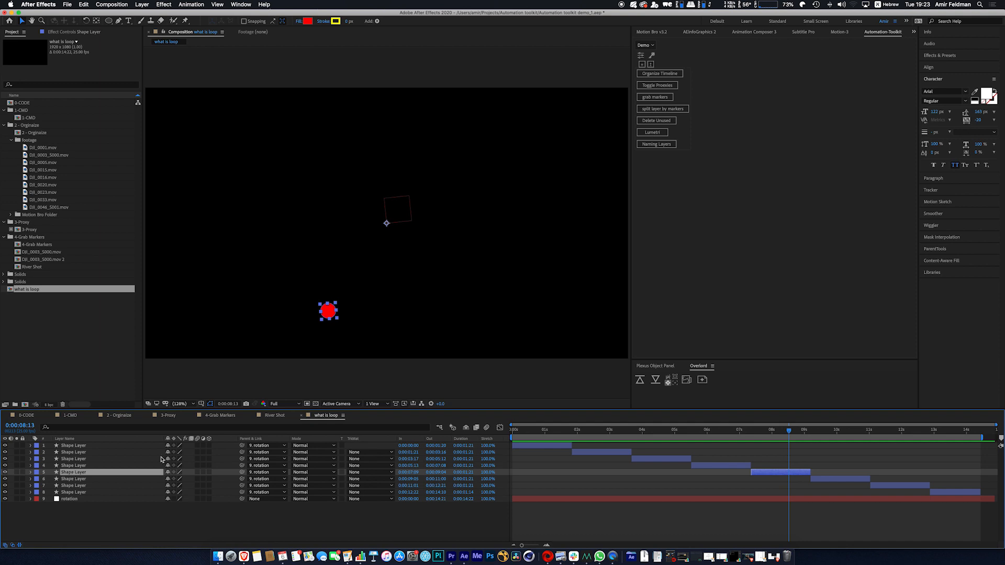
- Batch-rename the eight shape layers with the Naming Layers automation using the name Ball_, and undo the renaming
{"action": "left_click", "coordinate": [387, 223]}
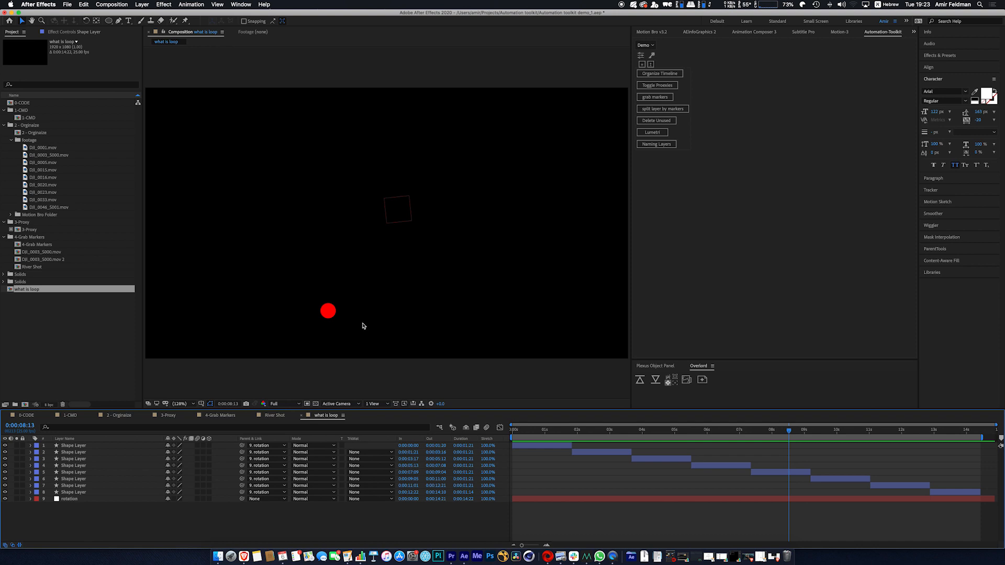
{"action": "left_click", "coordinate": [70, 446]}
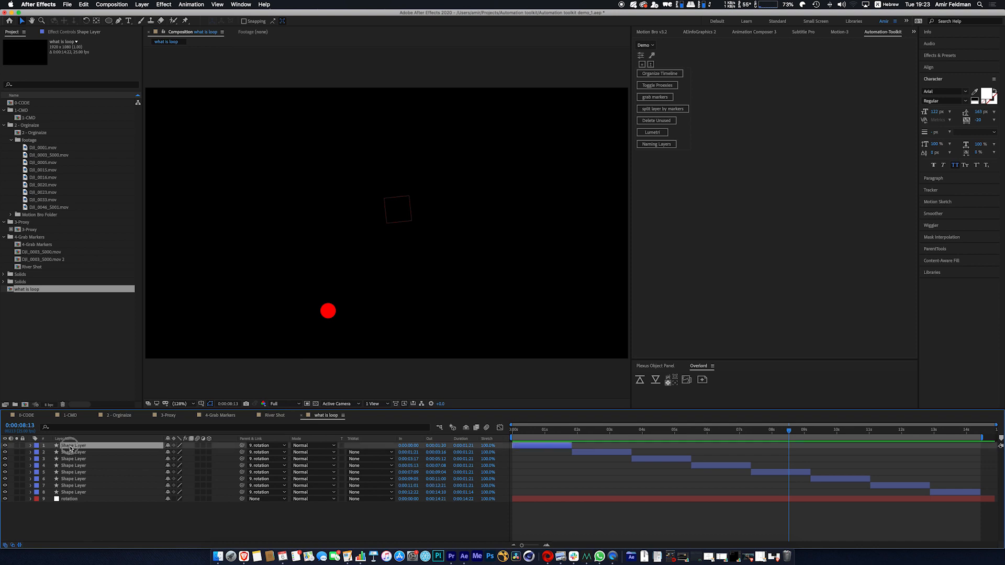
{"action": "left_click", "coordinate": [73, 492], "text": "shift"}
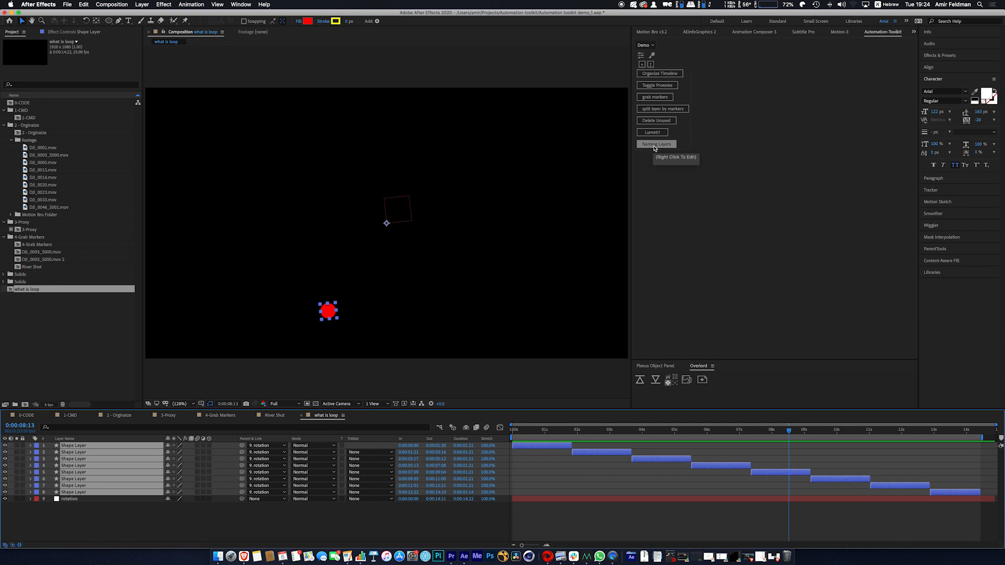
{"action": "left_click", "coordinate": [655, 146]}
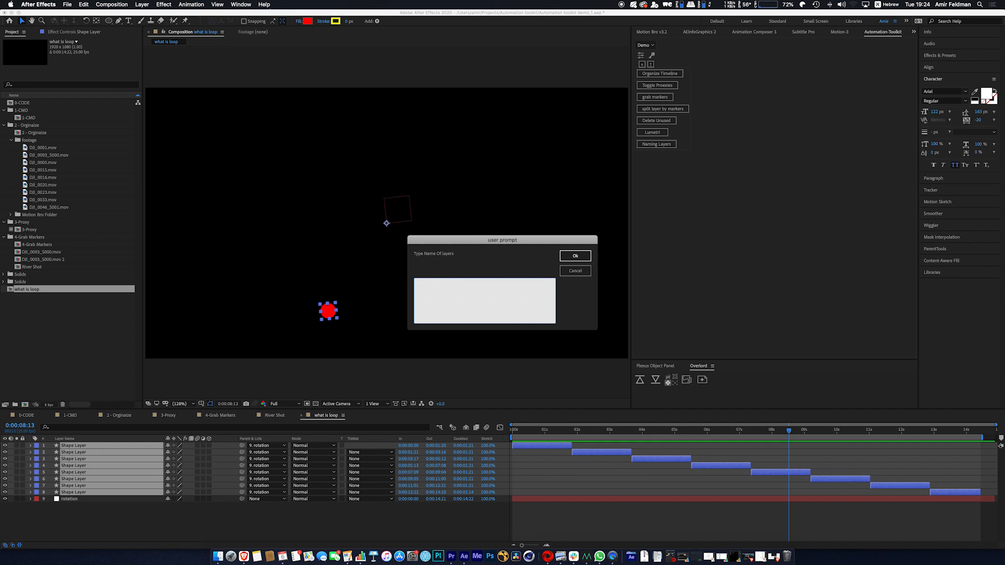
{"action": "key", "text": "ctrl+space"}
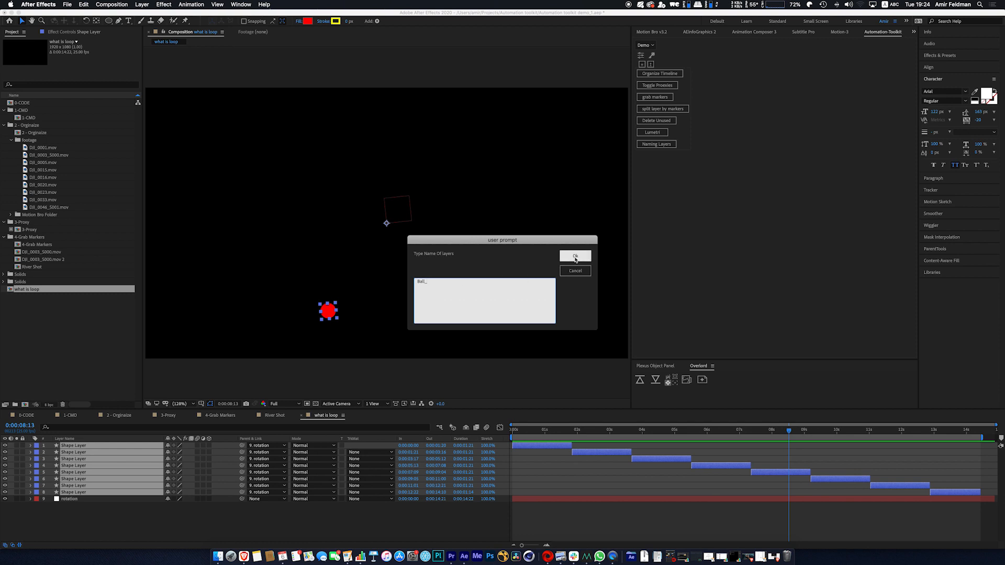
{"action": "left_click", "coordinate": [575, 256]}
{"action": "left_click_drag", "start_coordinate": [493, 136], "coordinate": [482, 160]}
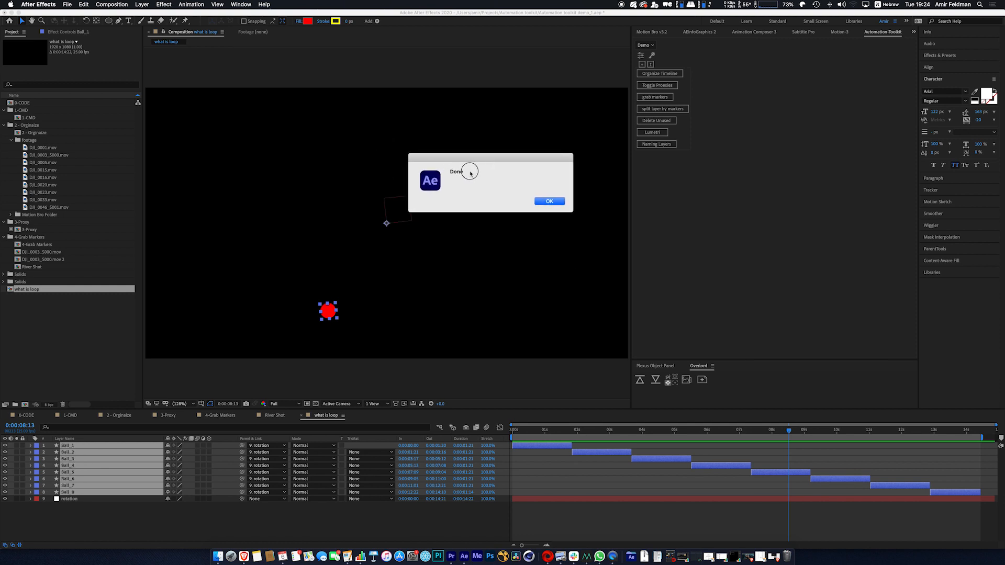
{"action": "left_click", "coordinate": [548, 201]}
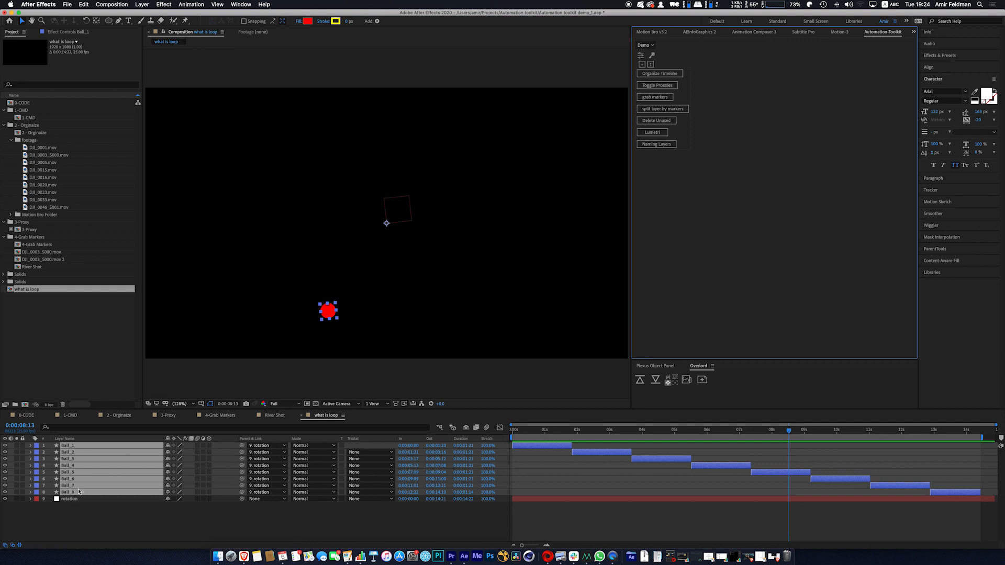
{"action": "left_click", "coordinate": [99, 509]}
{"action": "key", "text": "super+z"}
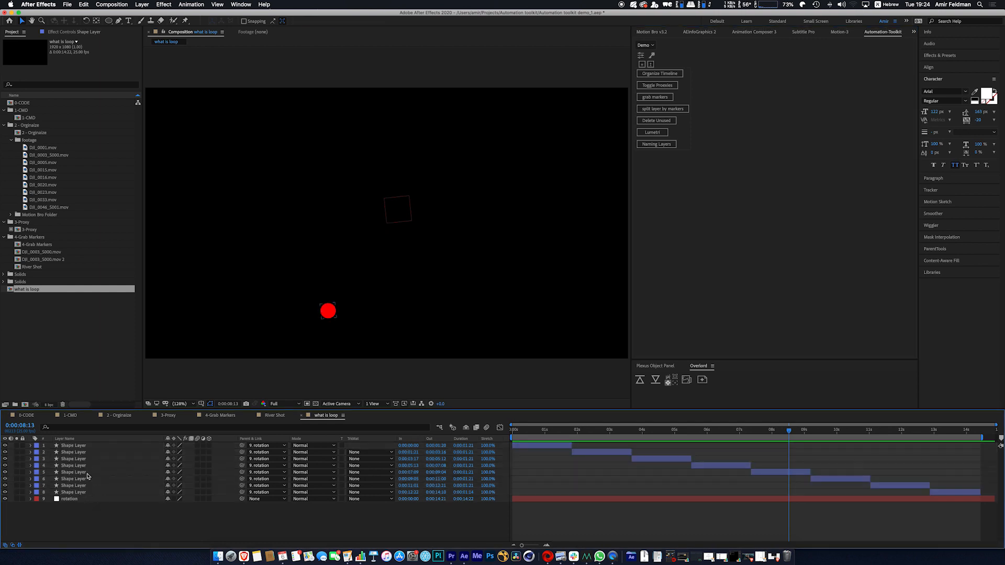
- Run the Naming Layers automation with the name Ball_ while no layers are selected, and dismiss the resulting message
{"action": "left_click", "coordinate": [657, 148]}
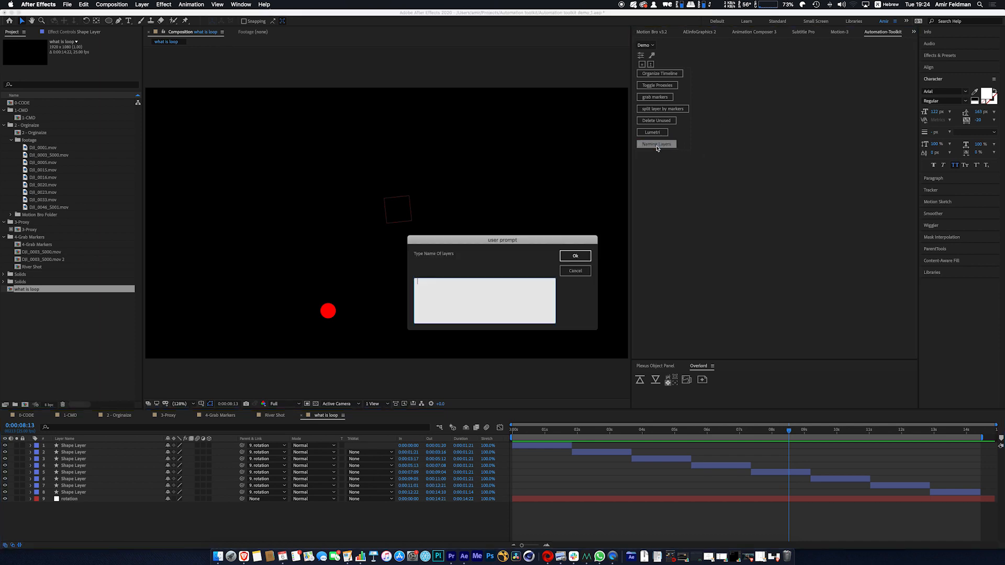
{"action": "left_click", "coordinate": [474, 297]}
{"action": "key", "text": "ctrl+space"}
{"action": "type", "text": "Ball_"}
{"action": "left_click", "coordinate": [575, 257]}
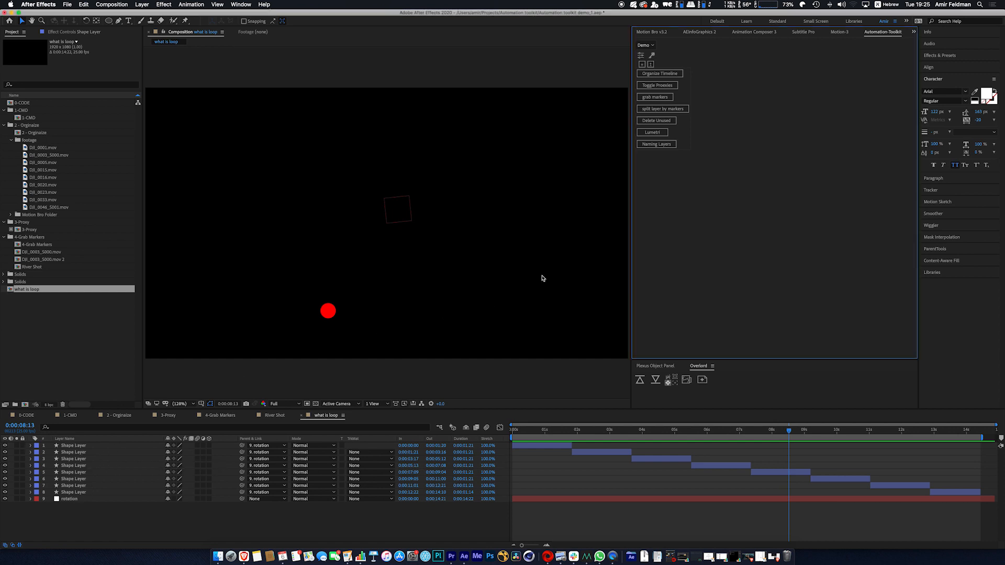
{"action": "left_click", "coordinate": [541, 275]}
- Open the Naming Layers automation for editing and widen the Automation-Toolkit panel to show its full lines
{"action": "left_click", "coordinate": [656, 144]}
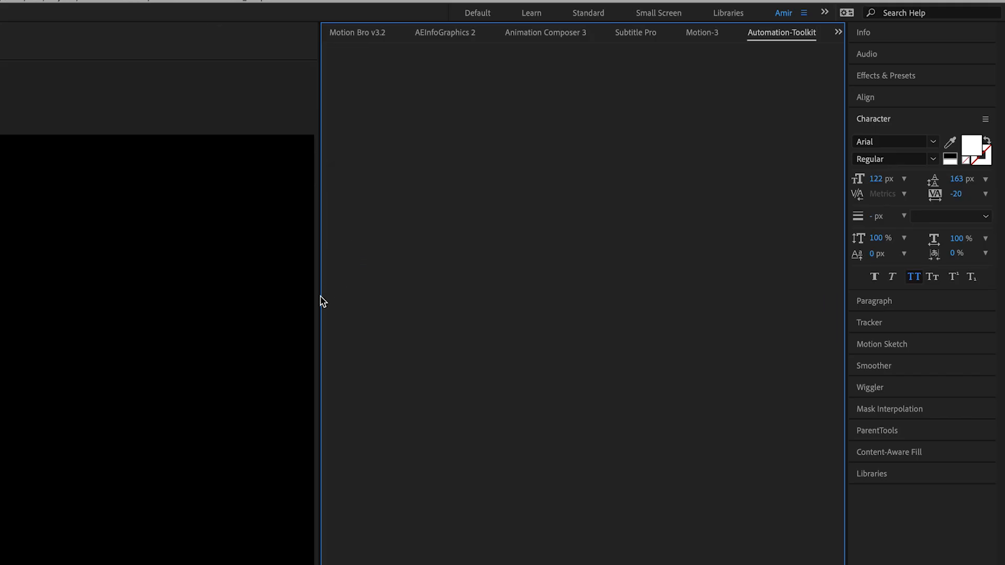
{"action": "left_click", "coordinate": [607, 184]}
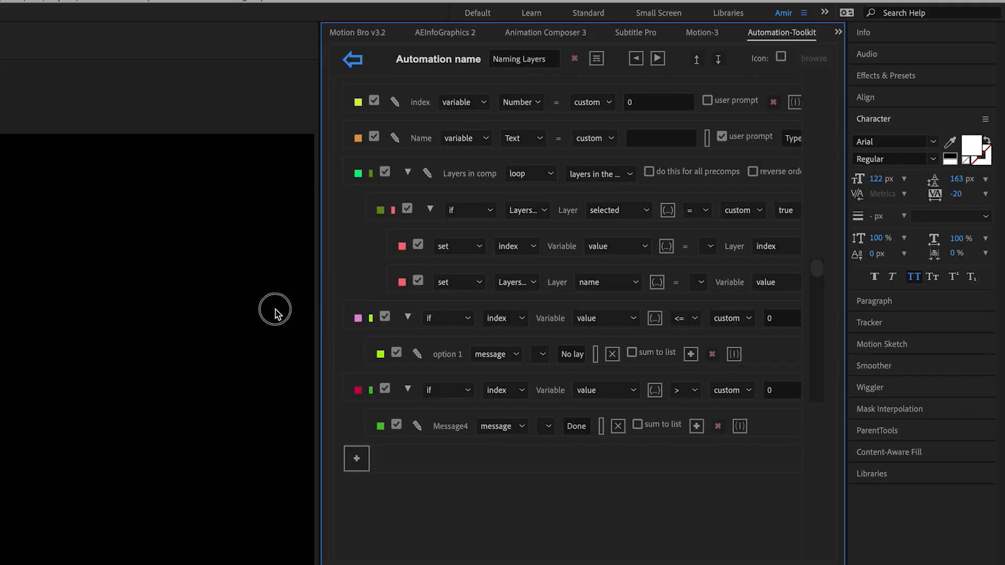
{"action": "left_click_drag", "start_coordinate": [275, 310], "coordinate": [0, 366]}
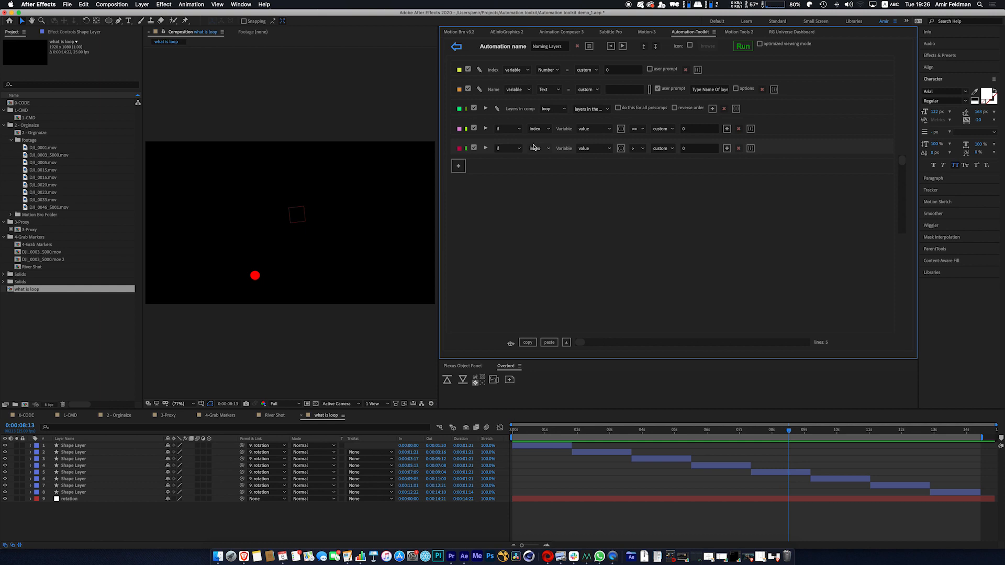
- Inspect the layer loop and its nested condition for selected layers, and collapse the loop again
{"action": "left_click", "coordinate": [486, 109]}
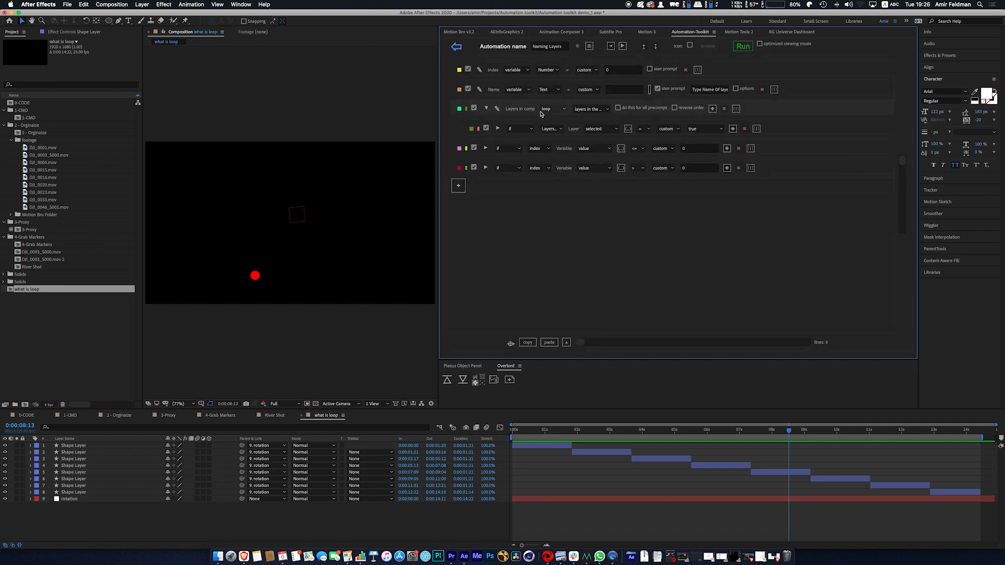
{"action": "left_click", "coordinate": [498, 128]}
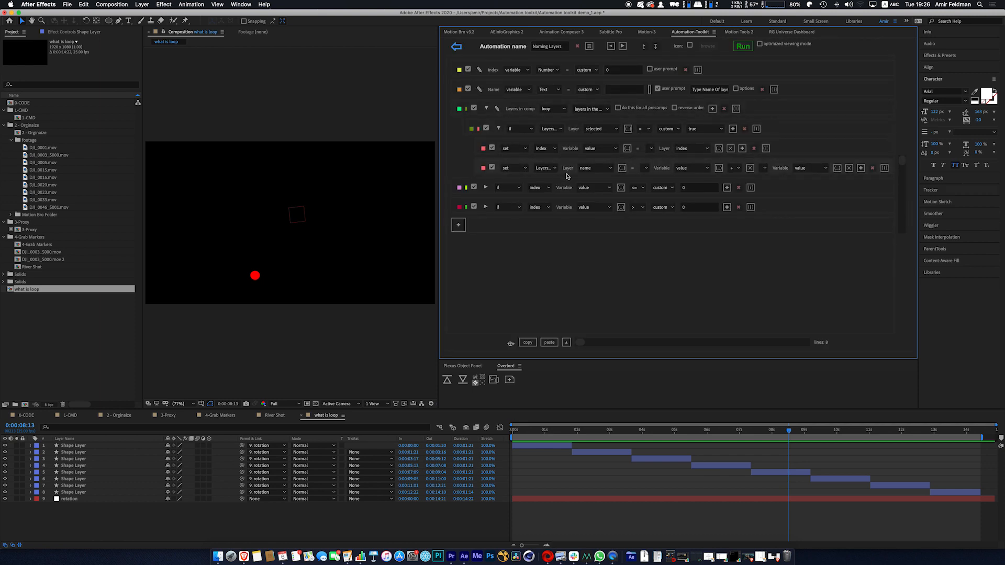
{"action": "left_click", "coordinate": [486, 109]}
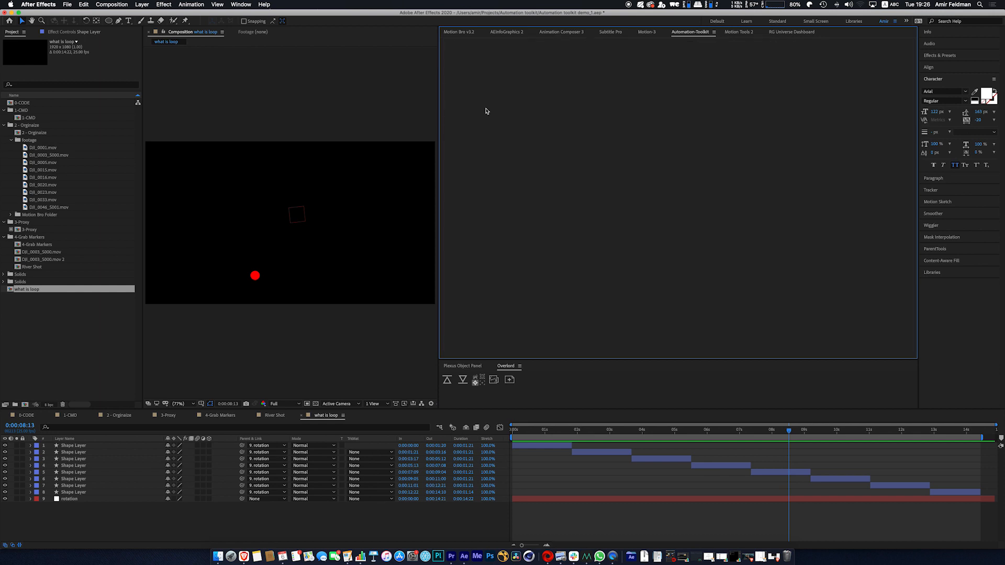
- Review the messages under the two index conditions, collapse both conditions, and return to the automation list
{"action": "left_click", "coordinate": [486, 128]}
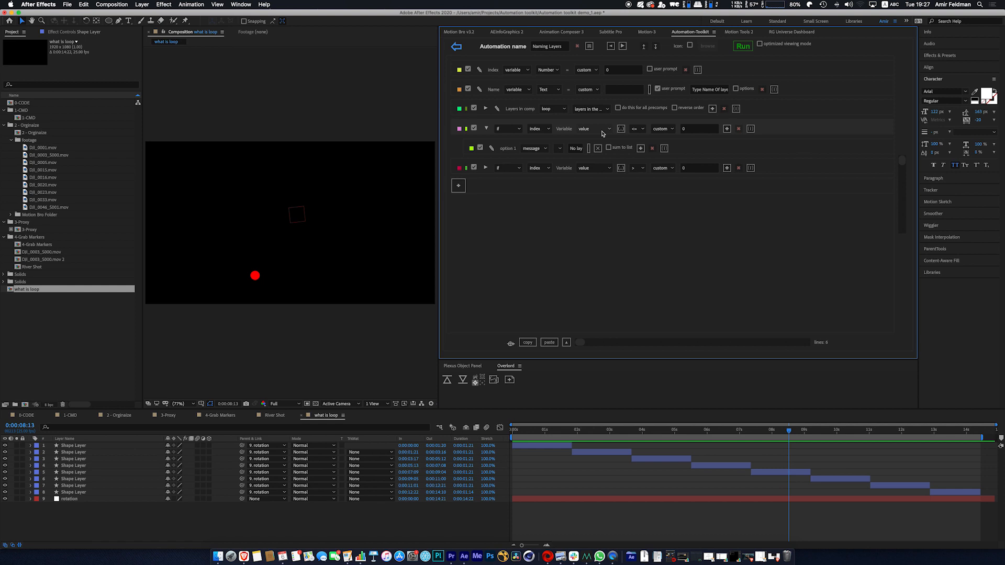
{"action": "left_click", "coordinate": [485, 168]}
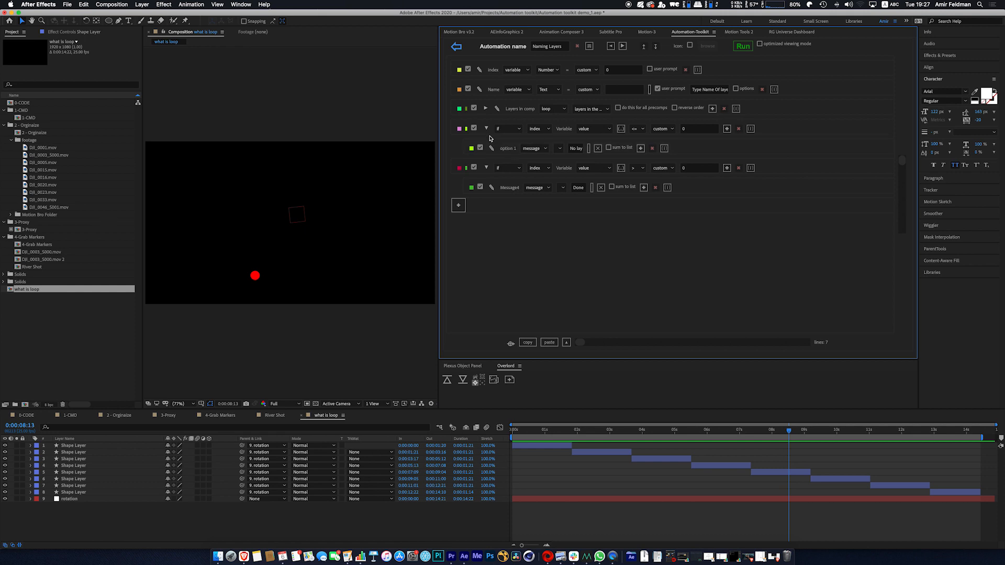
{"action": "left_click", "coordinate": [486, 167]}
{"action": "left_click", "coordinate": [487, 129]}
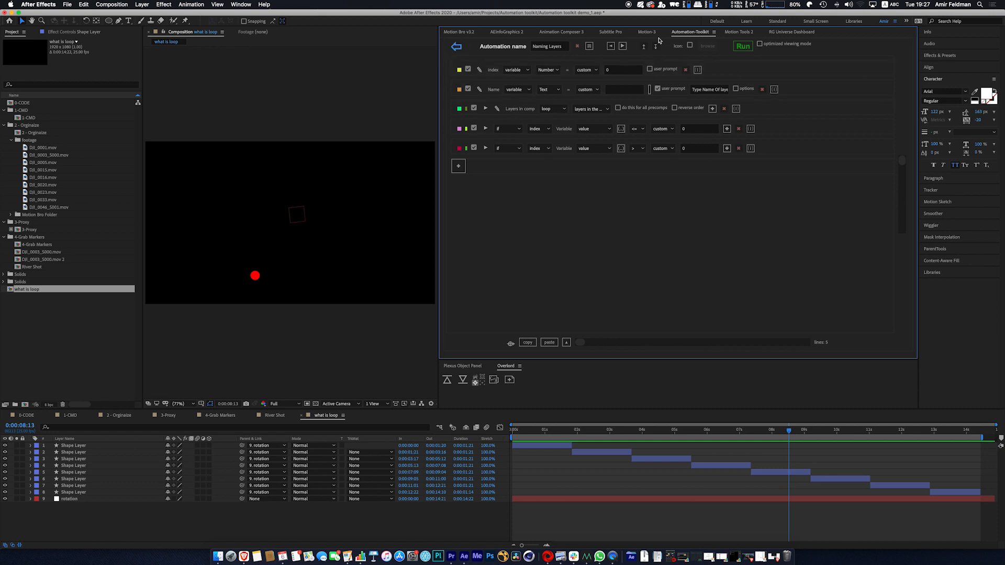
{"action": "left_click", "coordinate": [457, 47]}
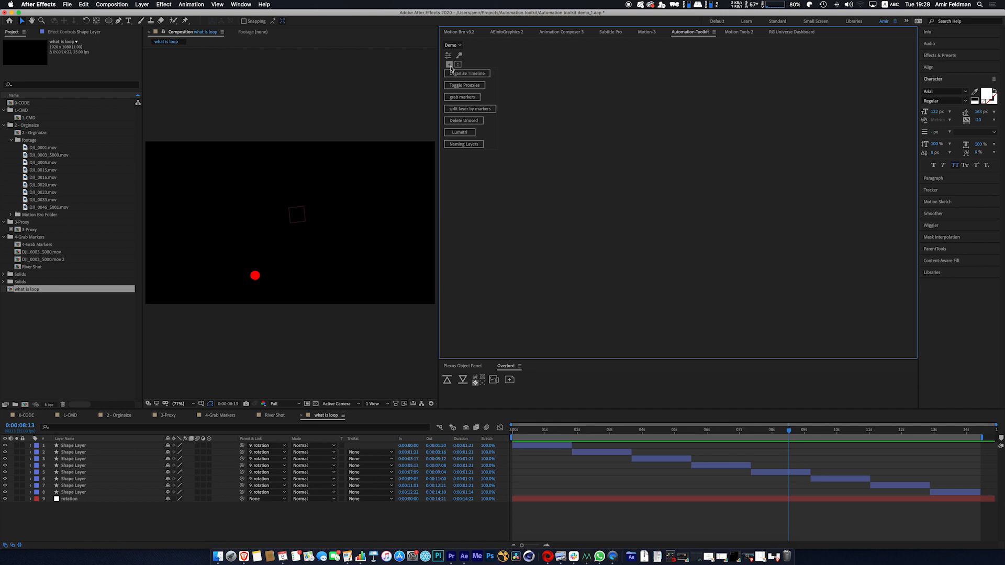
- Create a new automation and name it Bulk Layer Naming
{"action": "left_click", "coordinate": [449, 65]}
{"action": "right_click", "coordinate": [466, 161]}
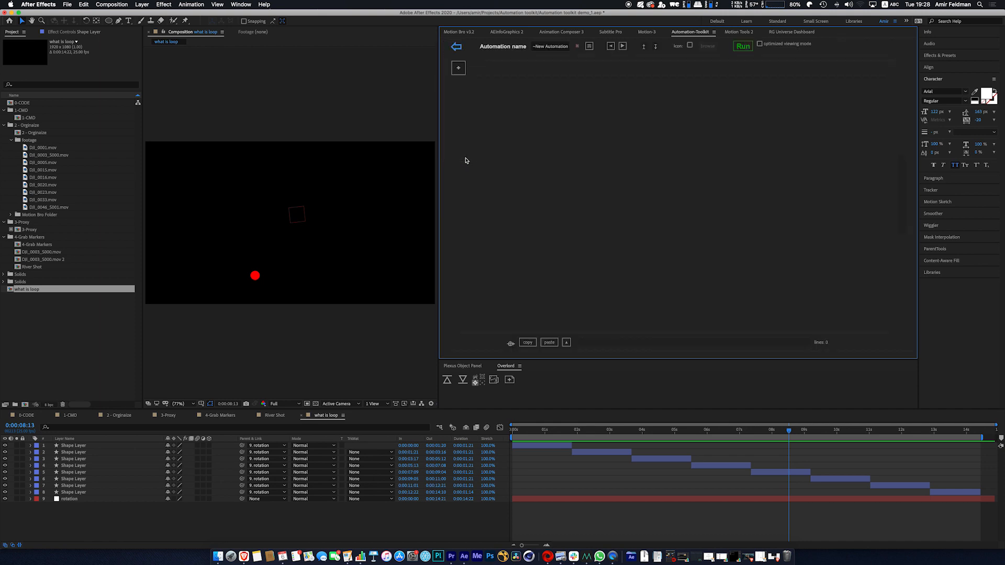
{"action": "left_click", "coordinate": [454, 20]}
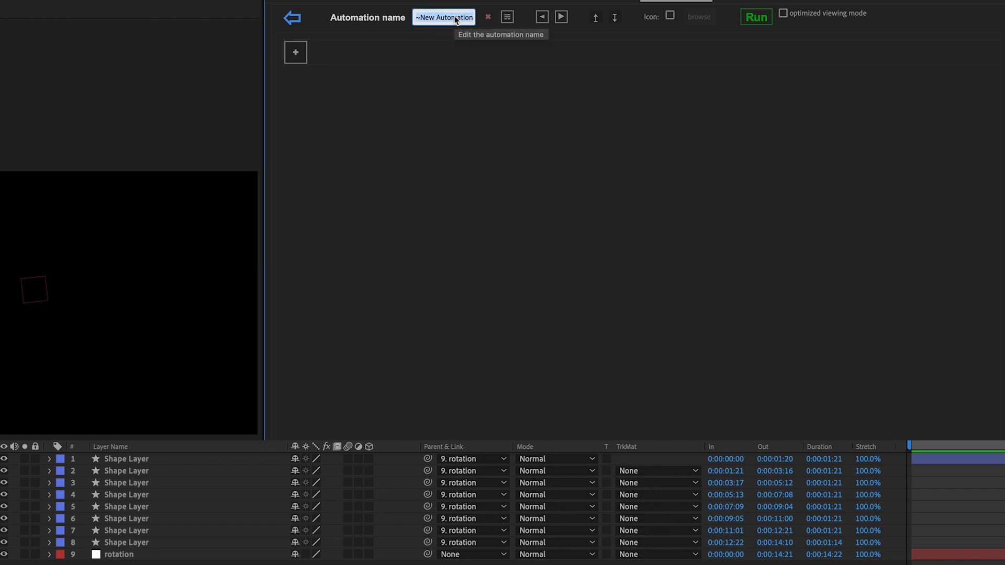
{"action": "key", "text": "BackSpace"}
{"action": "type", "text": "Bulk "}
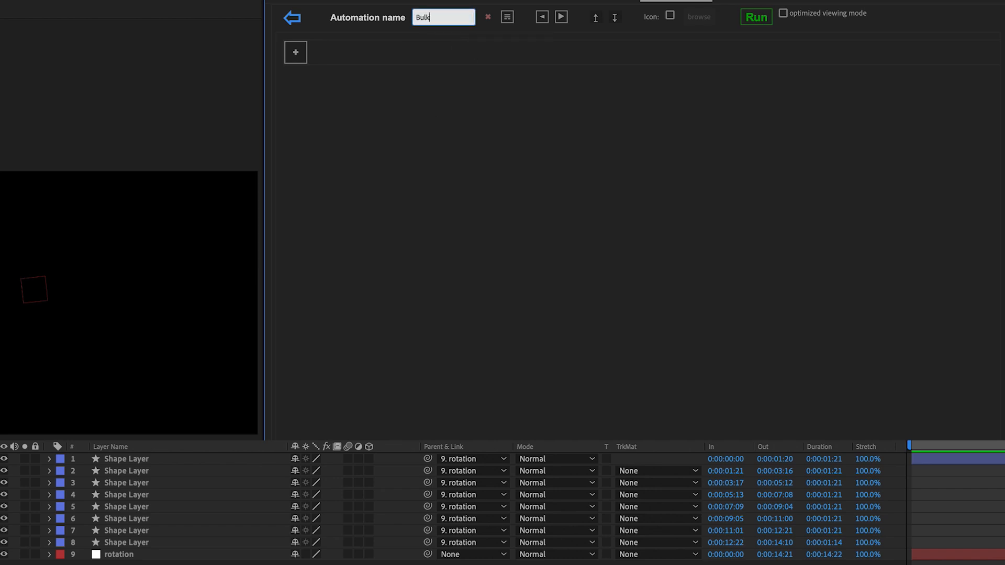
{"action": "type", "text": "Layer Naming"}
{"action": "left_click", "coordinate": [380, 20]}
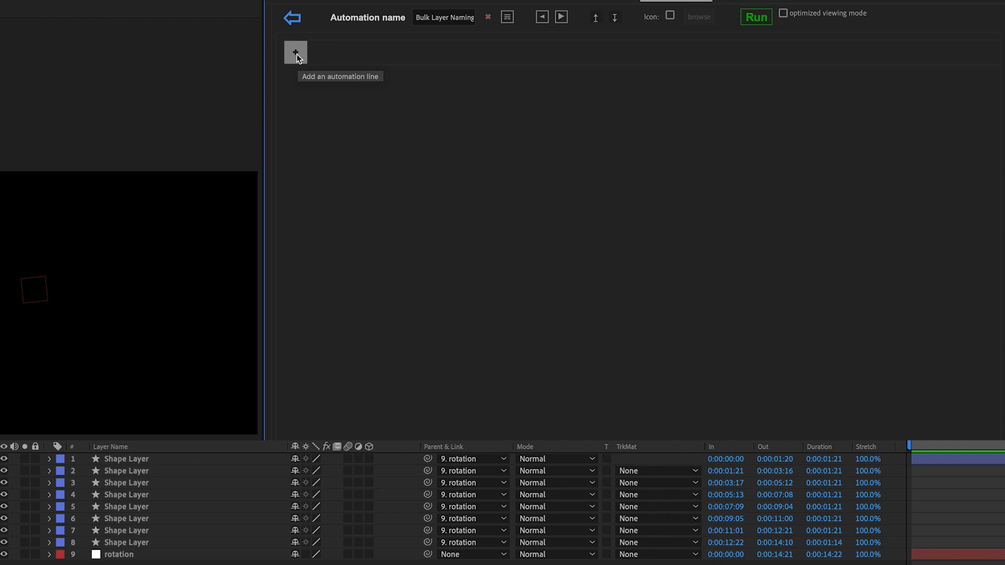
- Add an automation line that defines a Number variable with the custom value 0
{"action": "left_click", "coordinate": [296, 54]}
{"action": "left_click", "coordinate": [418, 56]}
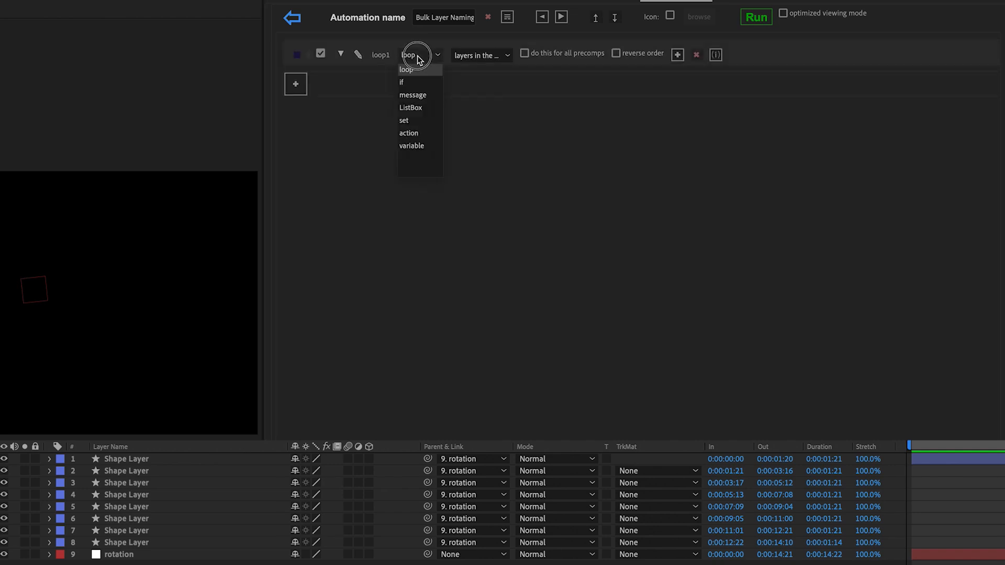
{"action": "left_click", "coordinate": [412, 146]}
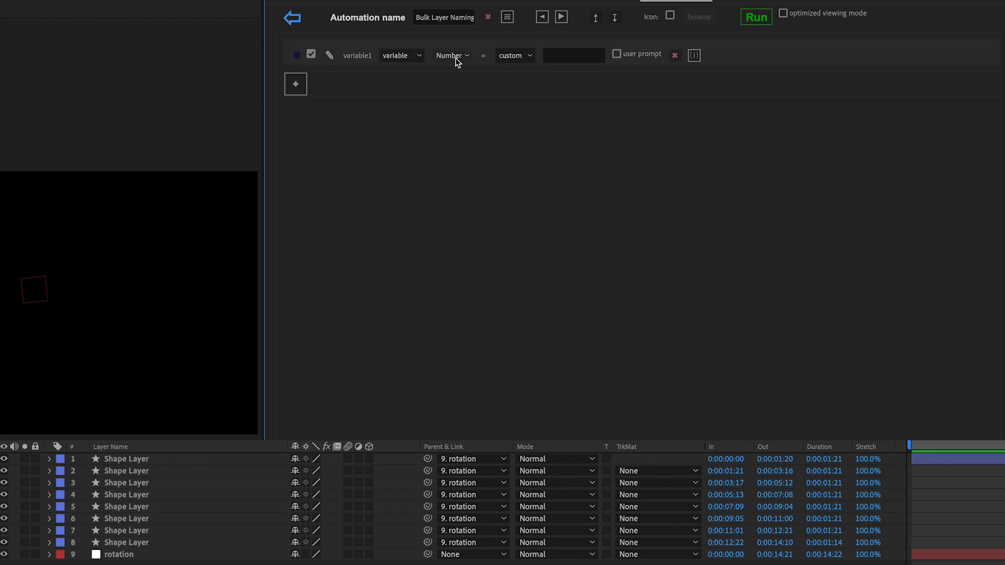
{"action": "left_click", "coordinate": [515, 57]}
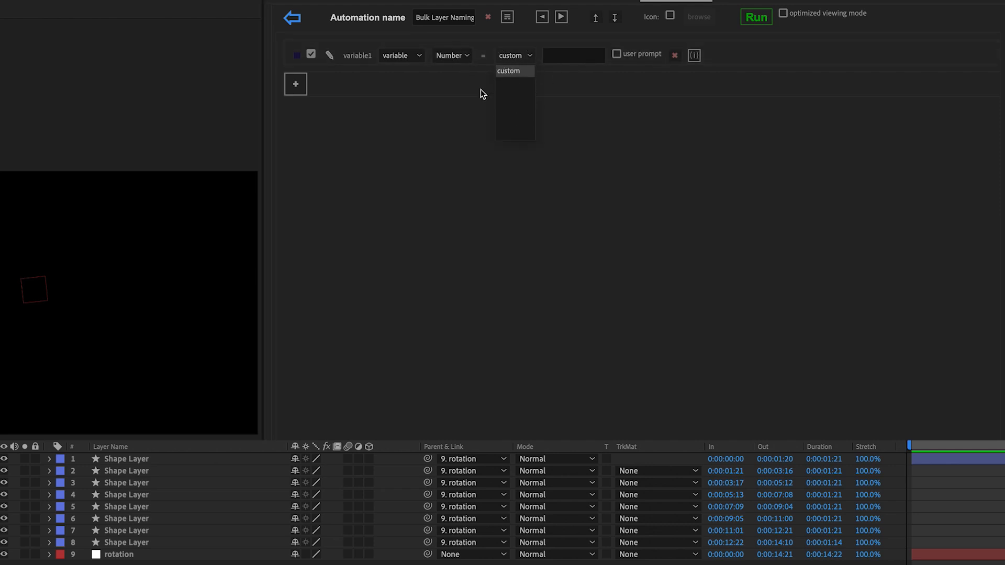
{"action": "left_click", "coordinate": [564, 75]}
{"action": "left_click", "coordinate": [565, 59]}
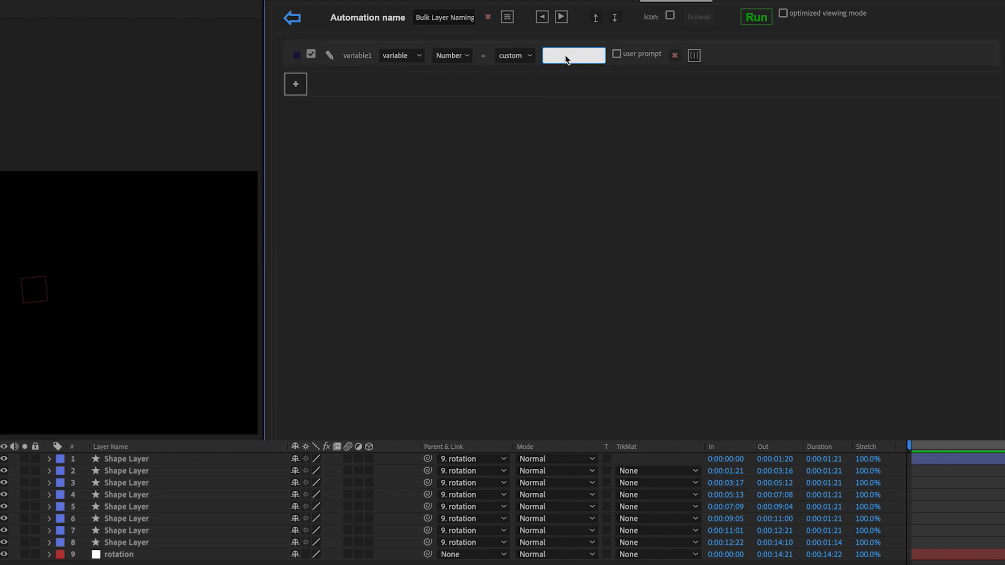
{"action": "type", "text": "0"}
- Rename the new number variable as index
{"action": "left_click", "coordinate": [332, 56]}
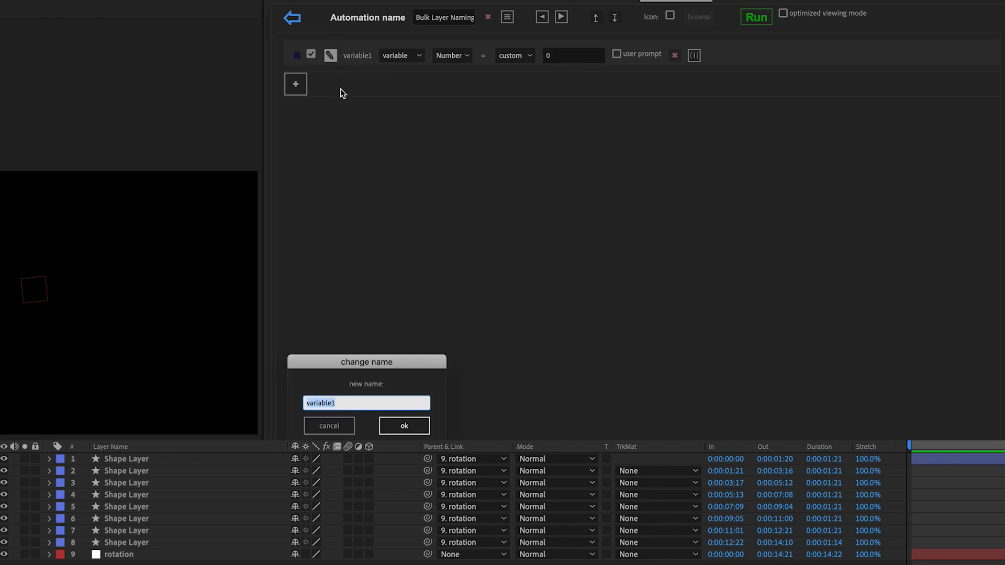
{"action": "left_click_drag", "start_coordinate": [363, 360], "coordinate": [360, 169]}
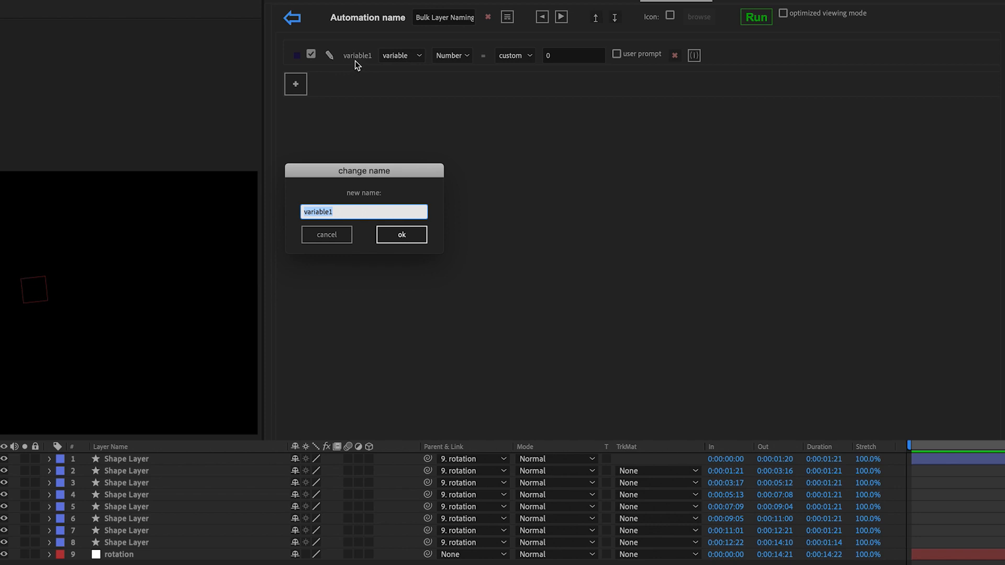
{"action": "type", "text": "1index"}
{"action": "key", "text": "Return"}
- Add a second variable line below index and name it L-Name
{"action": "left_click", "coordinate": [300, 92]}
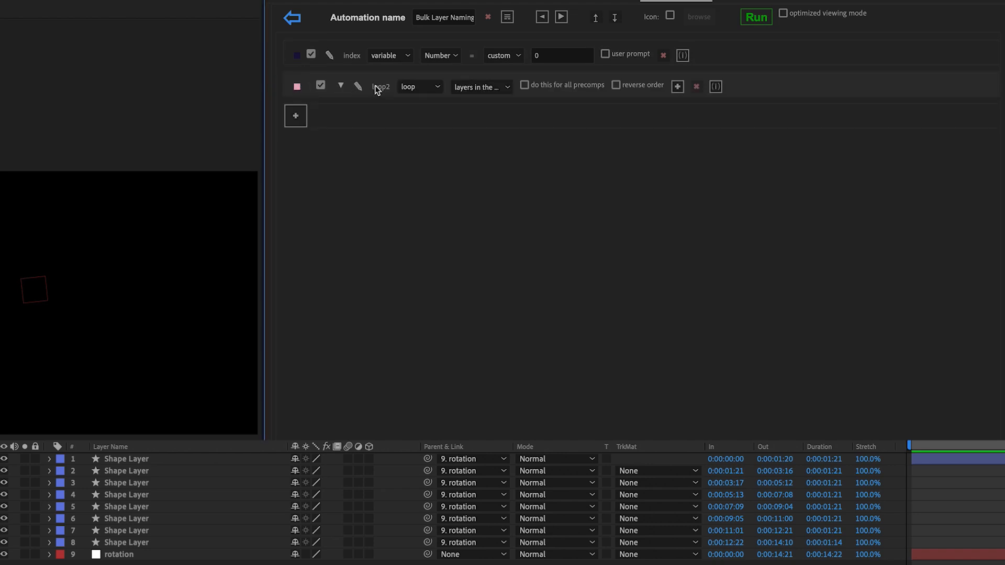
{"action": "left_click", "coordinate": [420, 87]}
{"action": "left_click", "coordinate": [417, 177]}
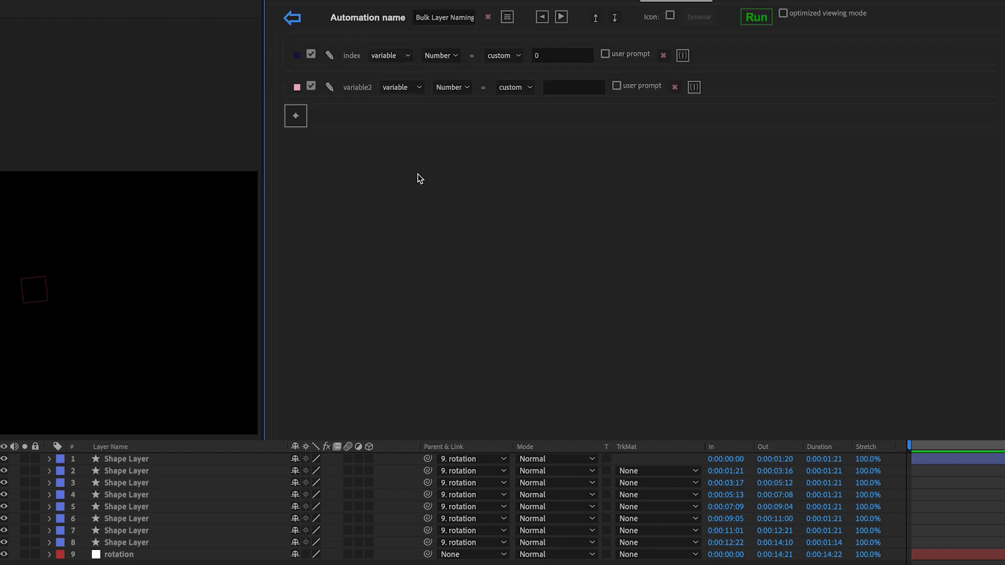
{"action": "left_click", "coordinate": [330, 87]}
{"action": "type", "text": "Name"}
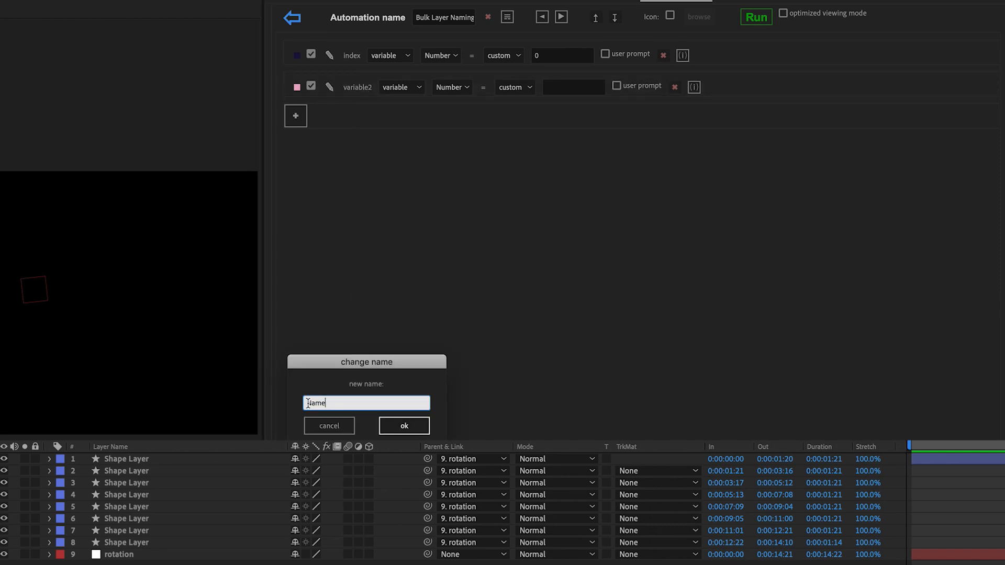
{"action": "type", "text": "L-"}
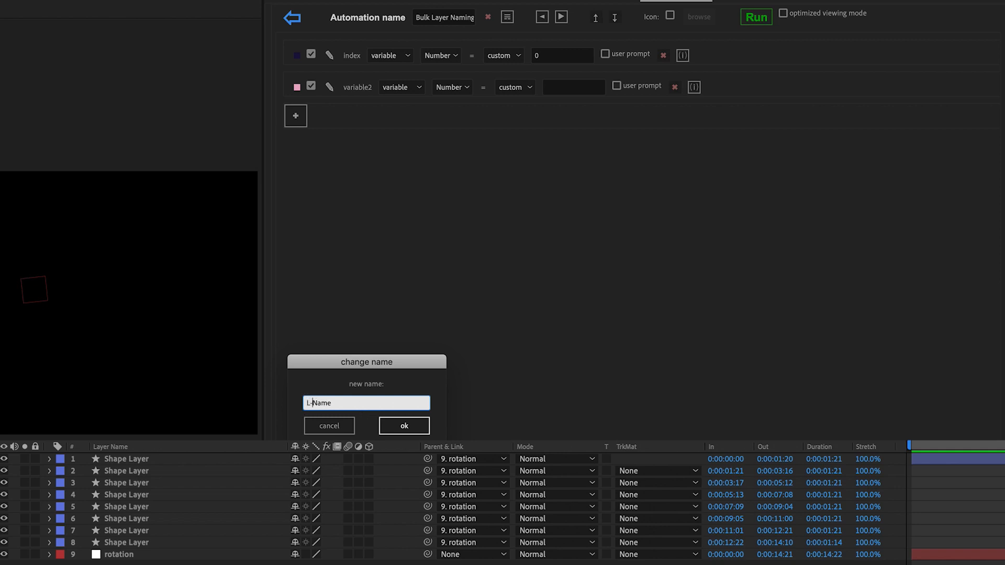
{"action": "left_click", "coordinate": [391, 422]}
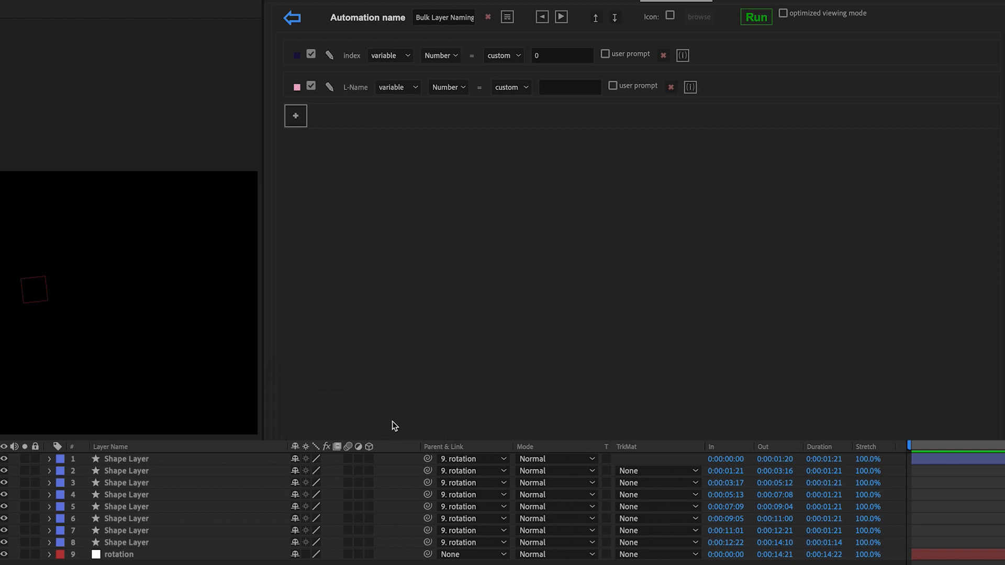
- Make L-Name a Text variable with a user prompt reading "Typle Name of Layers"
{"action": "left_click", "coordinate": [449, 94]}
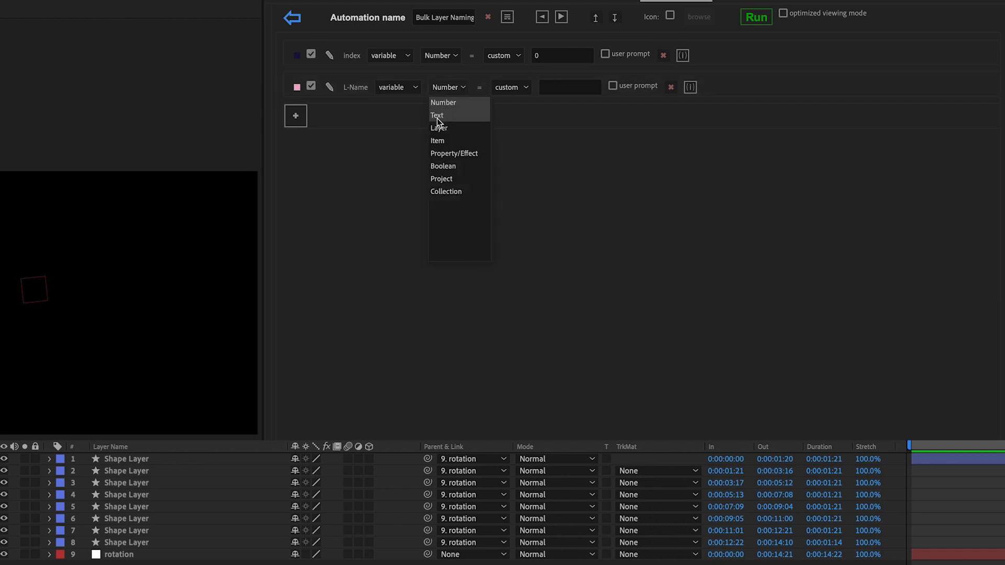
{"action": "left_click", "coordinate": [444, 113]}
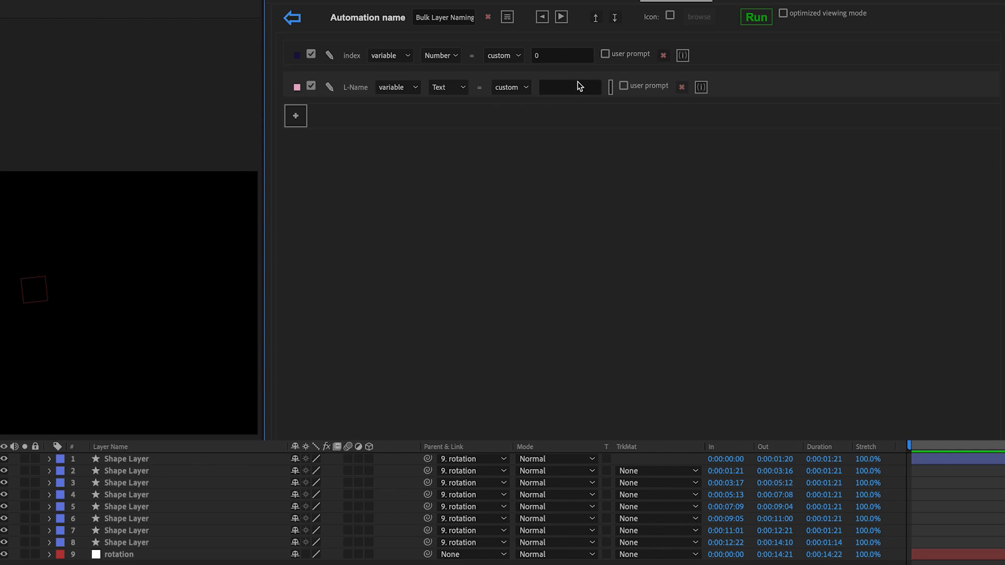
{"action": "left_click", "coordinate": [623, 86]}
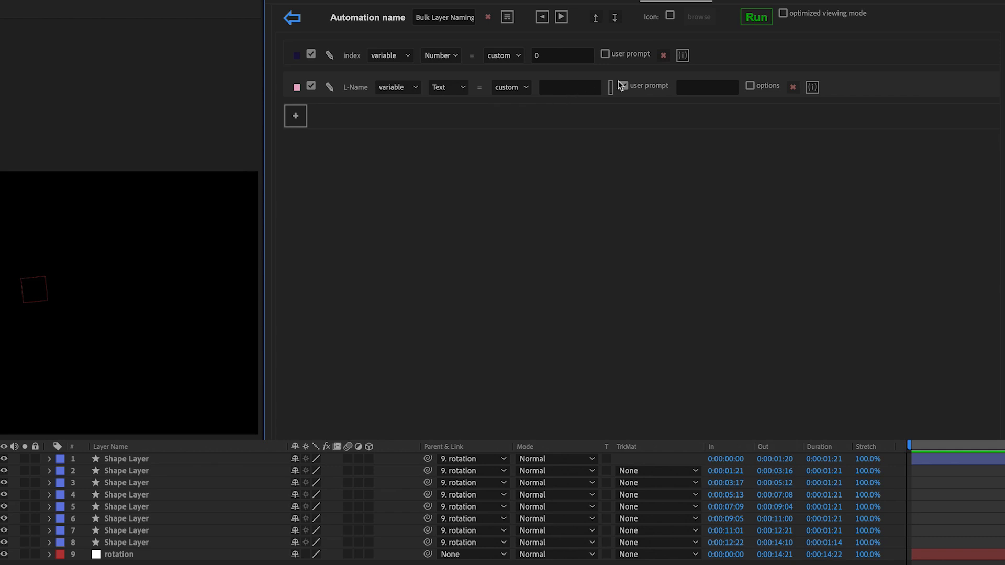
{"action": "left_click", "coordinate": [707, 90]}
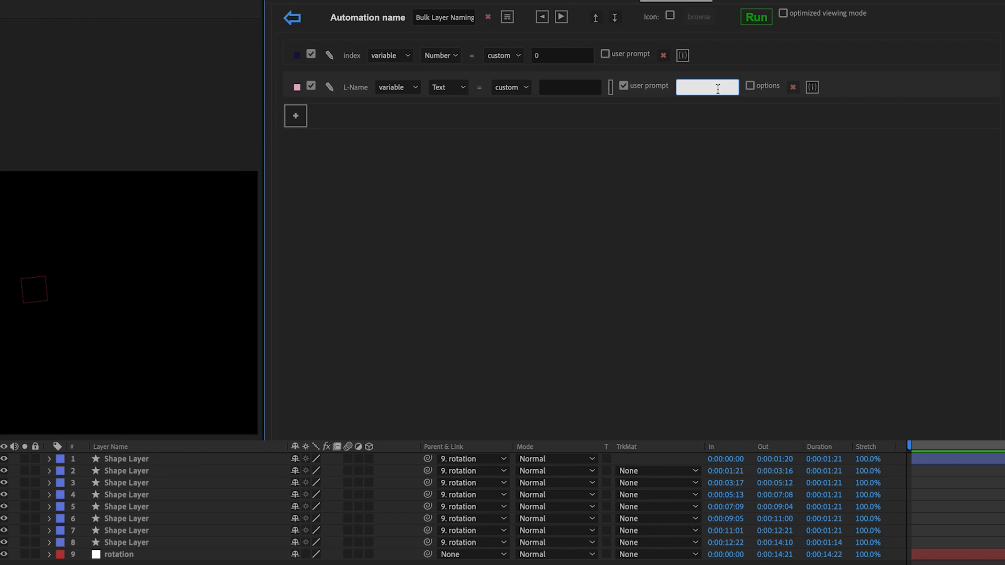
{"action": "type", "text": "Typle Name of Layers"}
- Add a loop line below the L-Name variable and rename it LoopLayers
{"action": "left_click", "coordinate": [295, 116]}
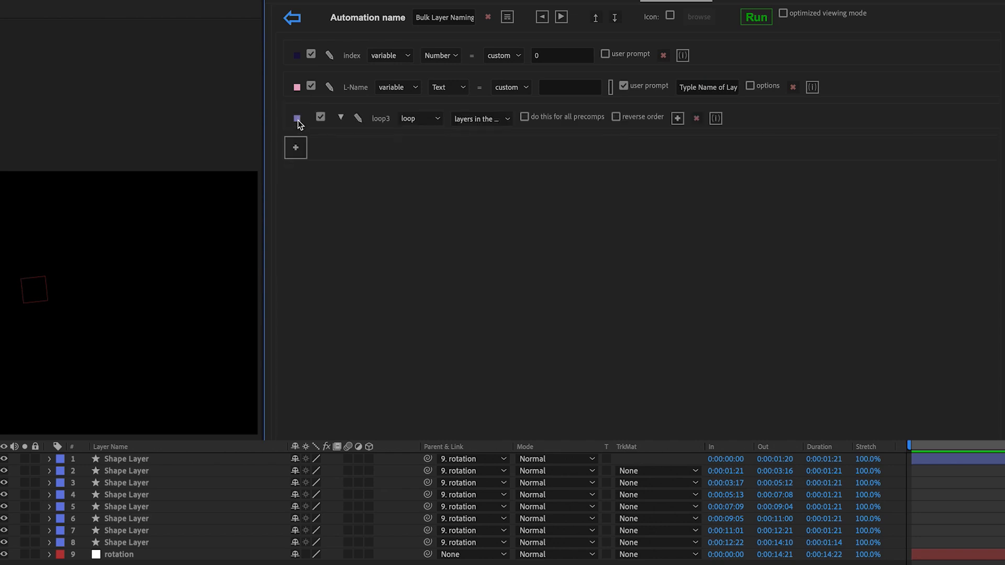
{"action": "left_click", "coordinate": [359, 118]}
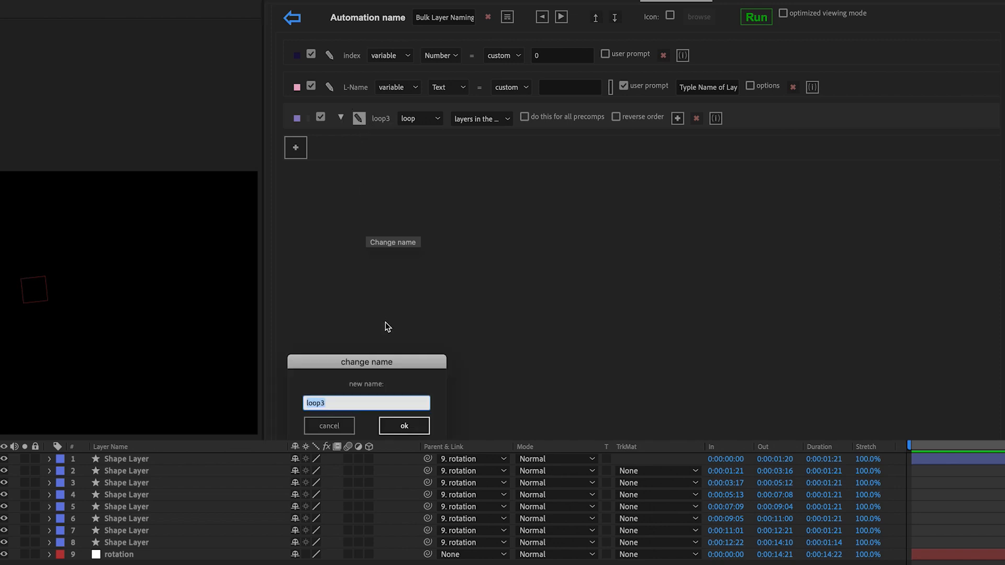
{"action": "key", "text": "BackSpace"}
{"action": "type", "text": "LoopLayers"}
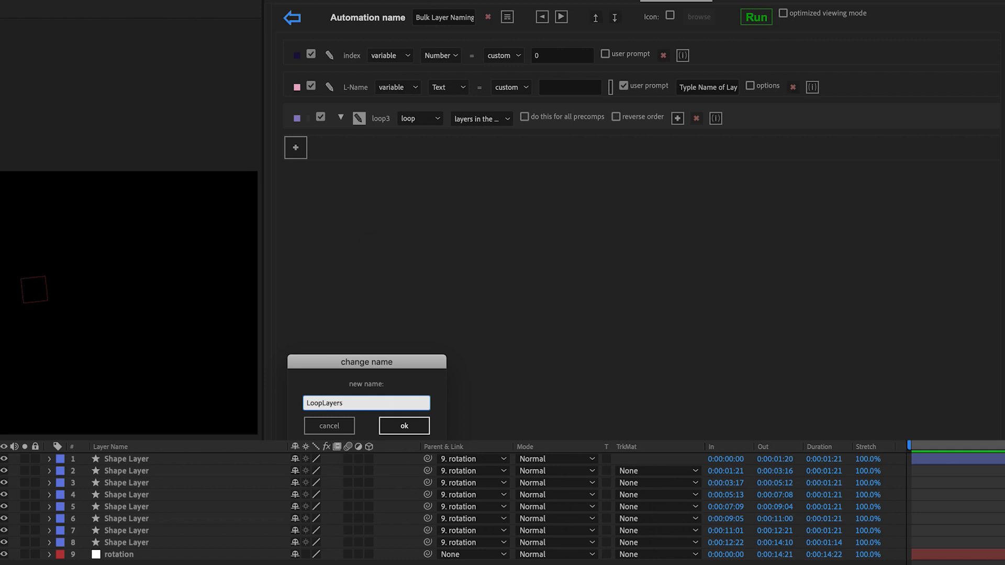
{"action": "left_click", "coordinate": [404, 426]}
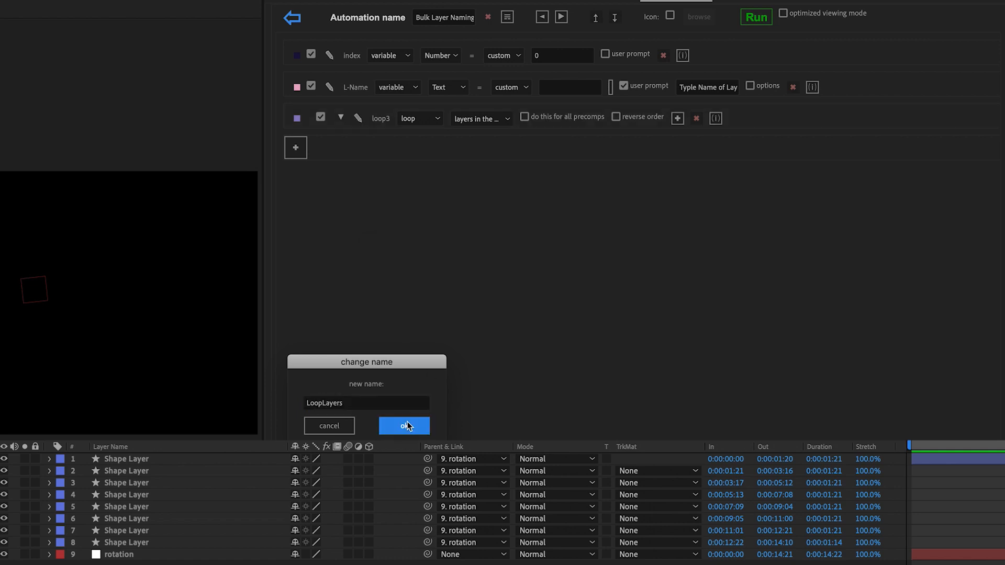
- Set the LoopLayers loop to run through the layers in the active comp
{"action": "left_click", "coordinate": [490, 121]}
{"action": "left_click", "coordinate": [428, 121]}
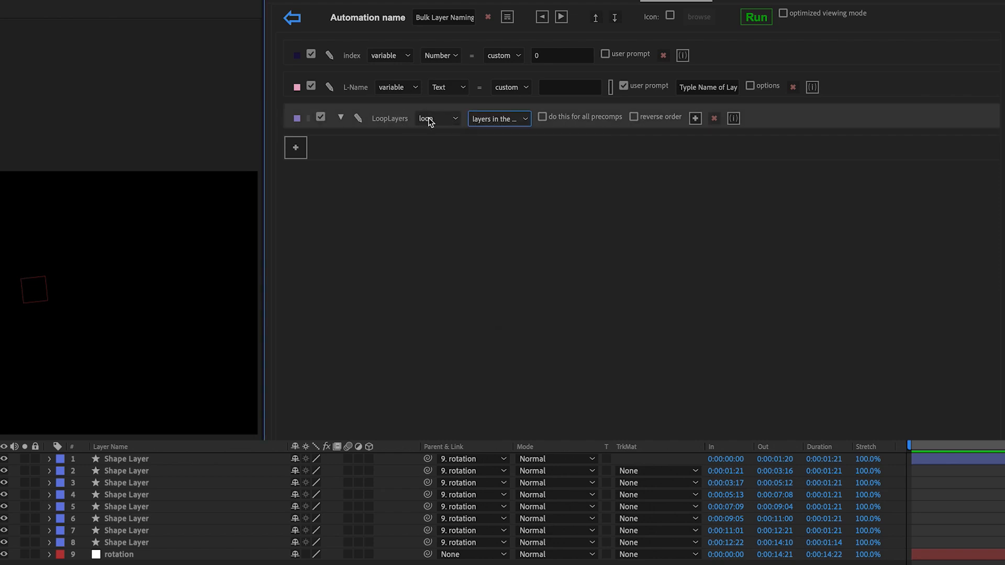
{"action": "left_click", "coordinate": [498, 120]}
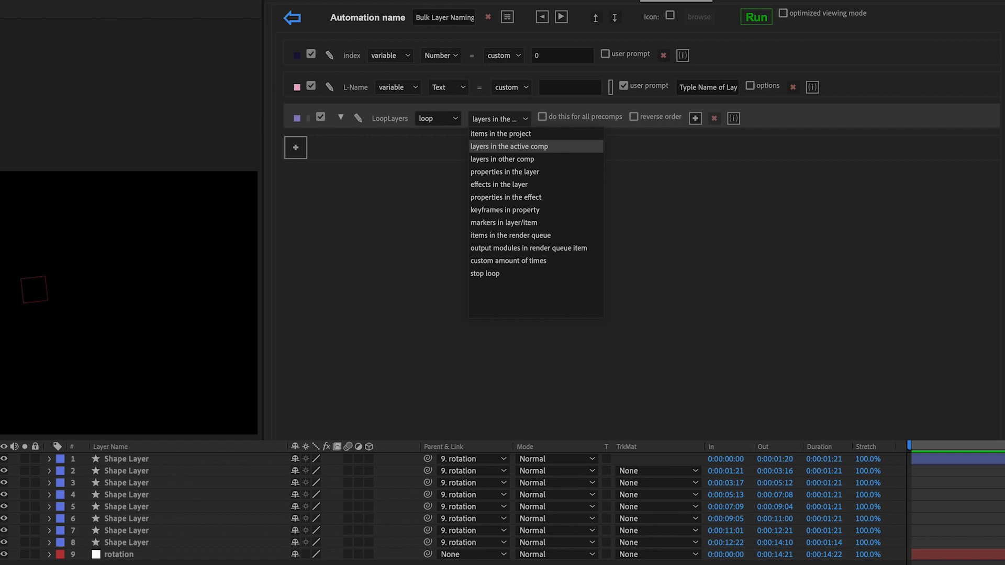
{"action": "left_click", "coordinate": [515, 147]}
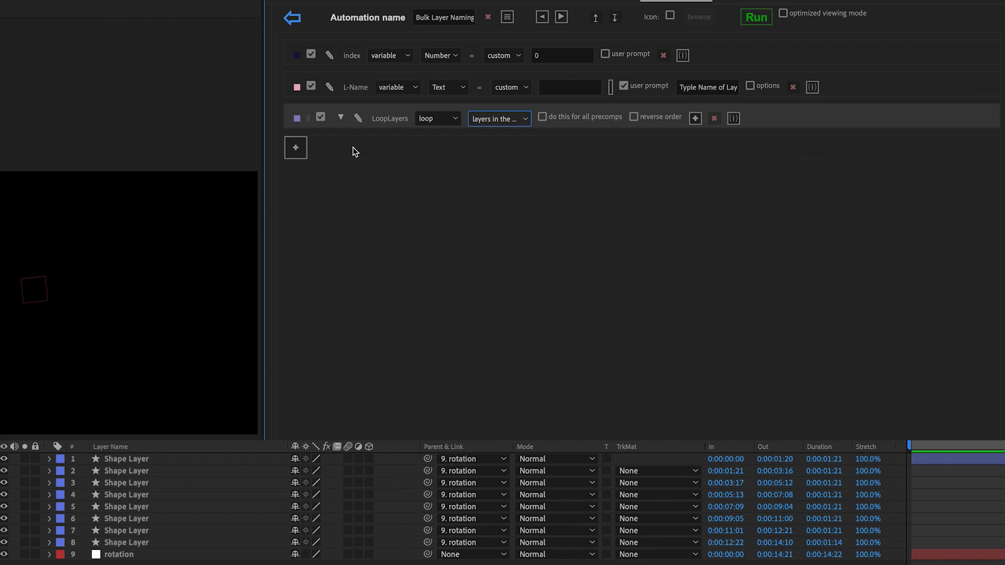
- Add a nested line inside the LoopLayers loop and make it an If condition
{"action": "left_click", "coordinate": [695, 118]}
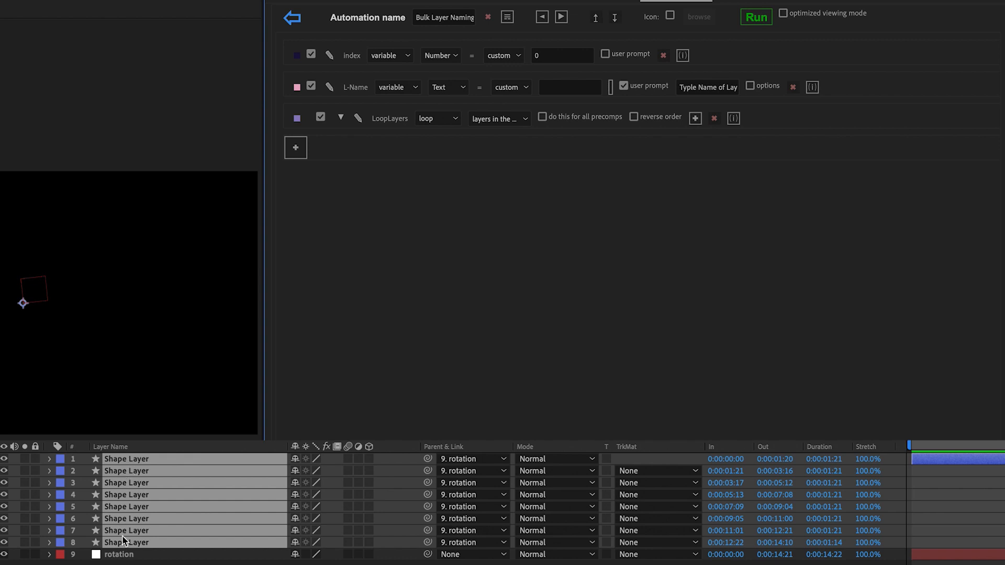
{"action": "left_click", "coordinate": [696, 120]}
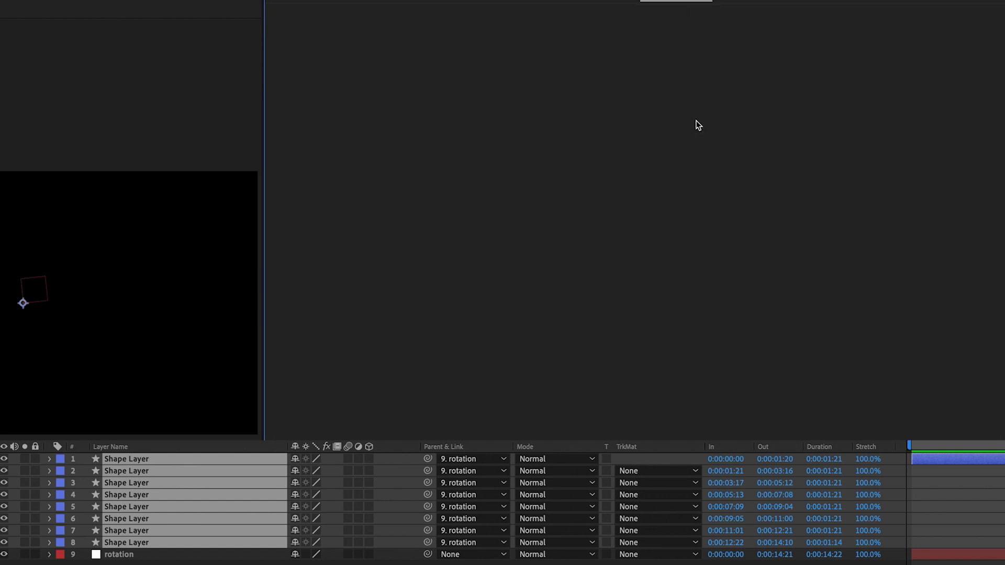
{"action": "left_click", "coordinate": [444, 150]}
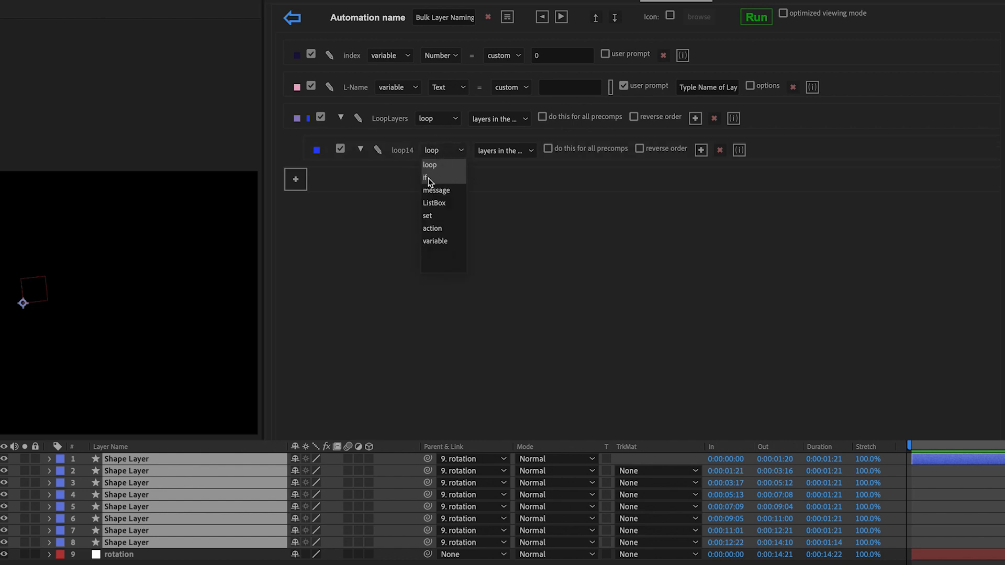
{"action": "left_click", "coordinate": [432, 178]}
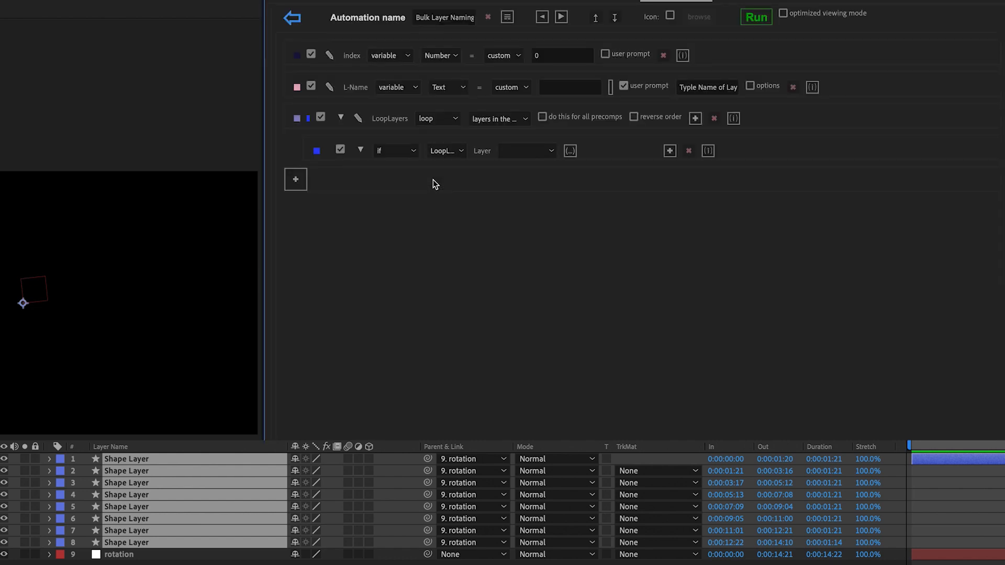
- Define the If condition so that the LoopLayers layer's selected property equals true
{"action": "left_click", "coordinate": [447, 156]}
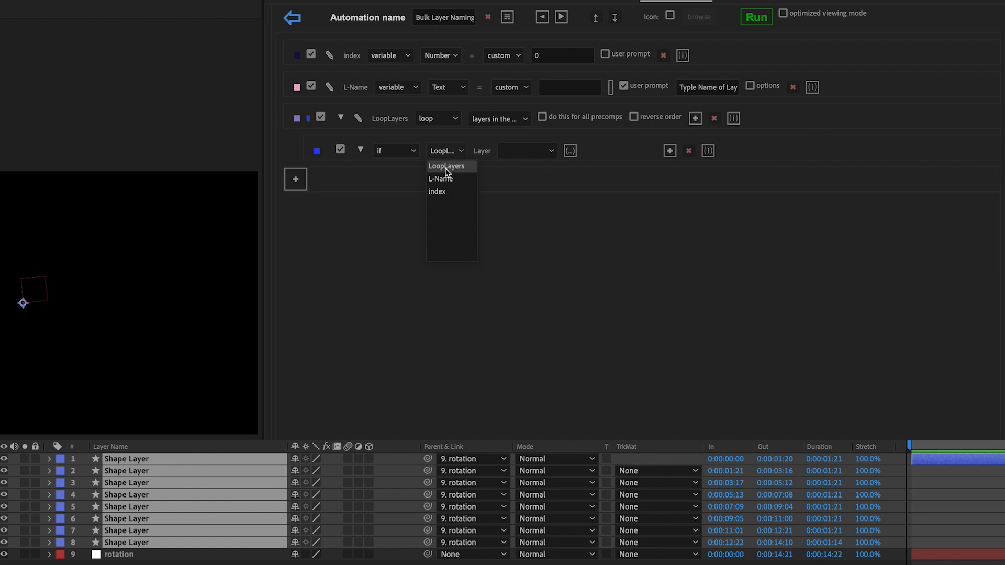
{"action": "left_click", "coordinate": [447, 166]}
{"action": "left_click", "coordinate": [526, 151]}
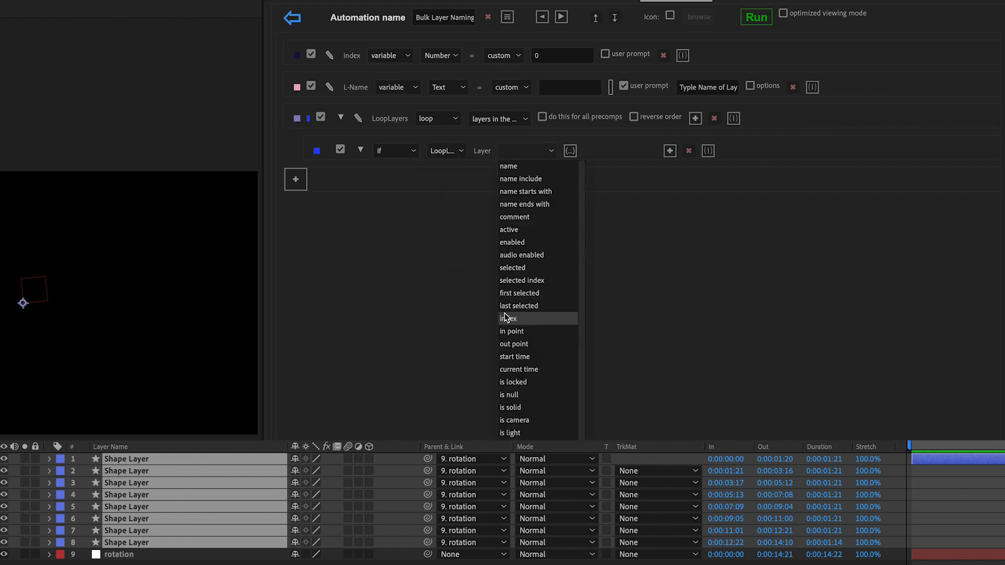
{"action": "left_click", "coordinate": [512, 268]}
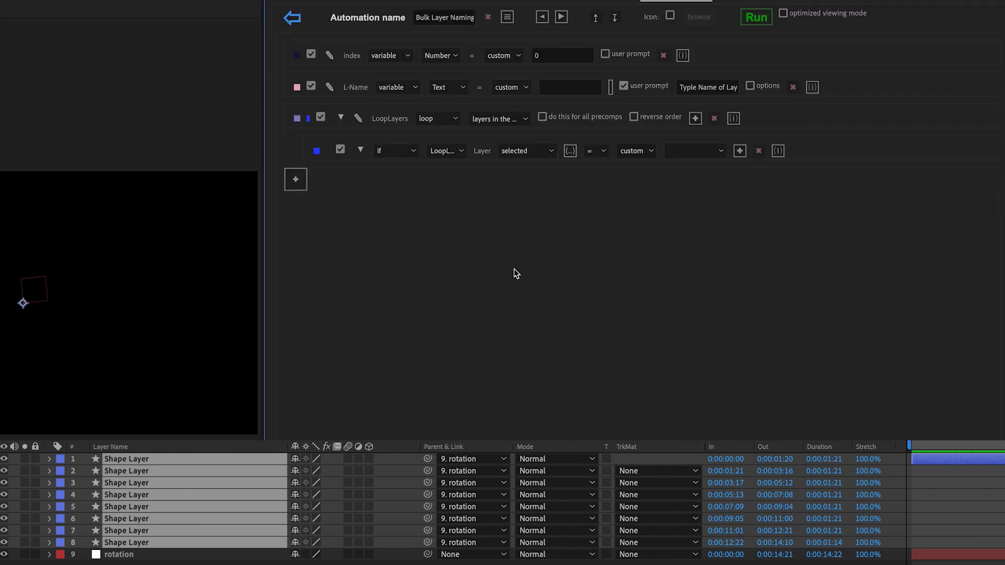
{"action": "left_click", "coordinate": [685, 151]}
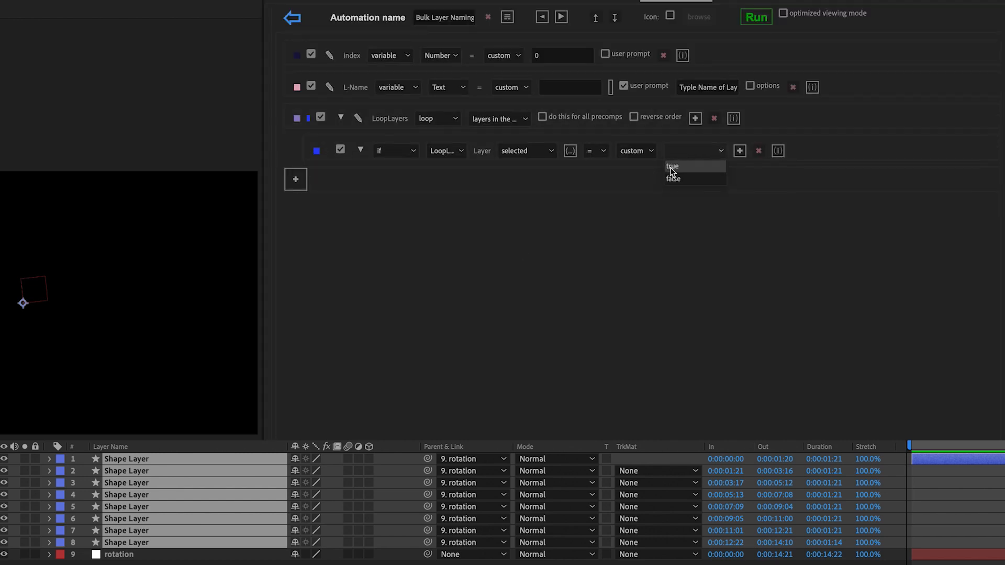
{"action": "left_click", "coordinate": [675, 167]}
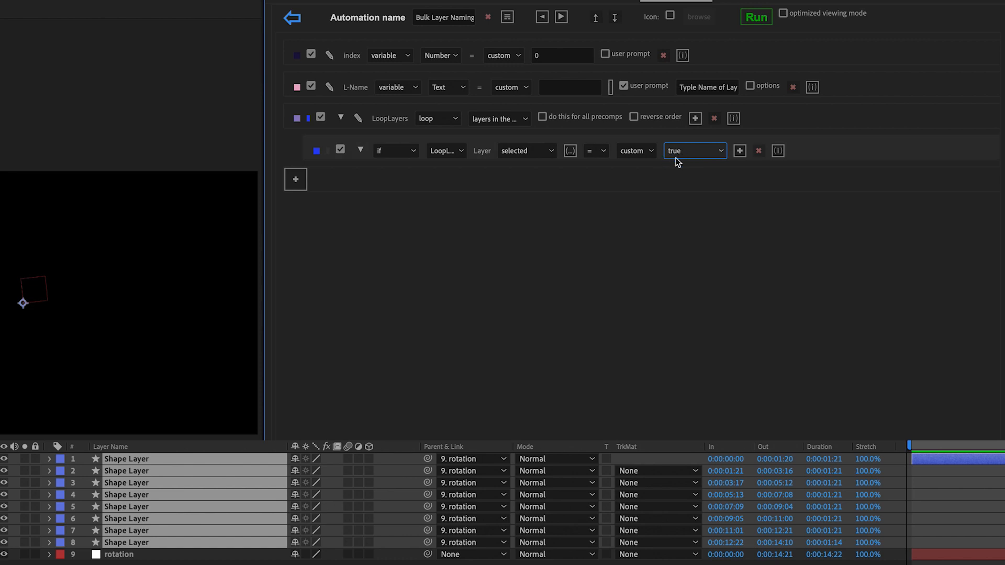
- Add a set line inside the If condition that targets the value of the index variable
{"action": "left_click", "coordinate": [740, 151]}
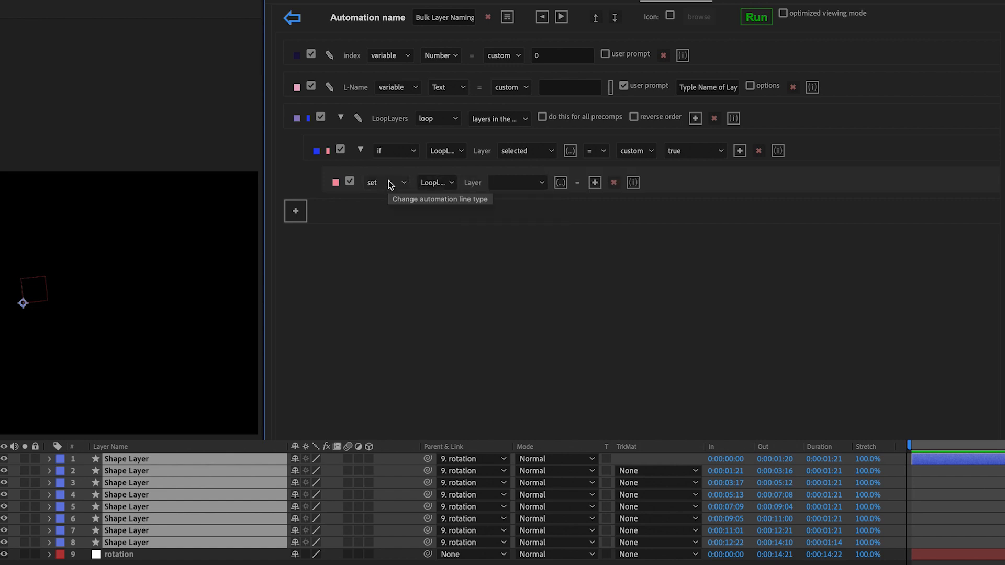
{"action": "left_click", "coordinate": [388, 183]}
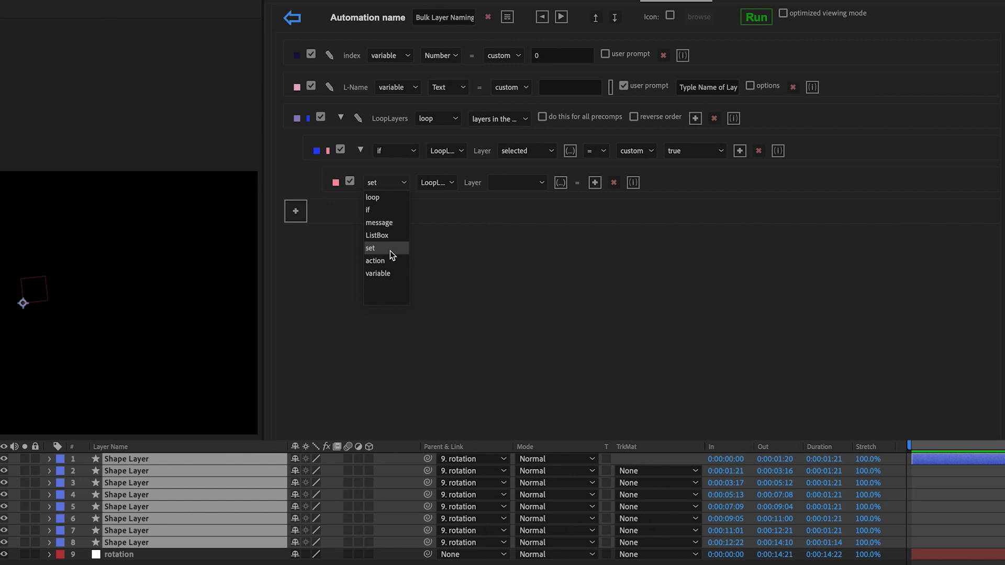
{"action": "left_click", "coordinate": [435, 183]}
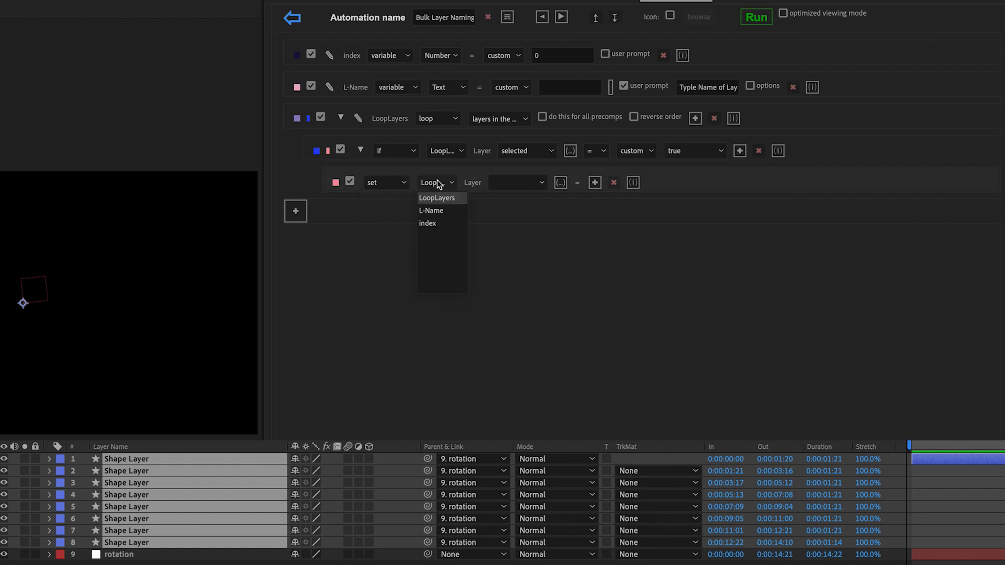
{"action": "left_click", "coordinate": [432, 225]}
{"action": "left_click", "coordinate": [538, 184]}
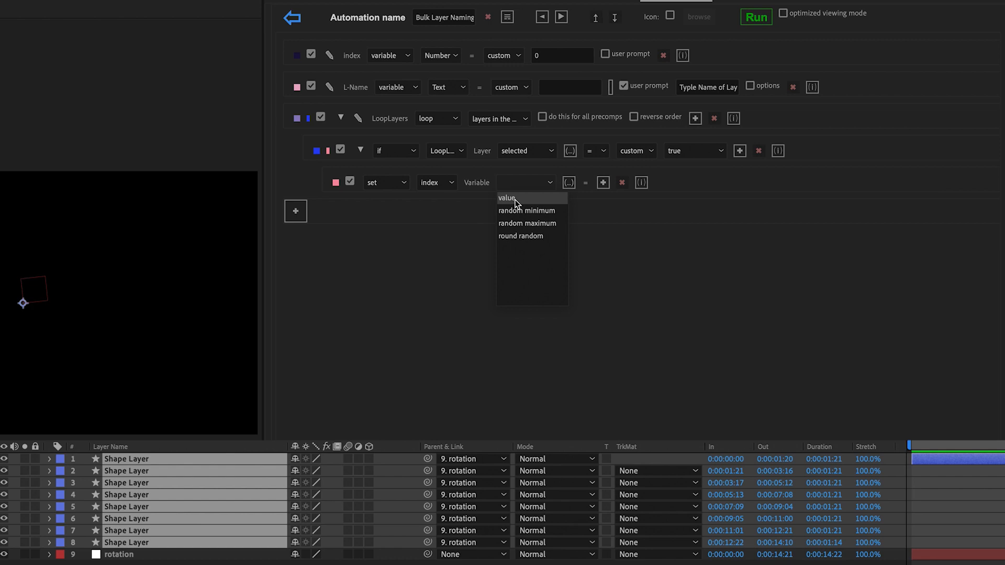
{"action": "left_click", "coordinate": [516, 198]}
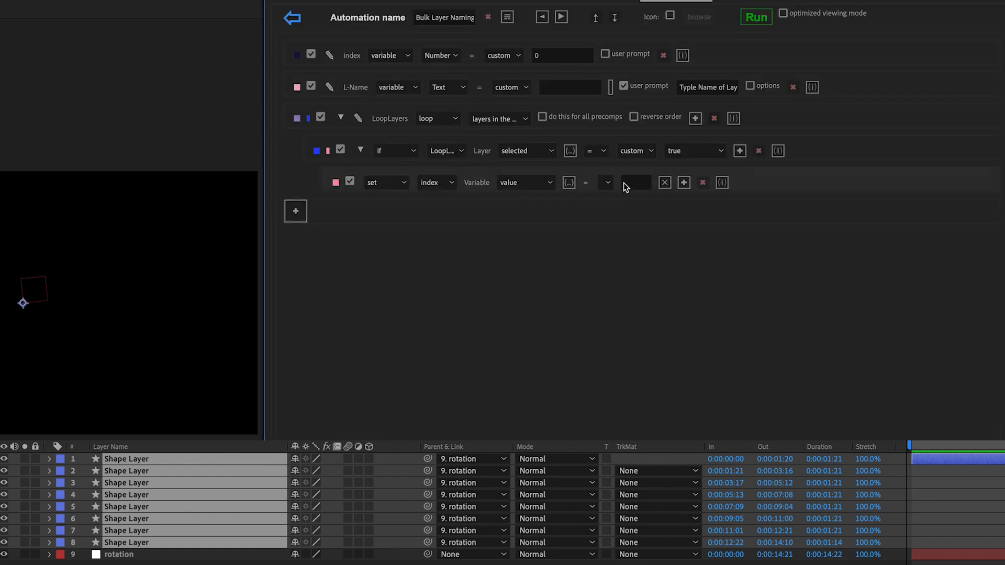
- Assign the LoopLayers layer's index as the new value in the set line
{"action": "left_click", "coordinate": [607, 183]}
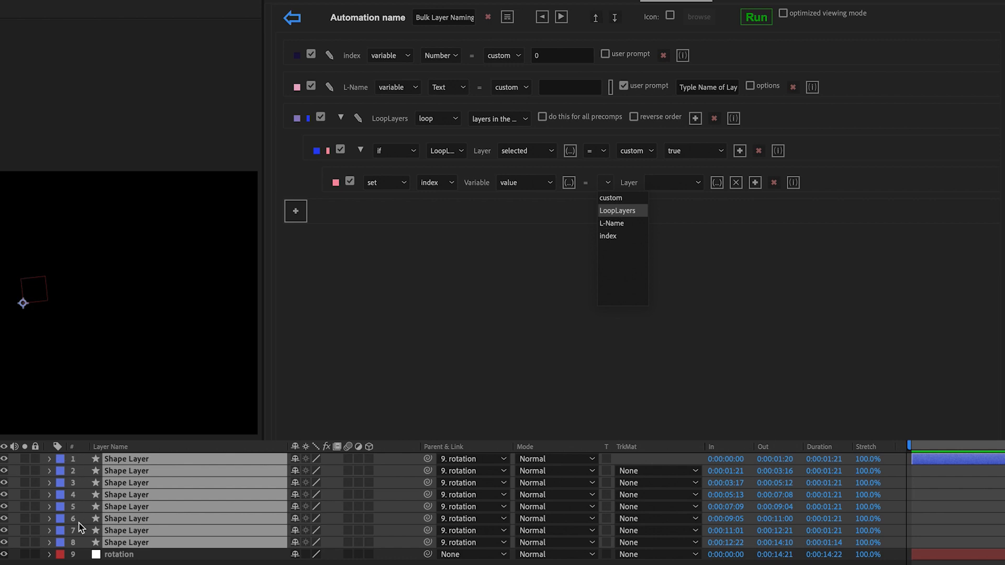
{"action": "left_click", "coordinate": [617, 210]}
{"action": "left_click", "coordinate": [672, 183]}
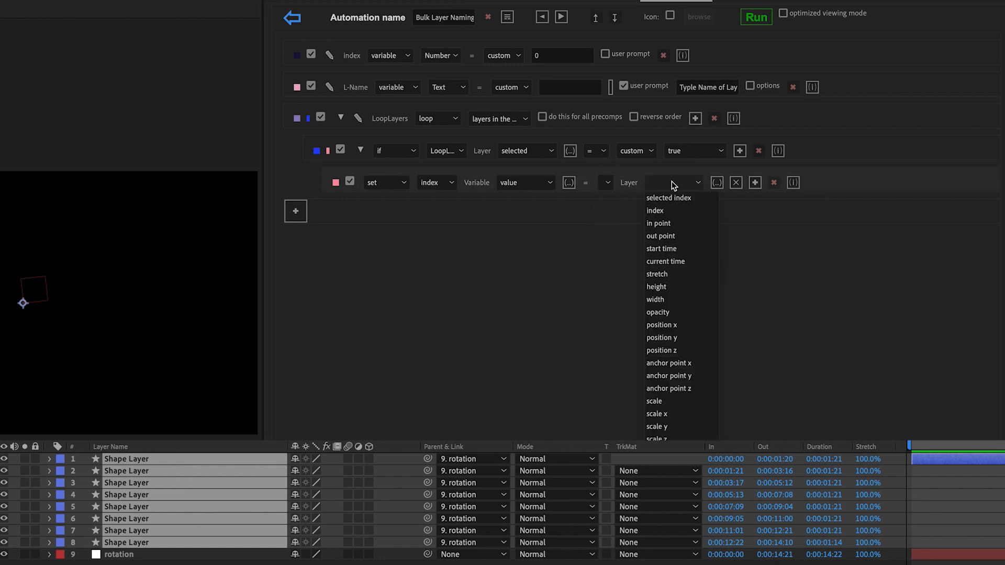
{"action": "left_click", "coordinate": [667, 208]}
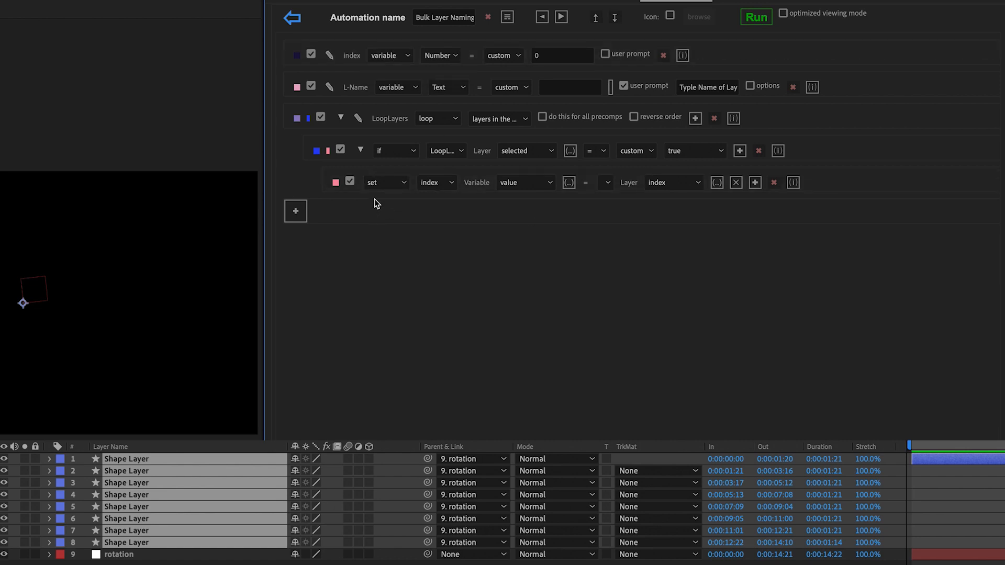
{"action": "left_click", "coordinate": [428, 183]}
{"action": "left_click", "coordinate": [428, 224]}
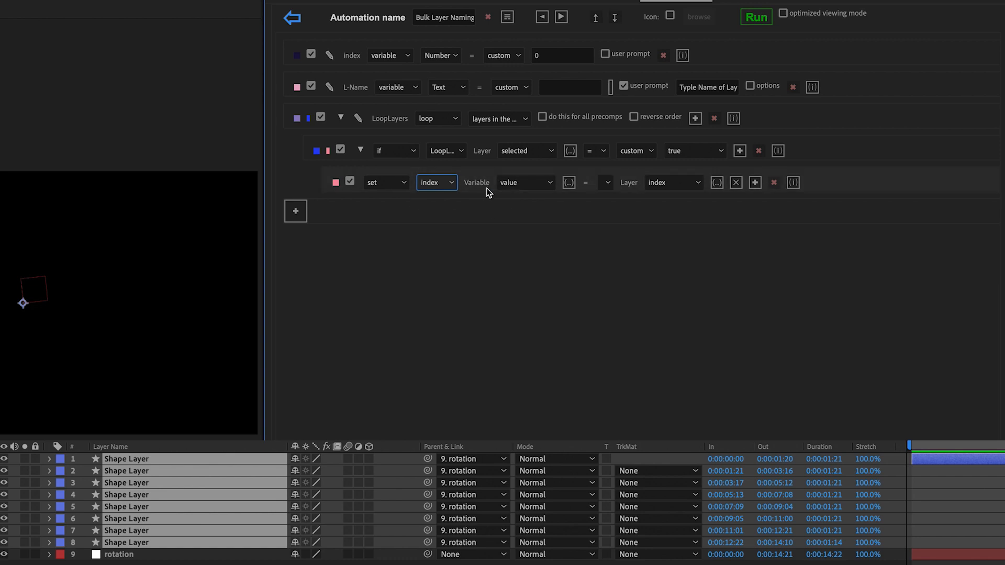
{"action": "left_click", "coordinate": [607, 184]}
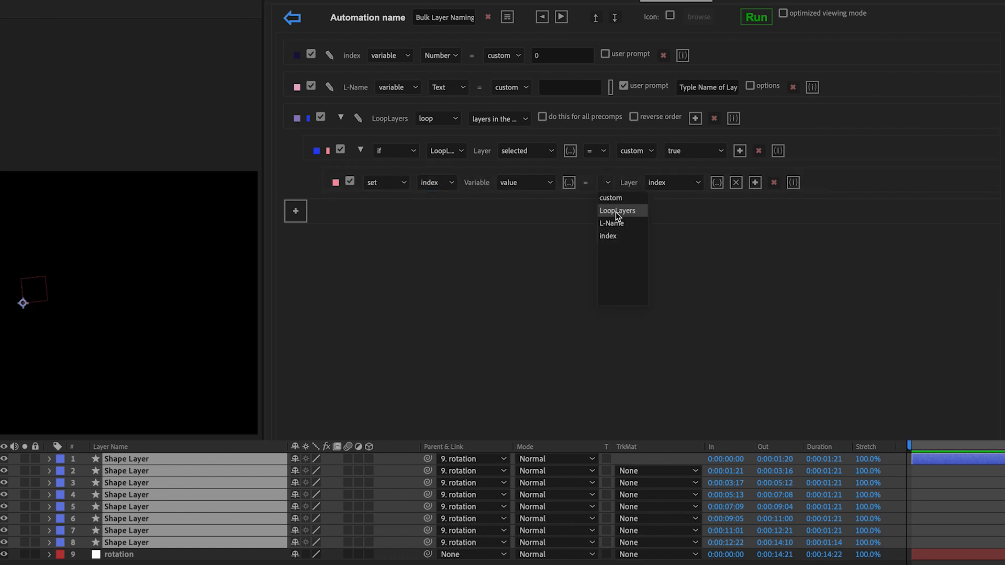
{"action": "left_click", "coordinate": [674, 183]}
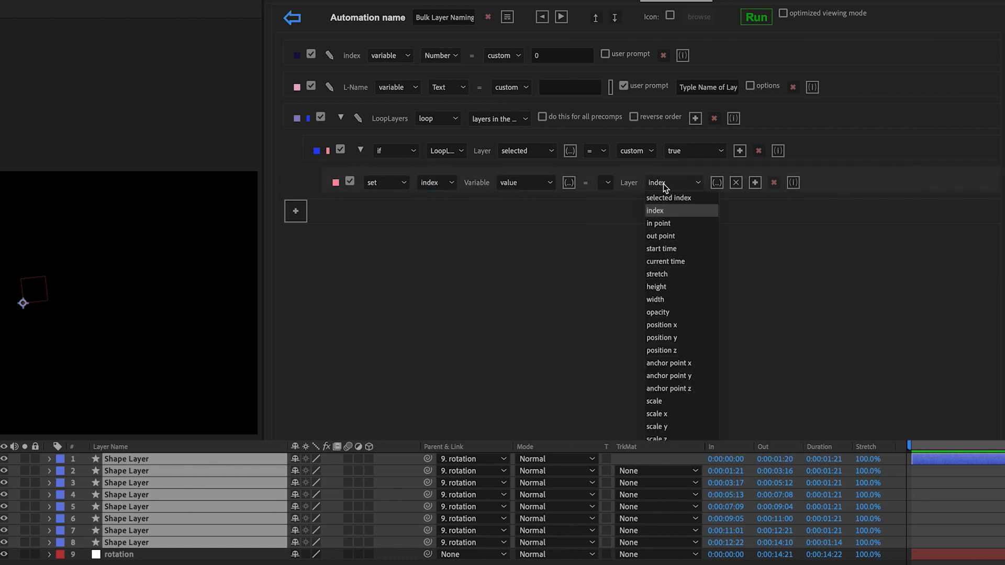
{"action": "left_click", "coordinate": [664, 184]}
{"action": "left_click", "coordinate": [607, 183]}
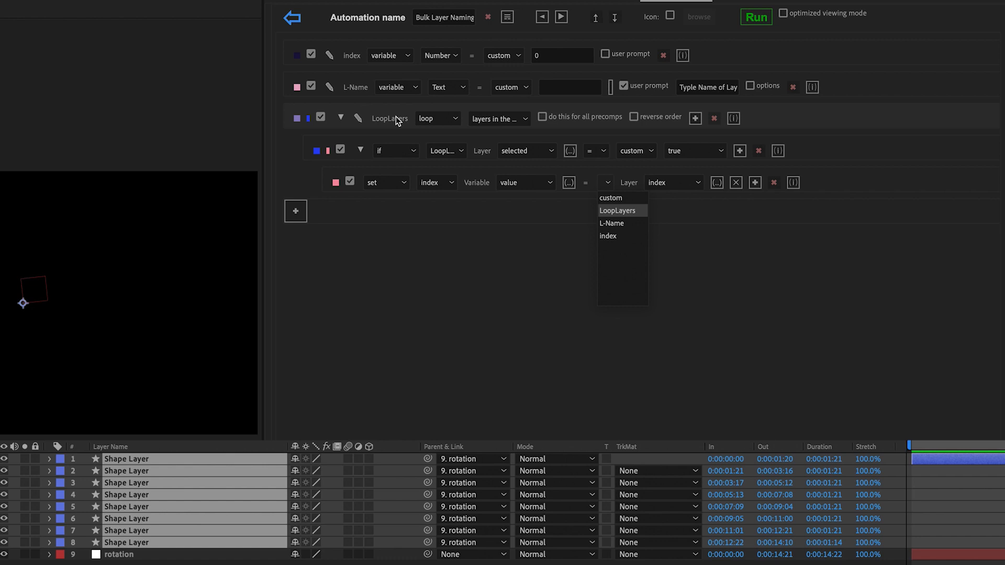
{"action": "left_click", "coordinate": [768, 224]}
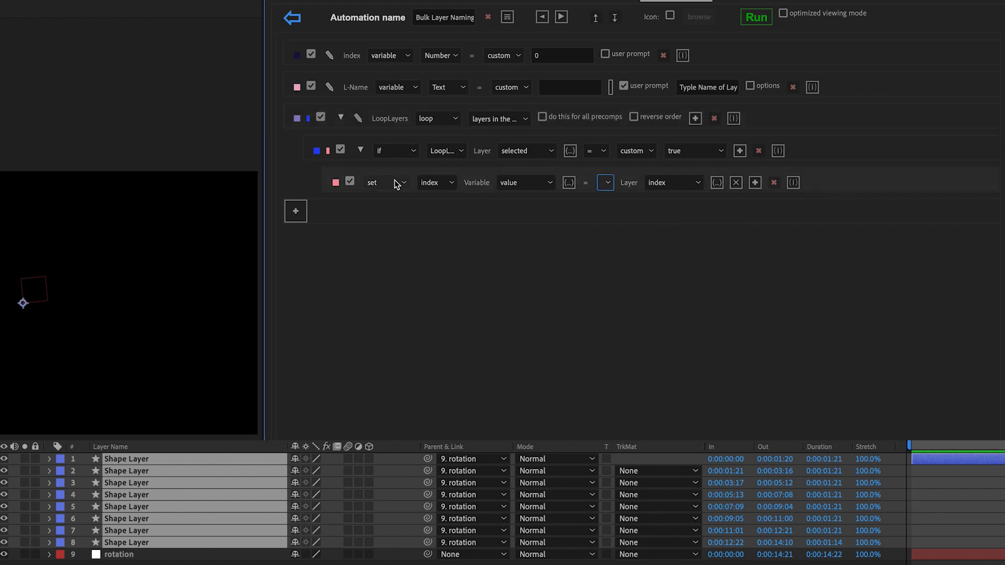
- Add a second set line inside the If condition, below the line that sets index
{"action": "left_click", "coordinate": [740, 151]}
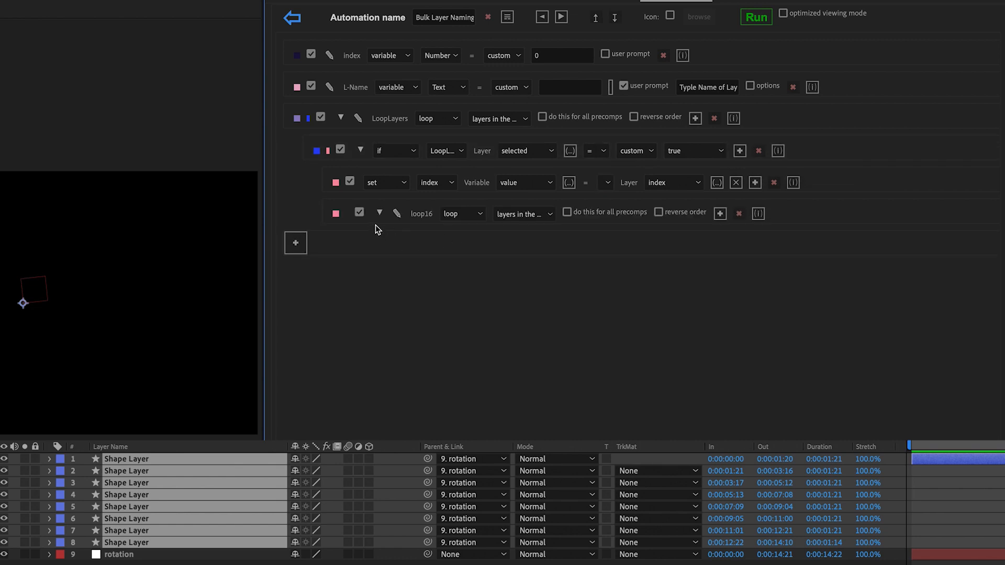
{"action": "left_click", "coordinate": [465, 214]}
{"action": "left_click", "coordinate": [460, 281]}
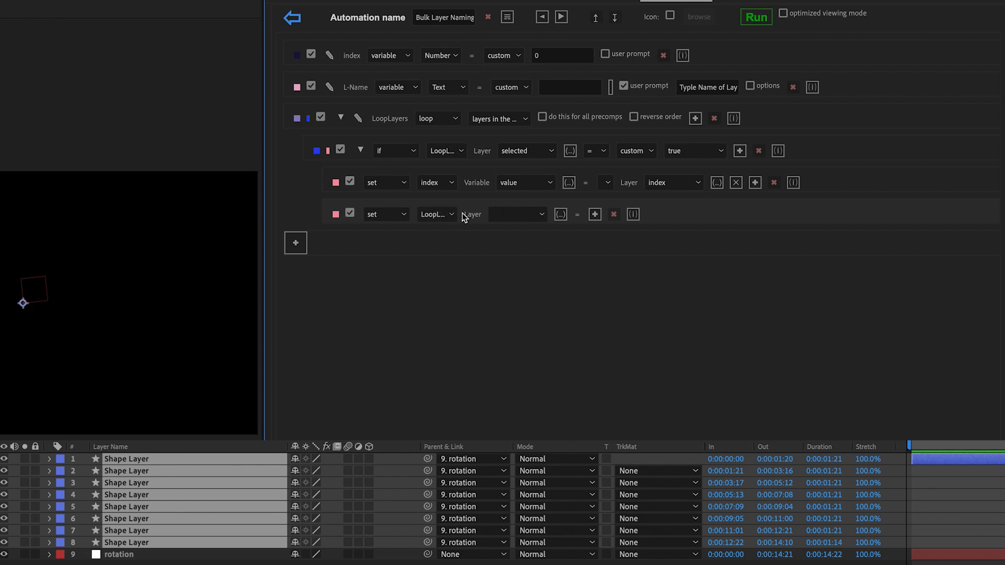
- Target the LoopLayers layer's name property in the second set line
{"action": "left_click", "coordinate": [441, 220]}
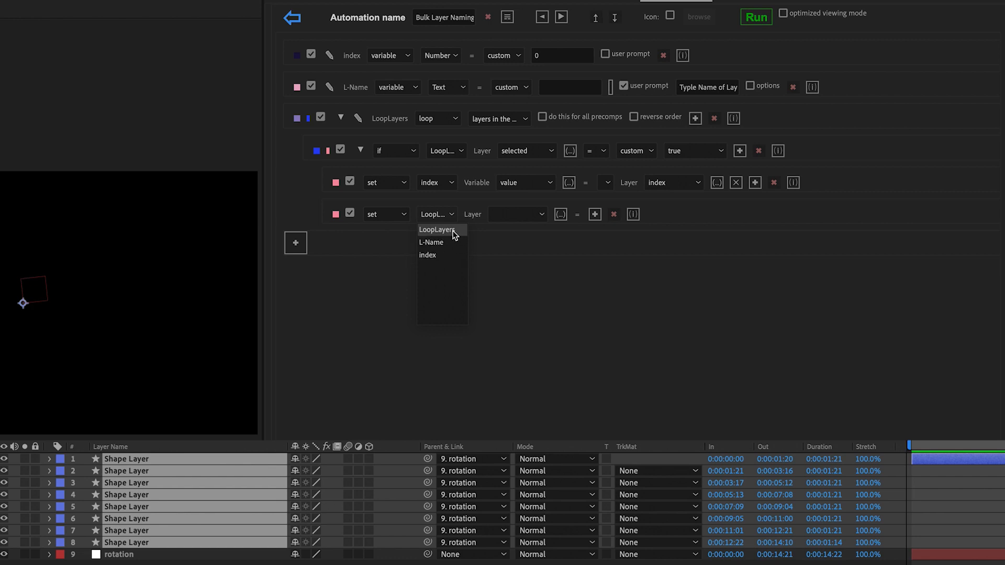
{"action": "left_click", "coordinate": [453, 230]}
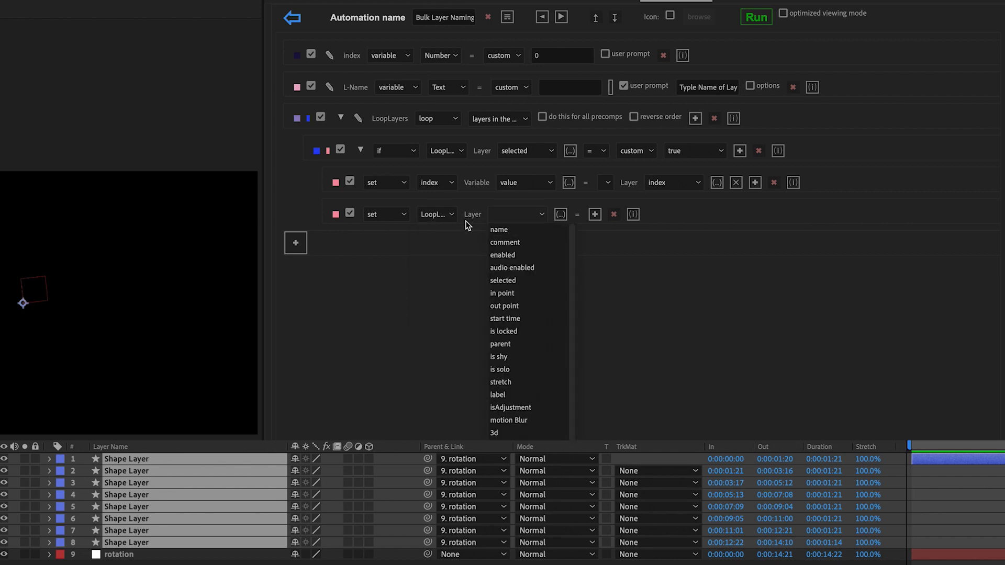
{"action": "left_click", "coordinate": [505, 232]}
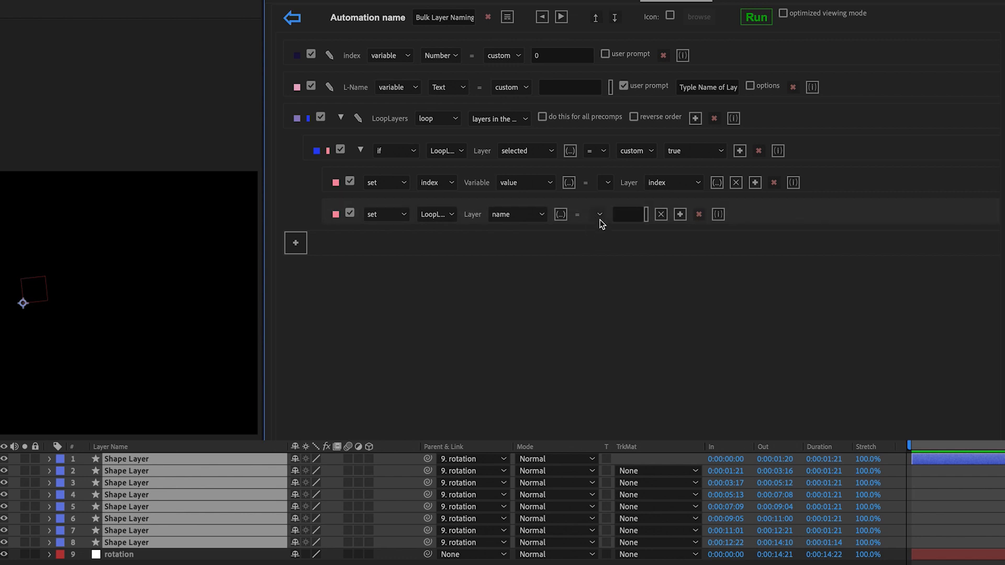
- Assign the L-Name variable's value as the new layer name in the second set line
{"action": "left_click", "coordinate": [600, 216]}
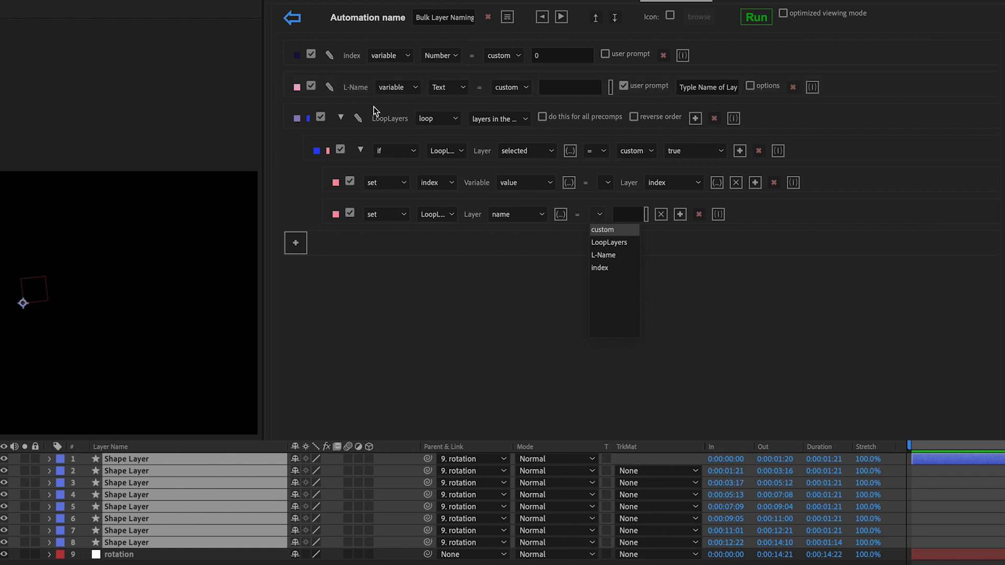
{"action": "left_click", "coordinate": [605, 256]}
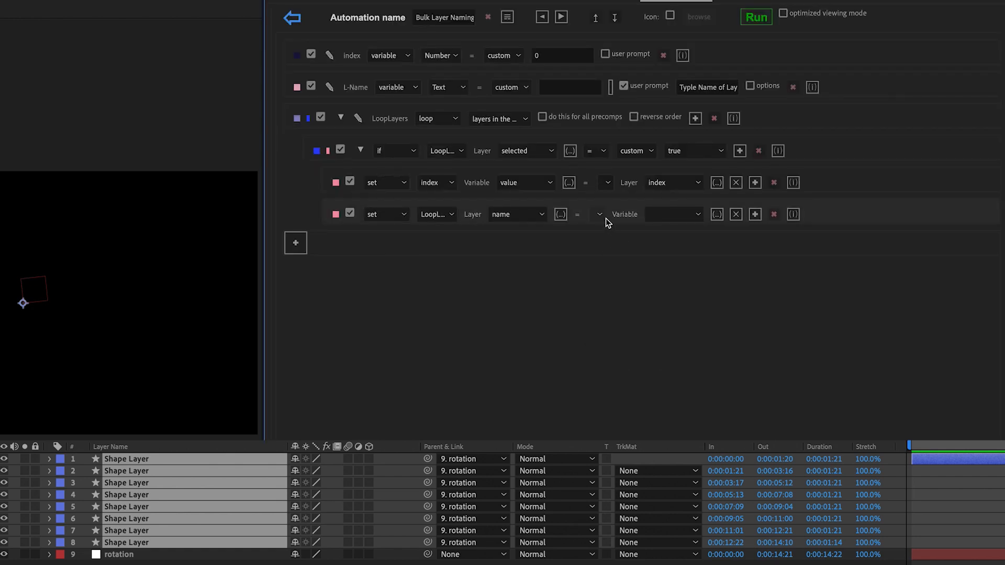
{"action": "left_click", "coordinate": [600, 218]}
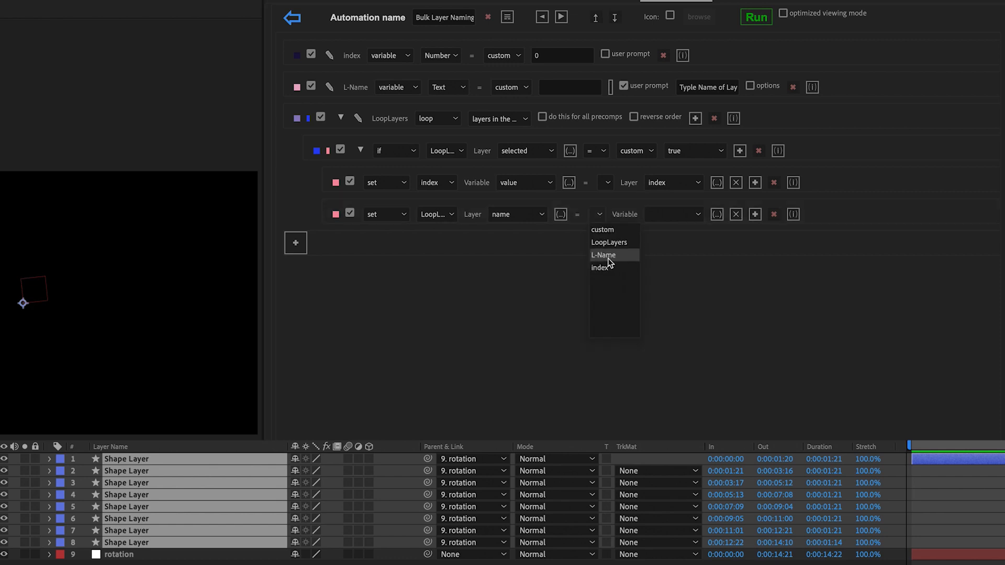
{"action": "left_click", "coordinate": [671, 216]}
{"action": "left_click", "coordinate": [655, 230]}
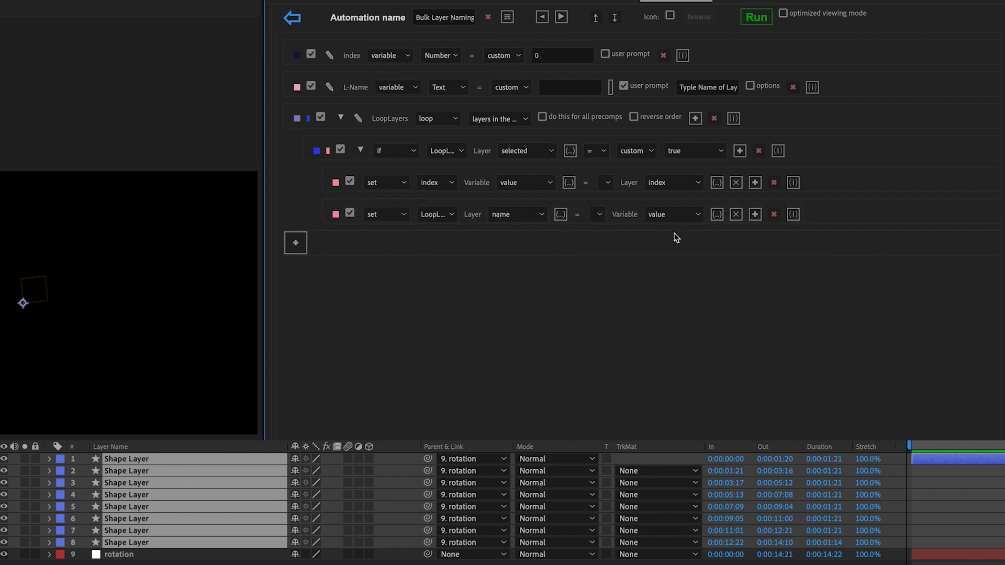
- Append the index variable's value to the layer name with a + operator
{"action": "left_click", "coordinate": [755, 214]}
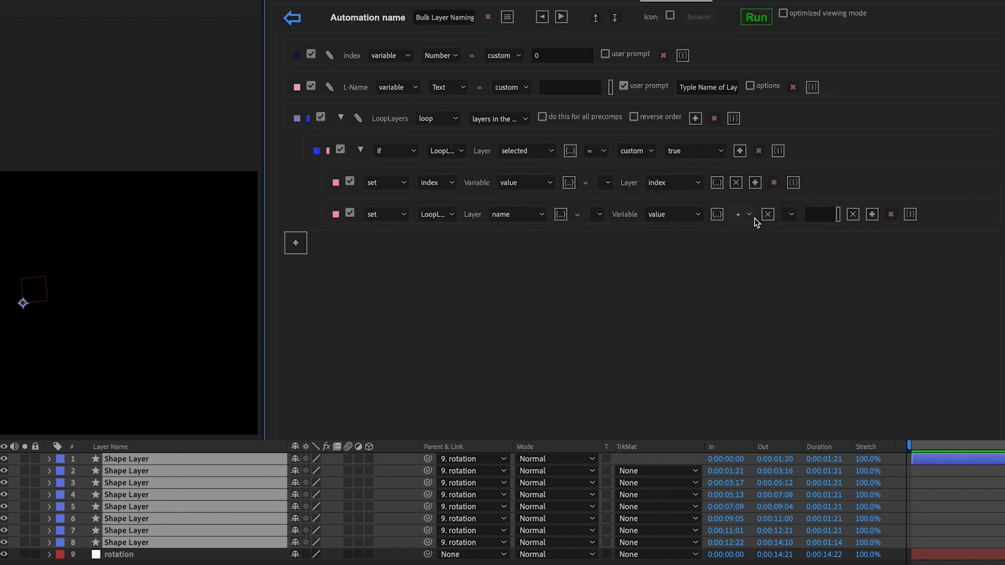
{"action": "left_click", "coordinate": [790, 216]}
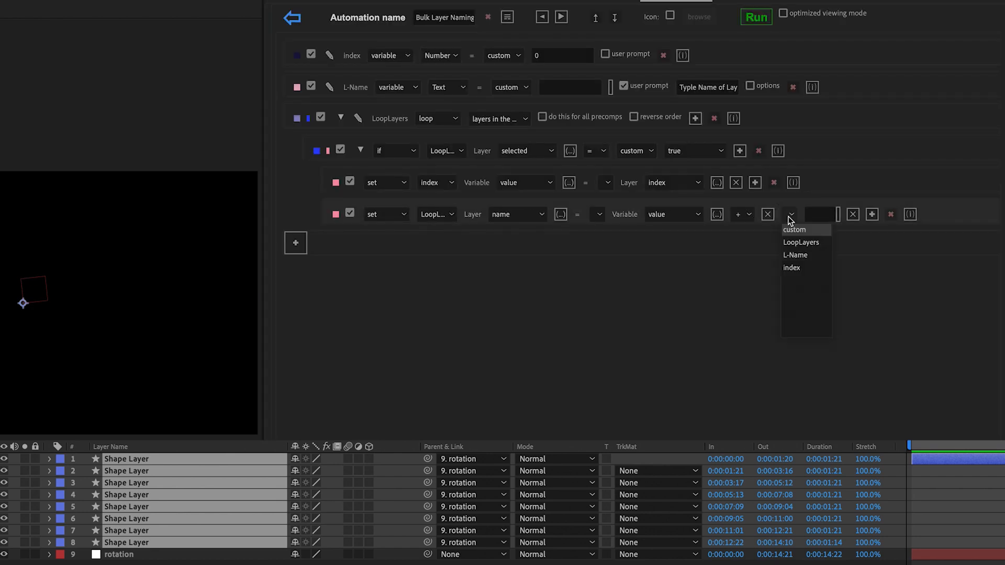
{"action": "left_click", "coordinate": [796, 269]}
{"action": "left_click", "coordinate": [865, 214]}
{"action": "left_click", "coordinate": [858, 231]}
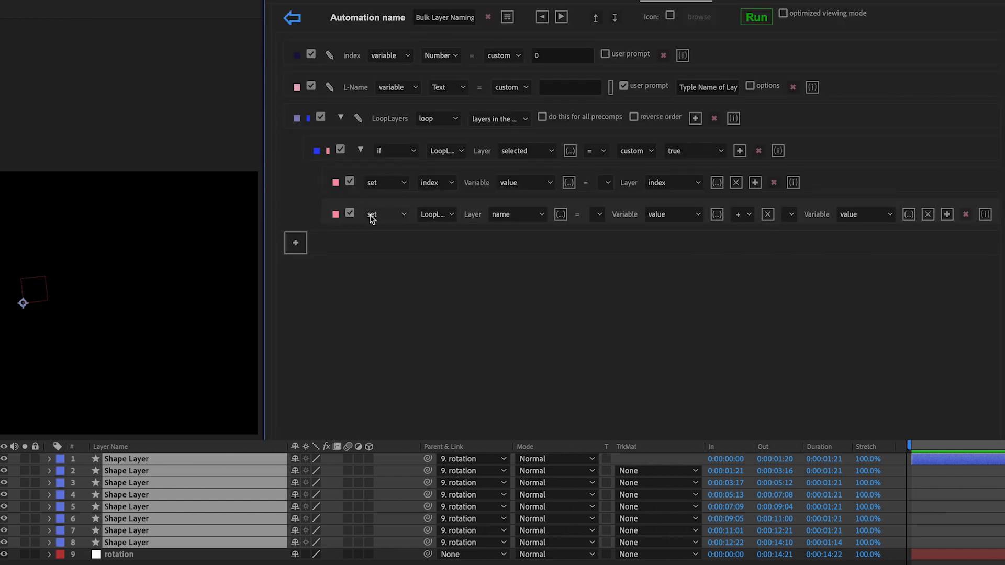
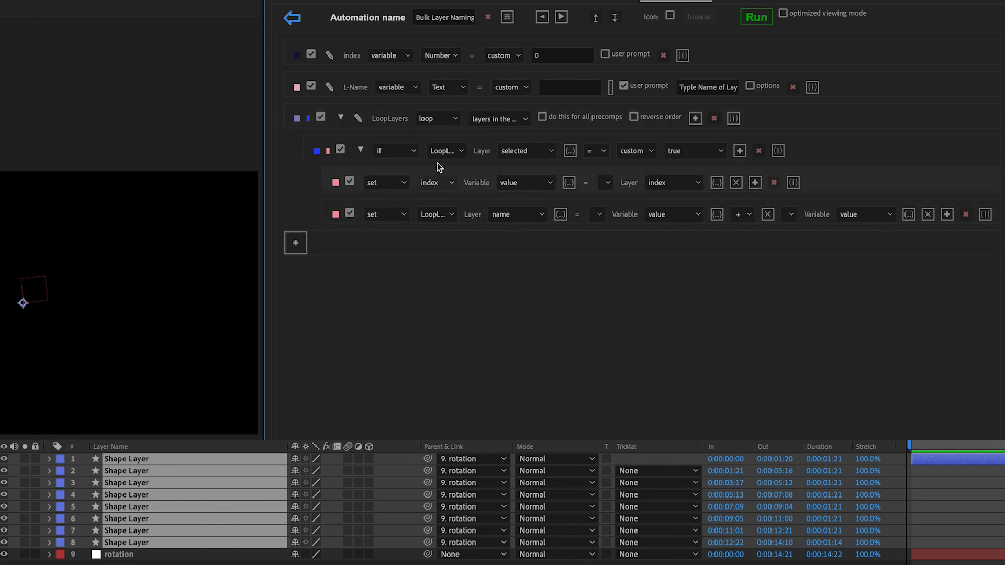
- Add a top-level If condition below the LoopLayers loop that tests the value of the index variable
{"action": "left_click", "coordinate": [294, 246]}
{"action": "left_click", "coordinate": [416, 245]}
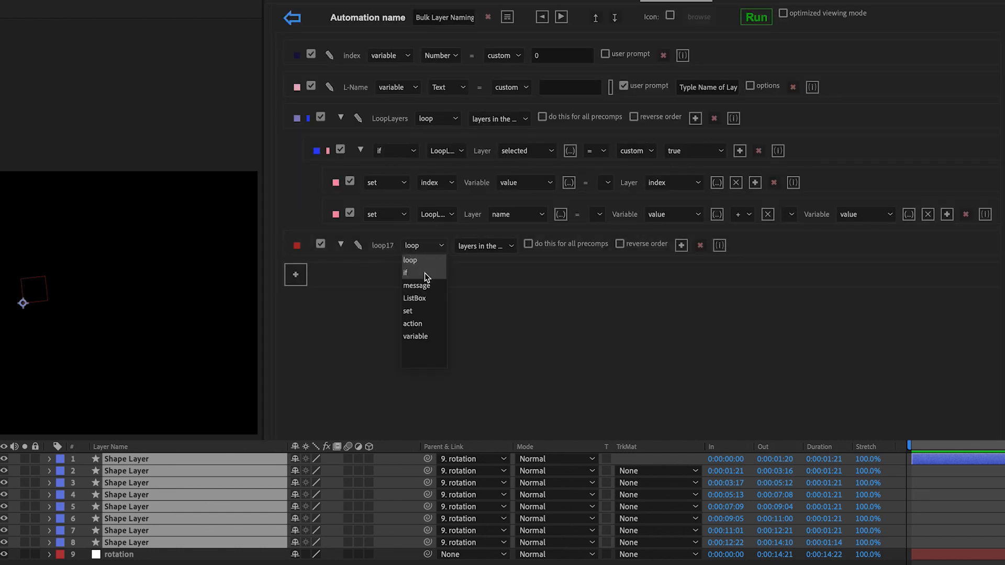
{"action": "left_click", "coordinate": [425, 272]}
{"action": "left_click", "coordinate": [429, 249]}
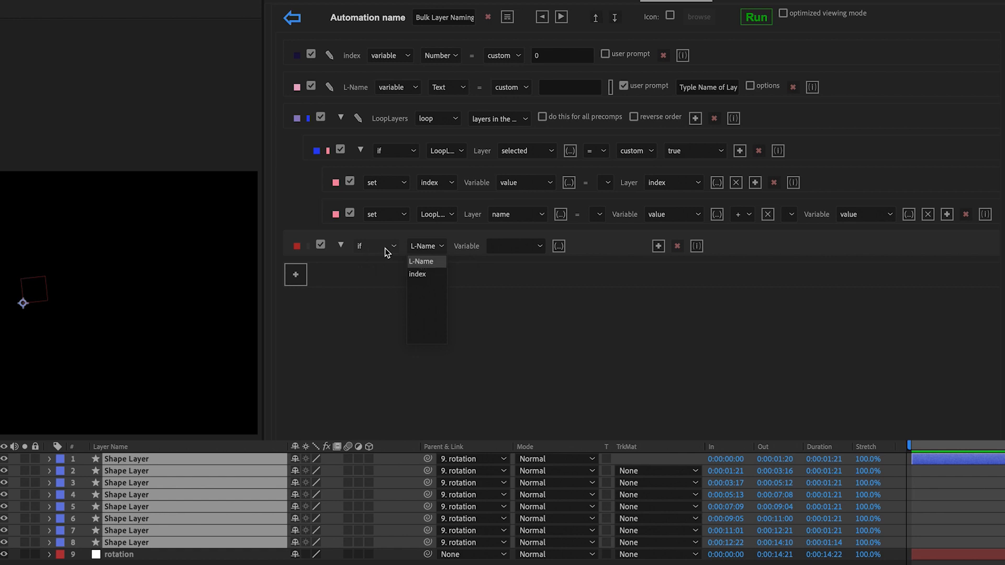
{"action": "left_click", "coordinate": [421, 274]}
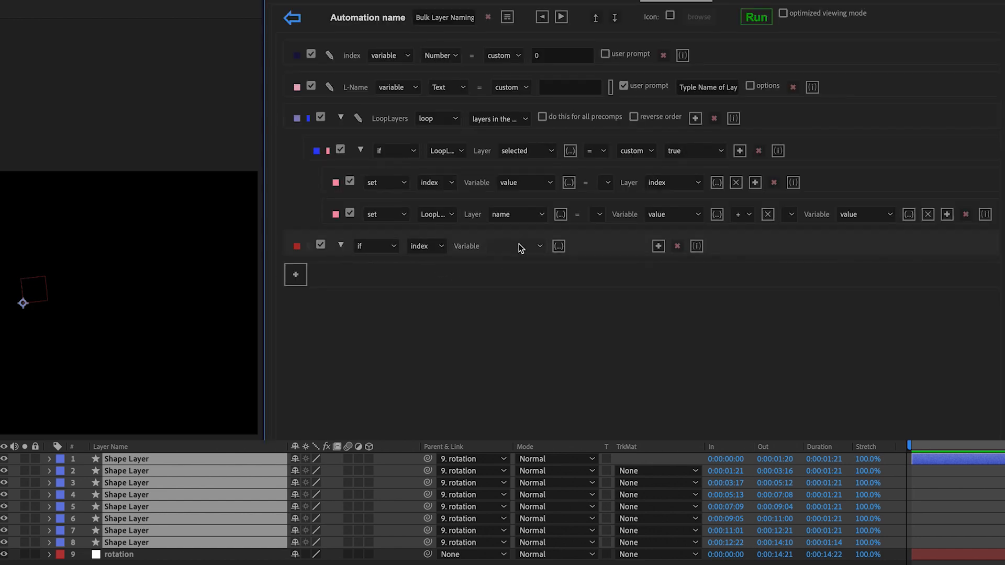
{"action": "left_click", "coordinate": [518, 246]}
{"action": "left_click", "coordinate": [512, 262]}
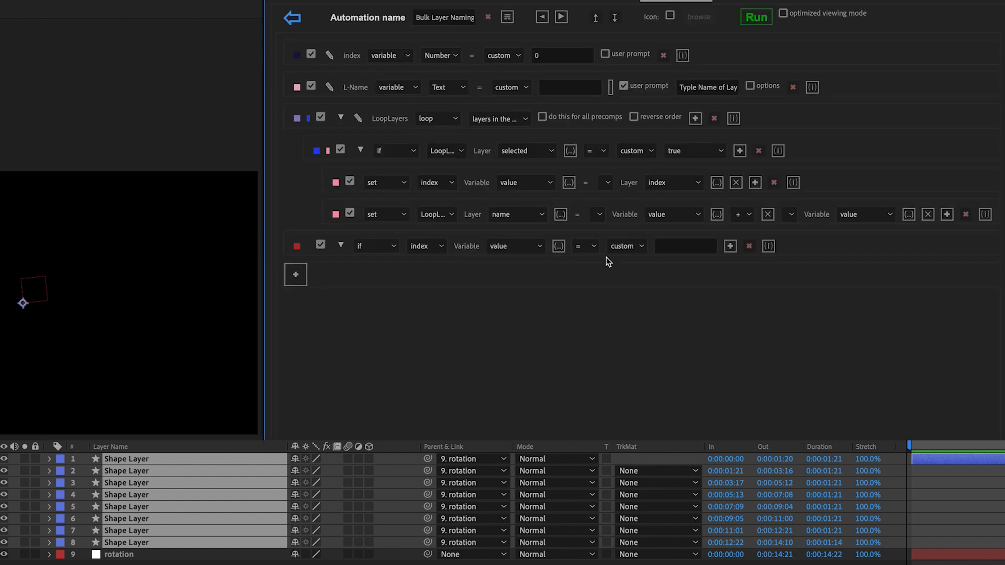
- Set the new If condition to compare index as equal to the custom value 0
{"action": "left_click", "coordinate": [593, 249]}
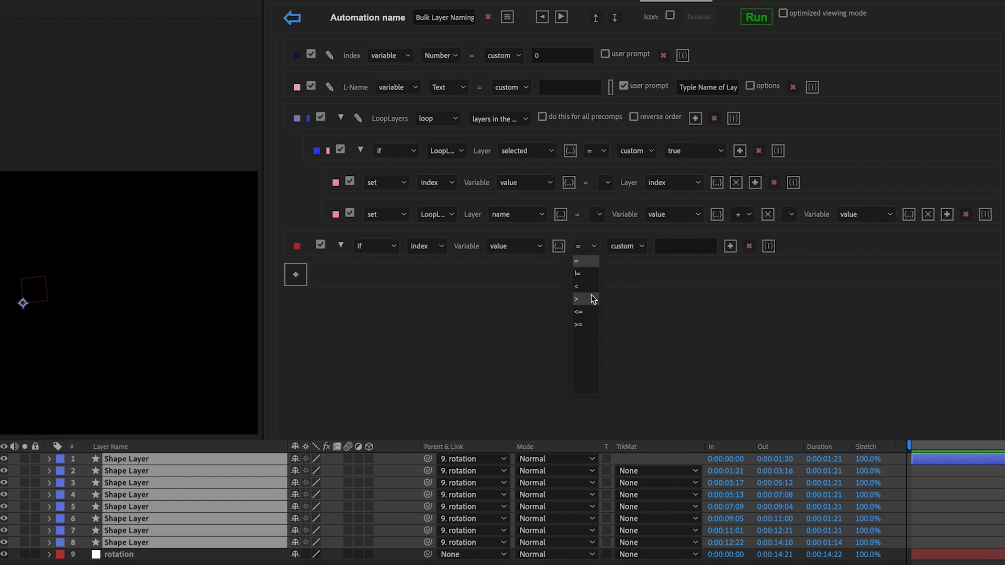
{"action": "left_click", "coordinate": [589, 261]}
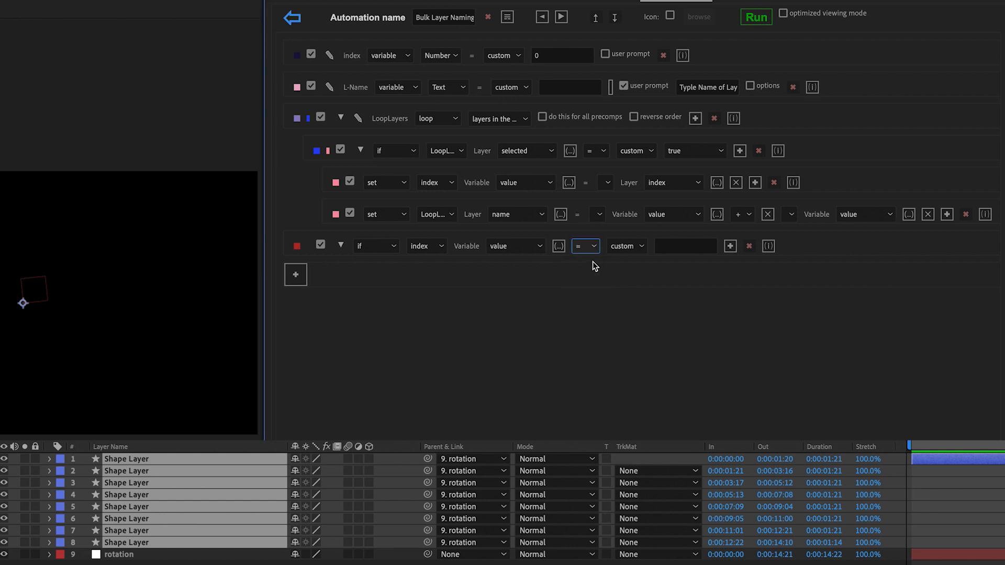
{"action": "left_click", "coordinate": [671, 249]}
{"action": "type", "text": "0"}
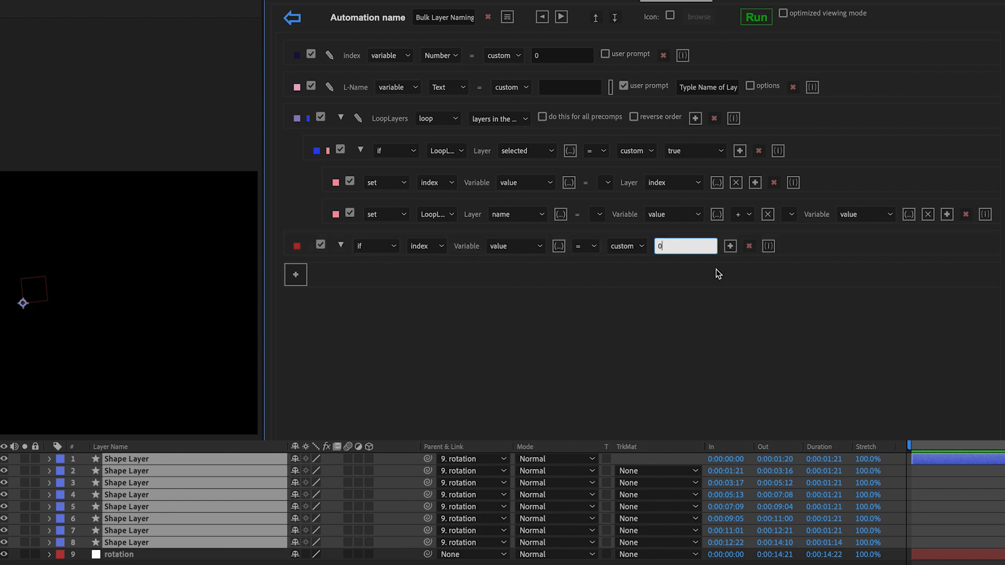
- Add a message line inside the index = 0 condition with the custom text "No Layer Selected"
{"action": "left_click", "coordinate": [730, 246]}
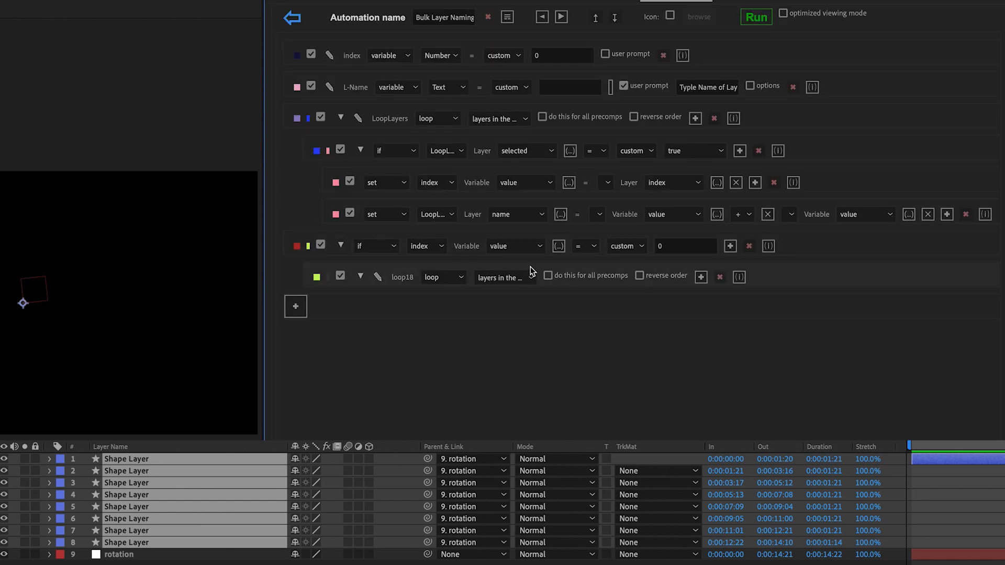
{"action": "left_click", "coordinate": [445, 278]}
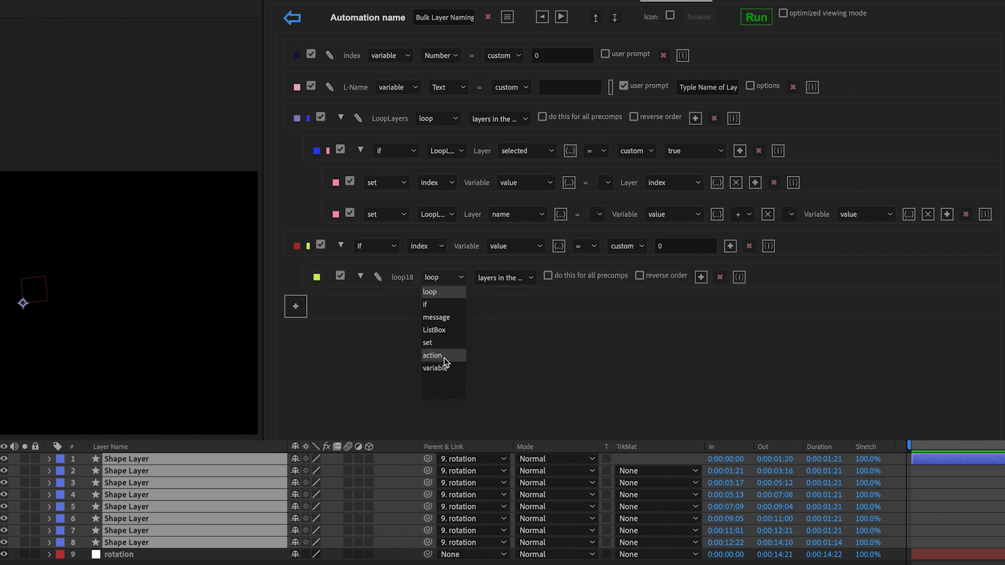
{"action": "left_click", "coordinate": [438, 316]}
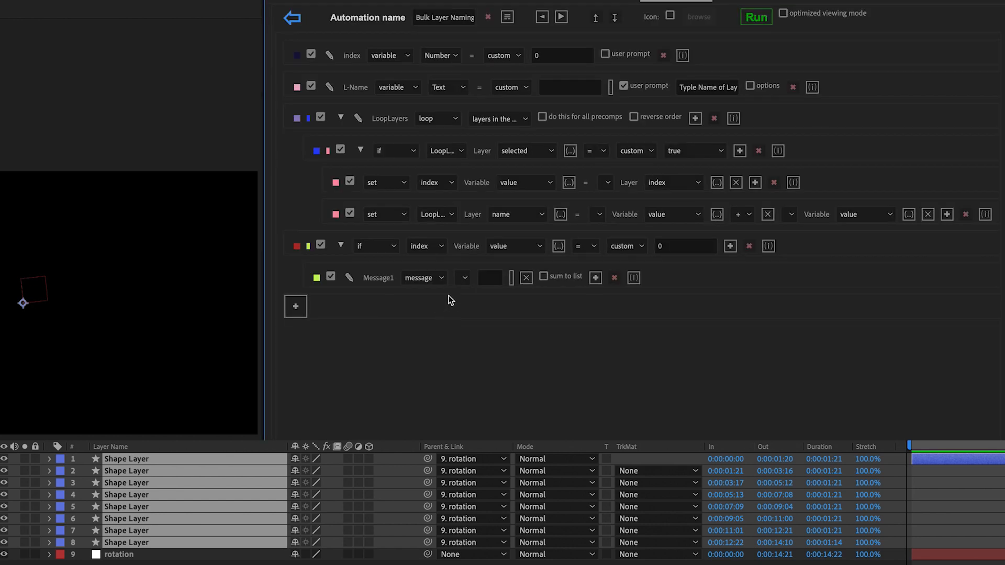
{"action": "left_click", "coordinate": [464, 278]}
{"action": "left_click", "coordinate": [489, 278]}
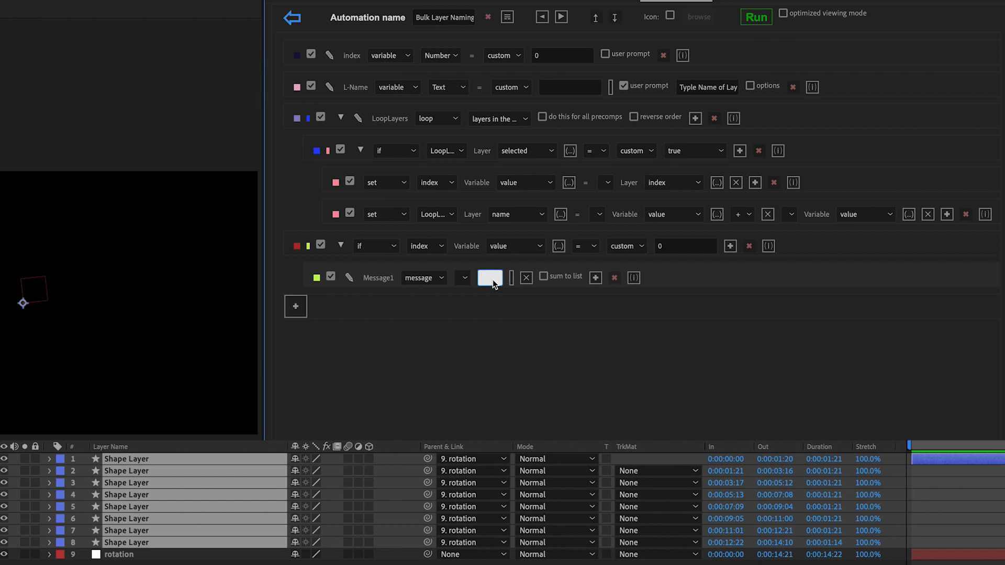
{"action": "type", "text": "Layer Selected"}
- Add another top-level If condition below the No Layer Selected message, testing the index variable's value
{"action": "left_click", "coordinate": [296, 307]}
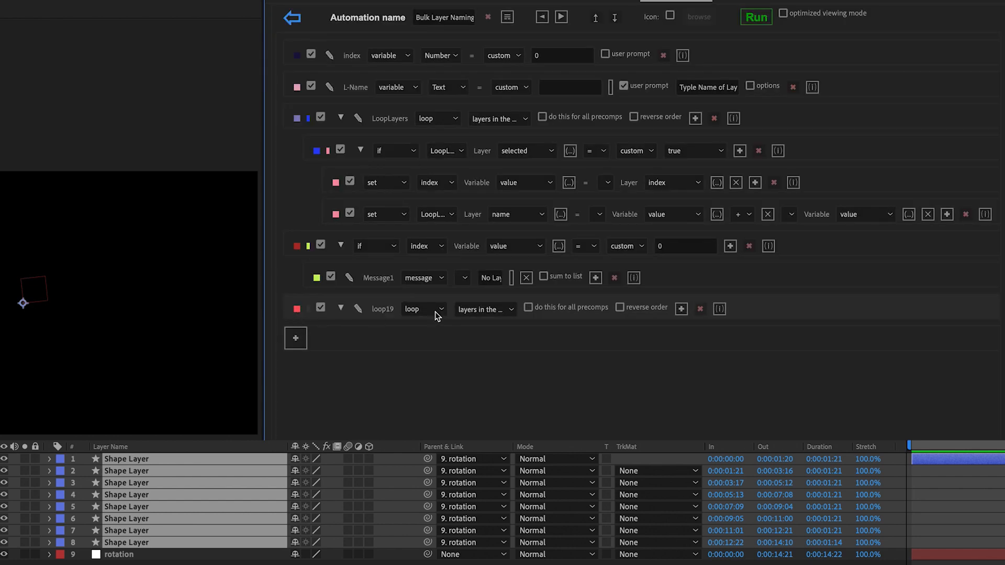
{"action": "left_click", "coordinate": [428, 316]}
{"action": "left_click", "coordinate": [419, 334]}
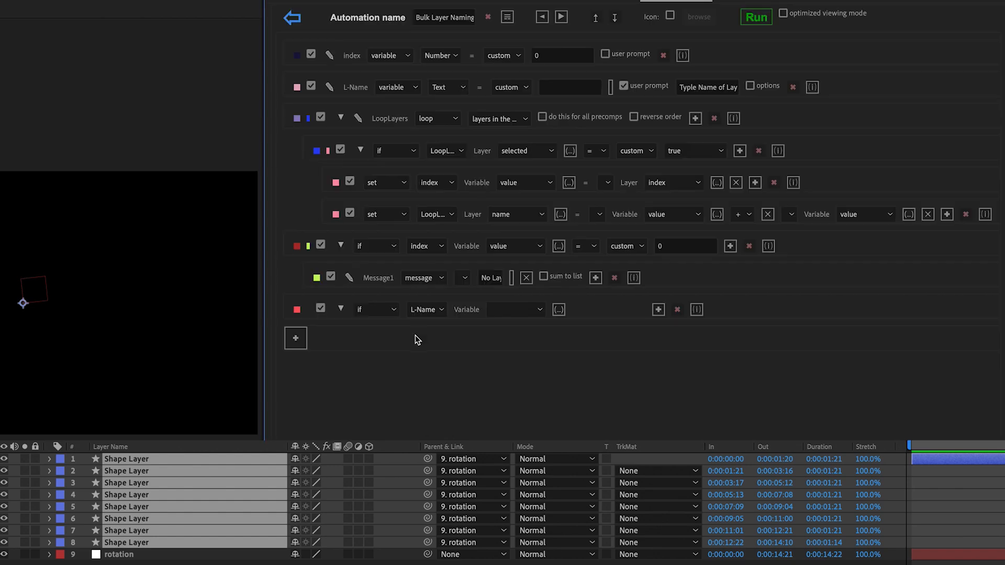
{"action": "left_click", "coordinate": [428, 314]}
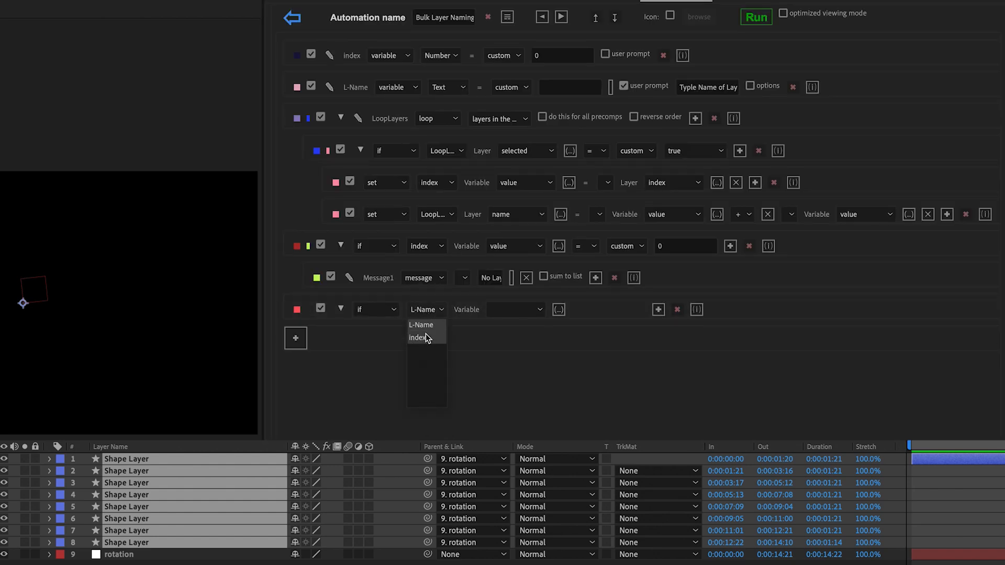
{"action": "left_click", "coordinate": [416, 338]}
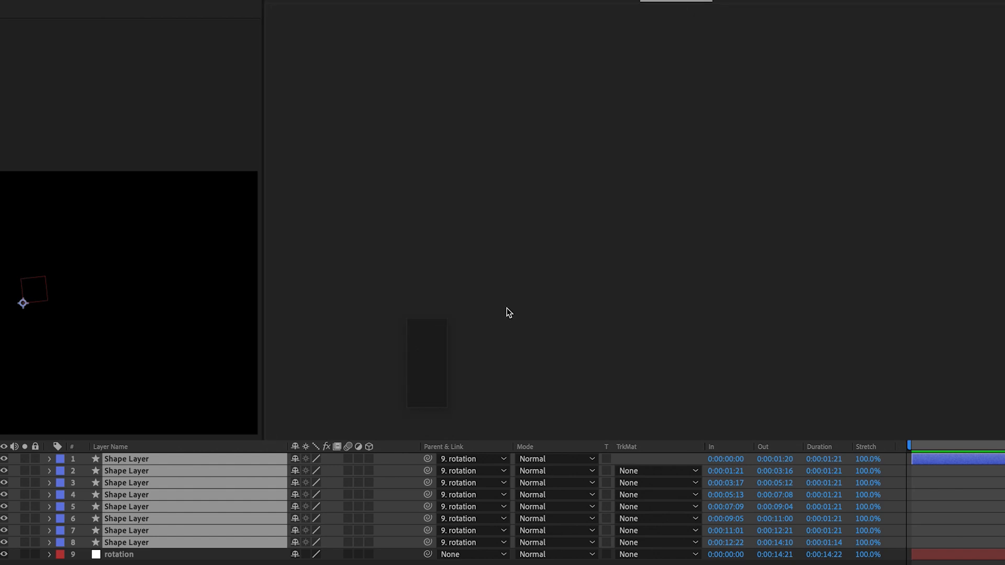
{"action": "left_click", "coordinate": [525, 311]}
{"action": "left_click", "coordinate": [510, 323]}
- Set the last If condition to check that index is greater than the custom value 0
{"action": "left_click", "coordinate": [589, 312]}
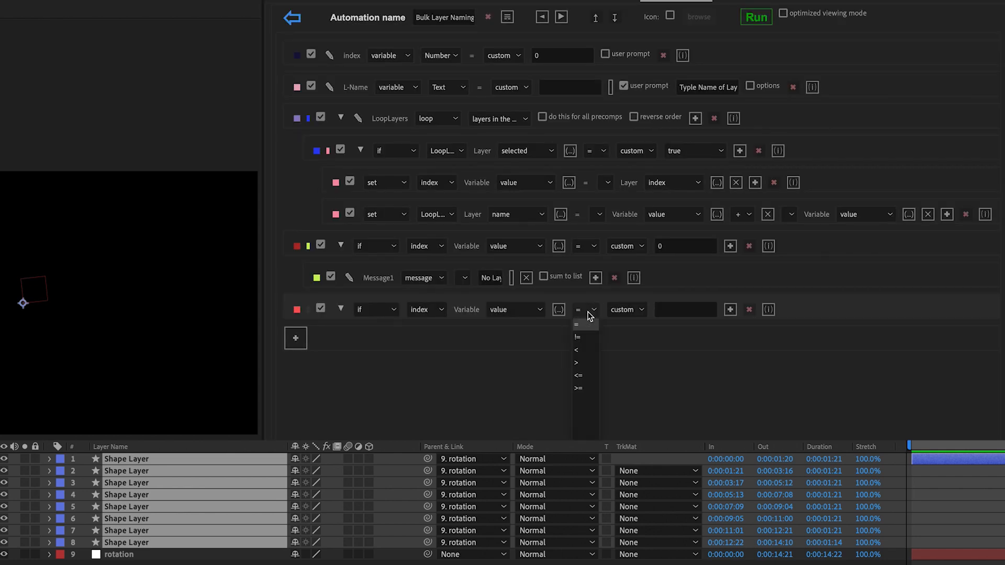
{"action": "left_click", "coordinate": [585, 366]}
{"action": "left_click", "coordinate": [681, 309]}
{"action": "type", "text": "0"}
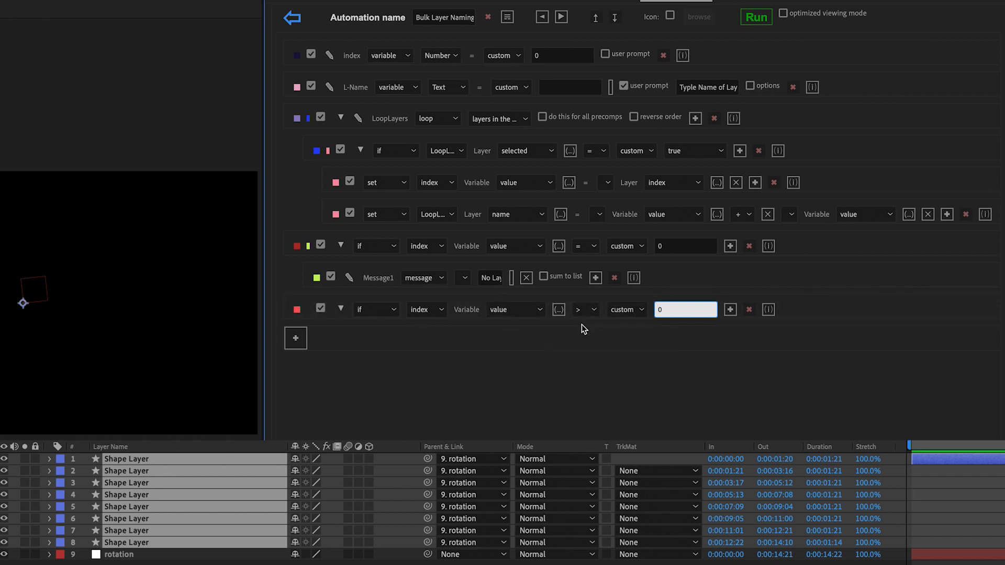
{"action": "left_click", "coordinate": [586, 309]}
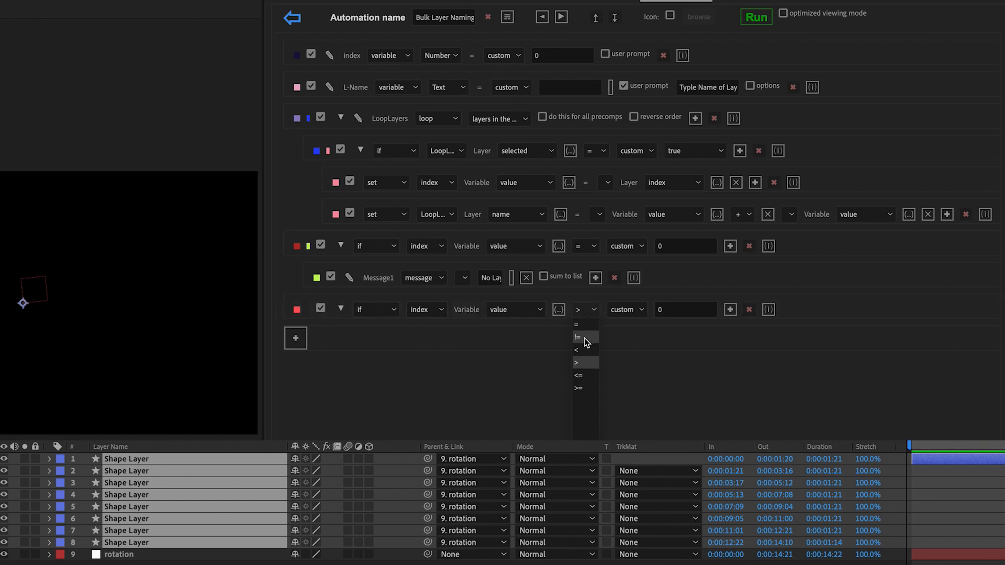
{"action": "left_click", "coordinate": [632, 342]}
- Add a message line inside the index > 0 condition with the custom text "Done"
{"action": "left_click", "coordinate": [731, 309]}
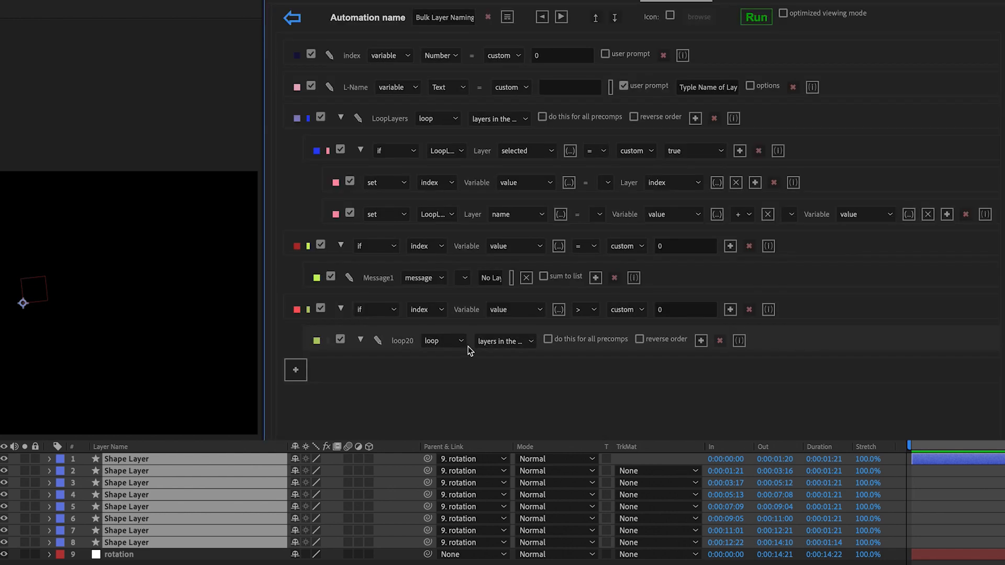
{"action": "left_click", "coordinate": [450, 349]}
{"action": "left_click", "coordinate": [446, 380]}
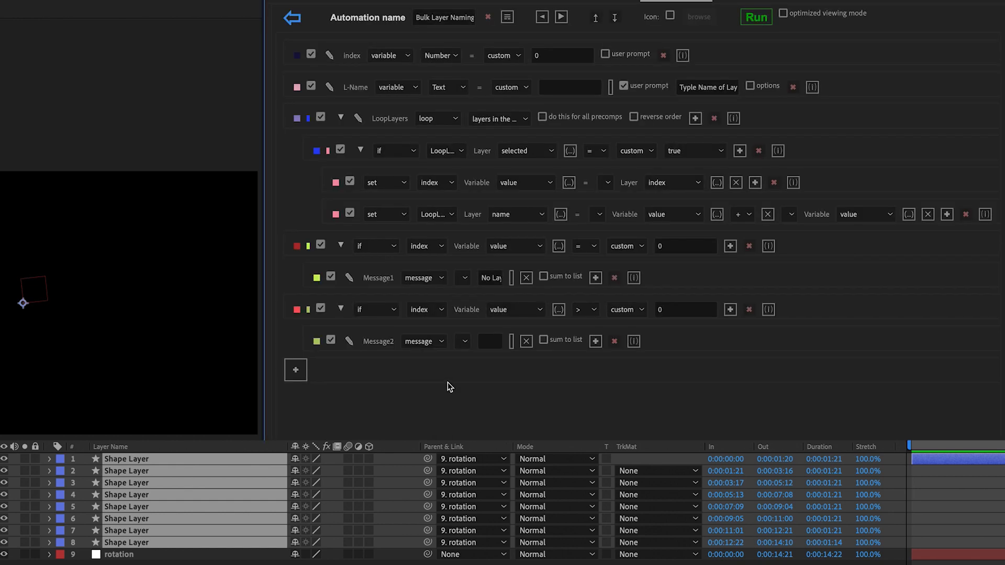
{"action": "left_click", "coordinate": [487, 342]}
{"action": "type", "text": "Done"}
{"action": "left_click", "coordinate": [497, 401]}
- Deselect all layers in the timeline, then run the automation and dismiss its message
{"action": "left_click", "coordinate": [127, 530]}
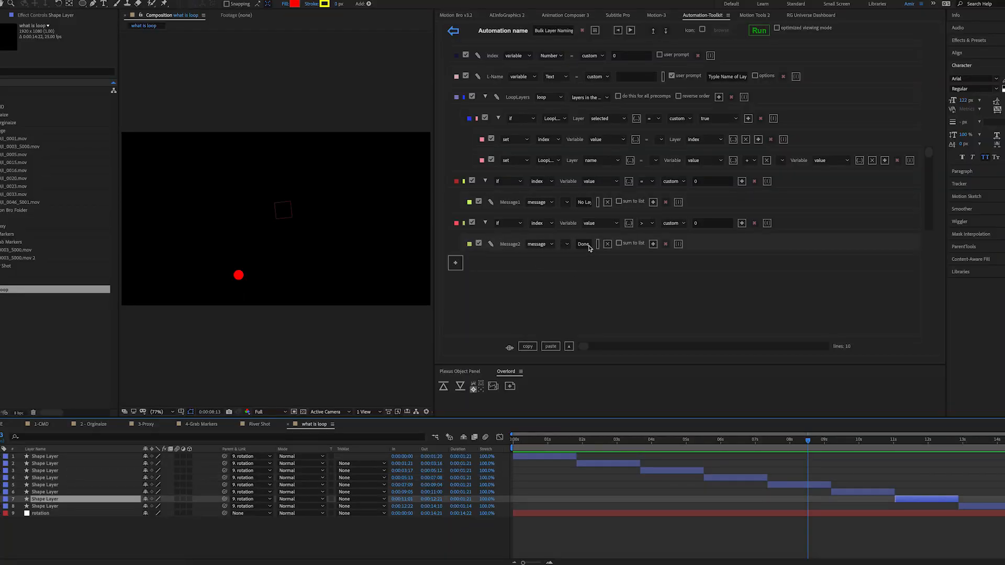
{"action": "left_click", "coordinate": [393, 536]}
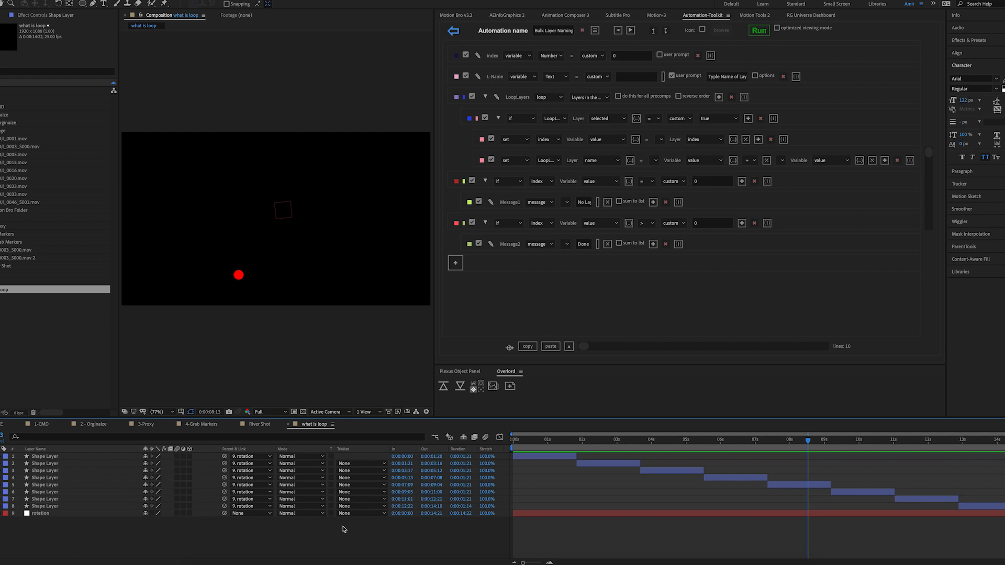
{"action": "left_click", "coordinate": [758, 32]}
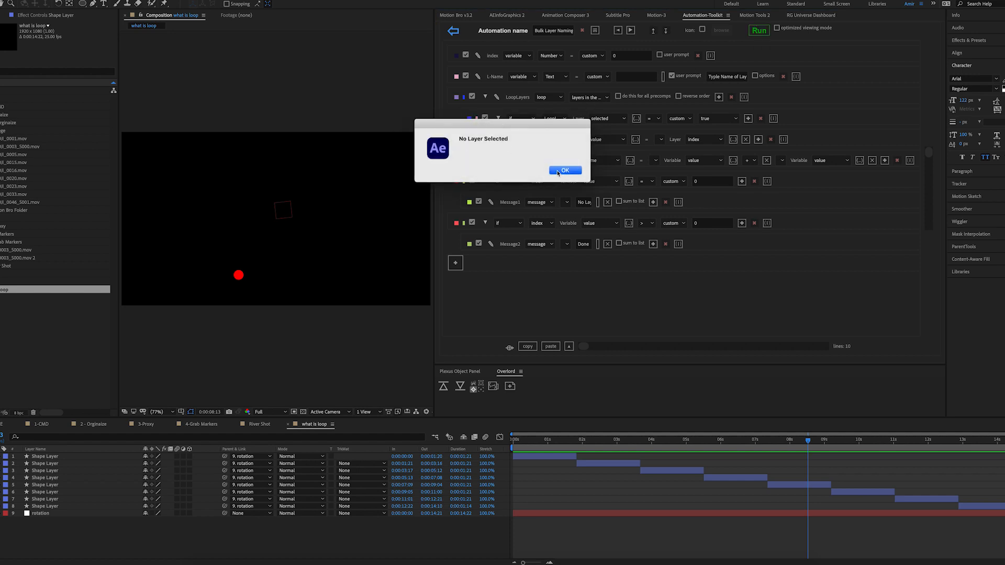
{"action": "left_click", "coordinate": [558, 173]}
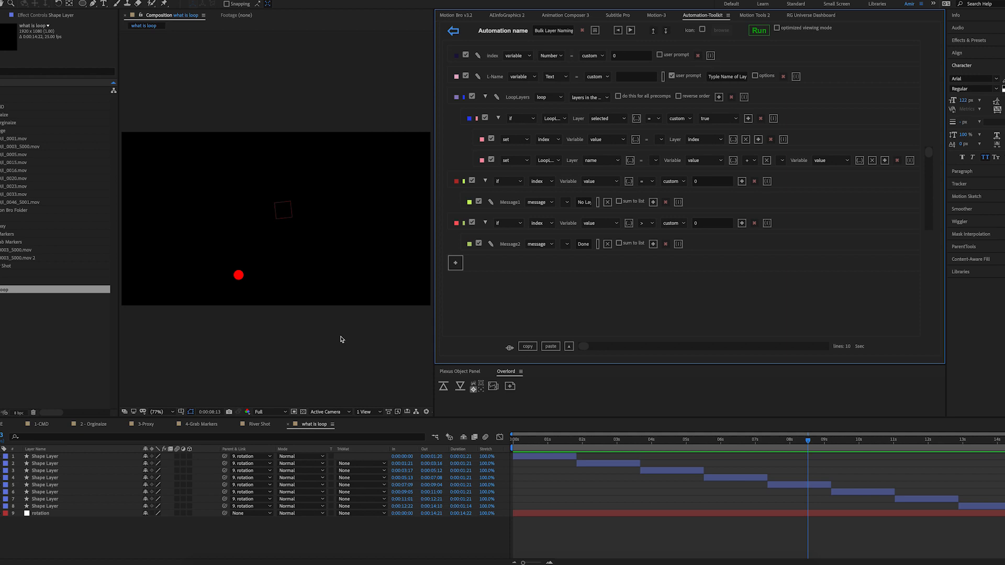
- Run the automation on the eight shape layers with "Ball_" as the layer name, and dismiss the resulting message
{"action": "left_click", "coordinate": [45, 457]}
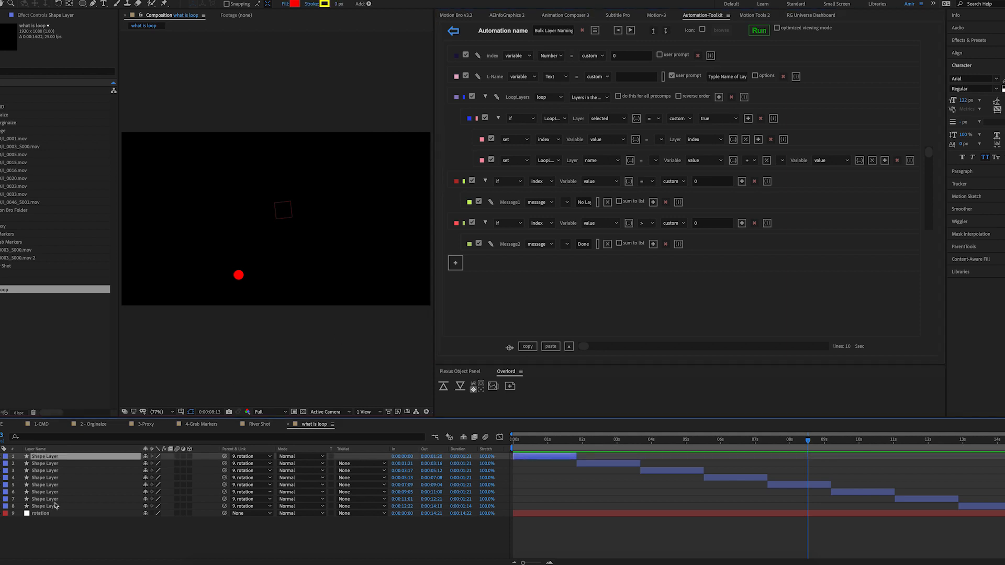
{"action": "left_click", "coordinate": [55, 506], "text": "shift"}
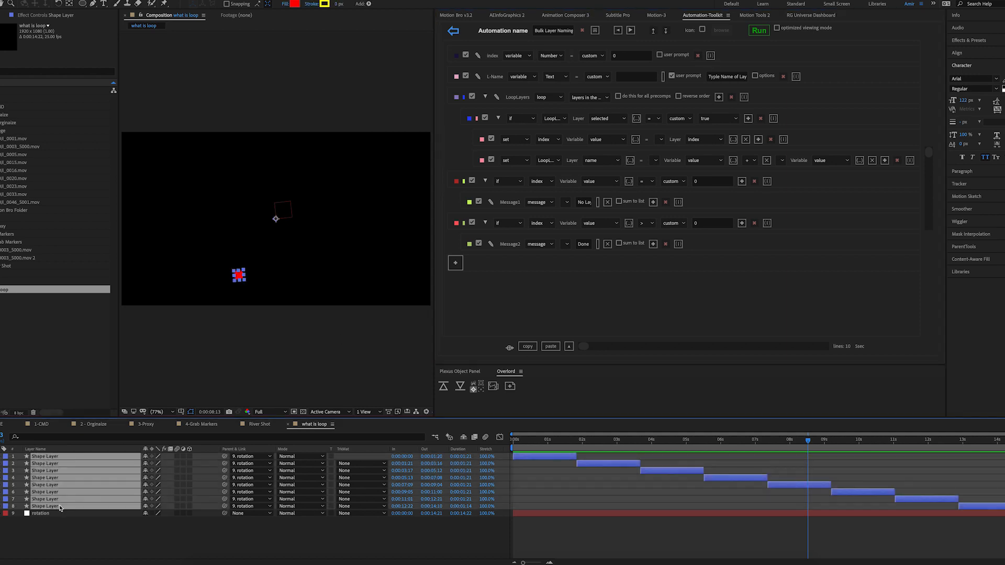
{"action": "left_click", "coordinate": [764, 29]}
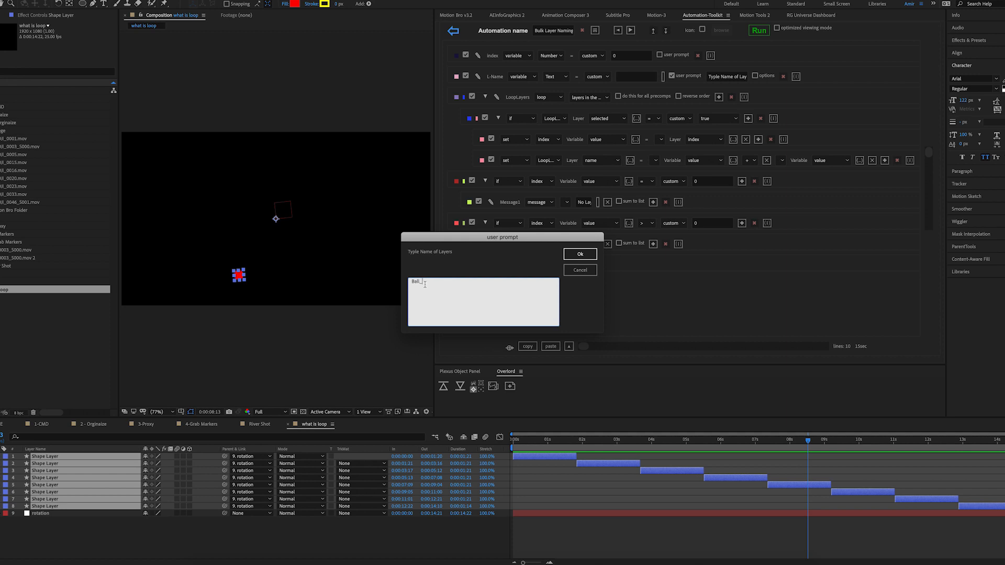
{"action": "left_click_drag", "start_coordinate": [424, 282], "coordinate": [420, 283]}
{"action": "left_click", "coordinate": [418, 284]}
{"action": "left_click", "coordinate": [580, 255]}
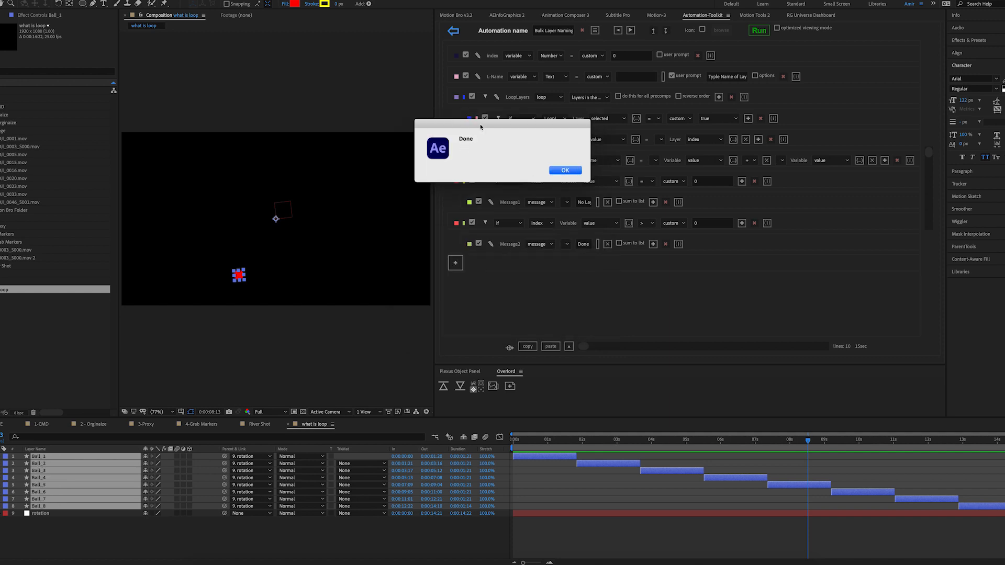
{"action": "left_click_drag", "start_coordinate": [481, 127], "coordinate": [444, 182]}
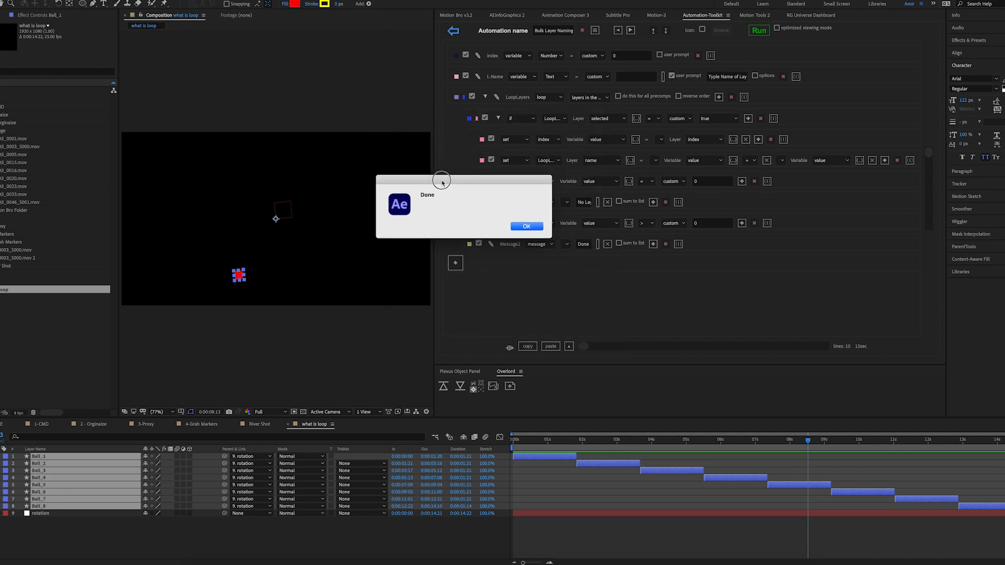
{"action": "left_click", "coordinate": [523, 225]}
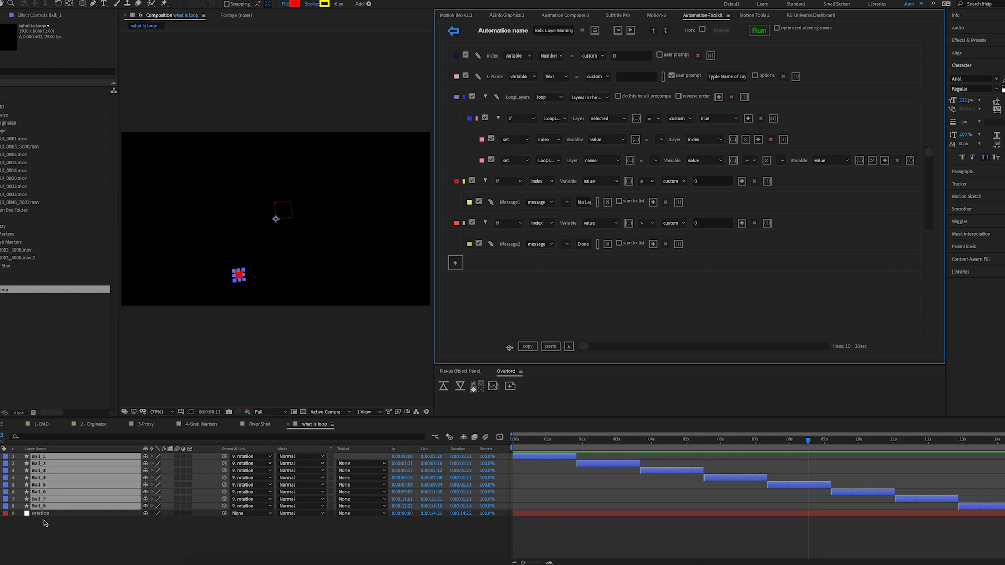
- Inspect the names of the rotation layer and the numbered shape layers in the timeline, up to the eighth layer
{"action": "left_click", "coordinate": [38, 513]}
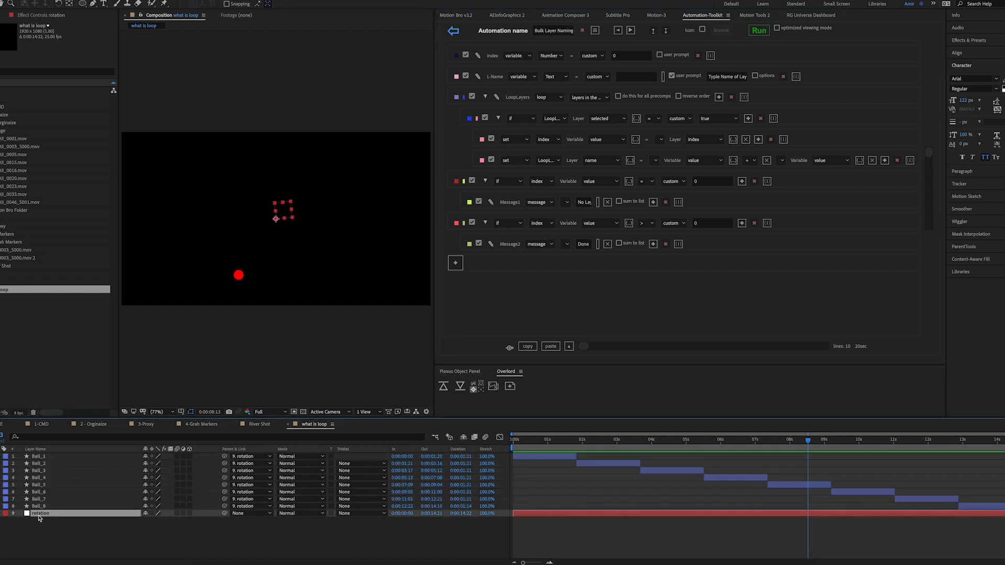
{"action": "left_click", "coordinate": [38, 456]}
{"action": "left_click", "coordinate": [38, 463]}
{"action": "left_click", "coordinate": [39, 470]}
{"action": "left_click", "coordinate": [41, 478]}
{"action": "left_click", "coordinate": [42, 484]}
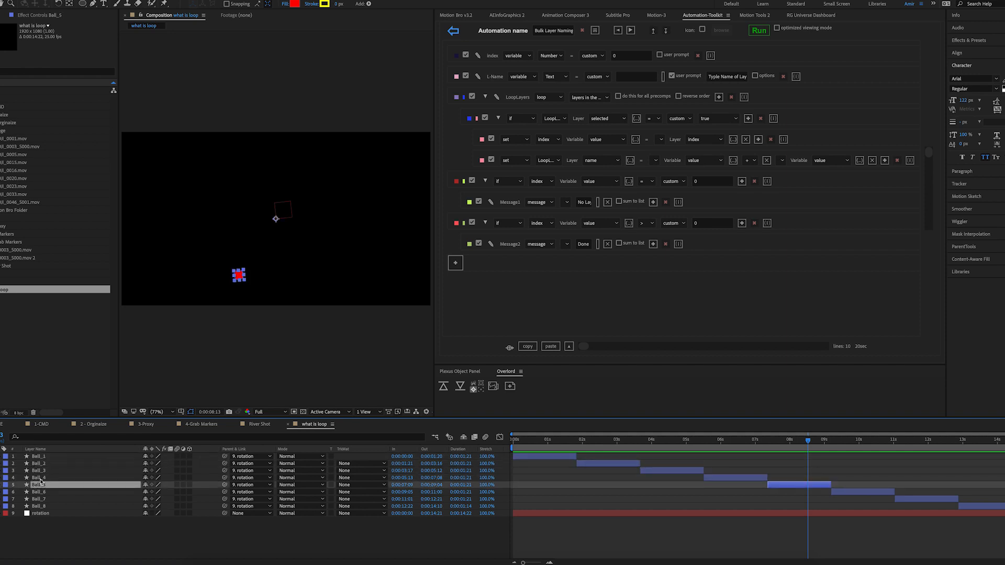
{"action": "left_click", "coordinate": [27, 506]}
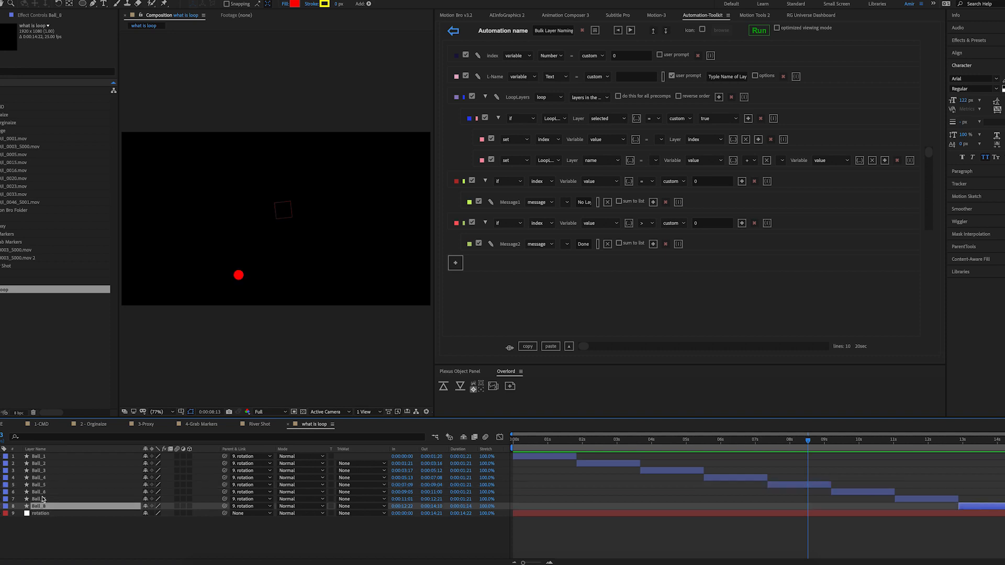